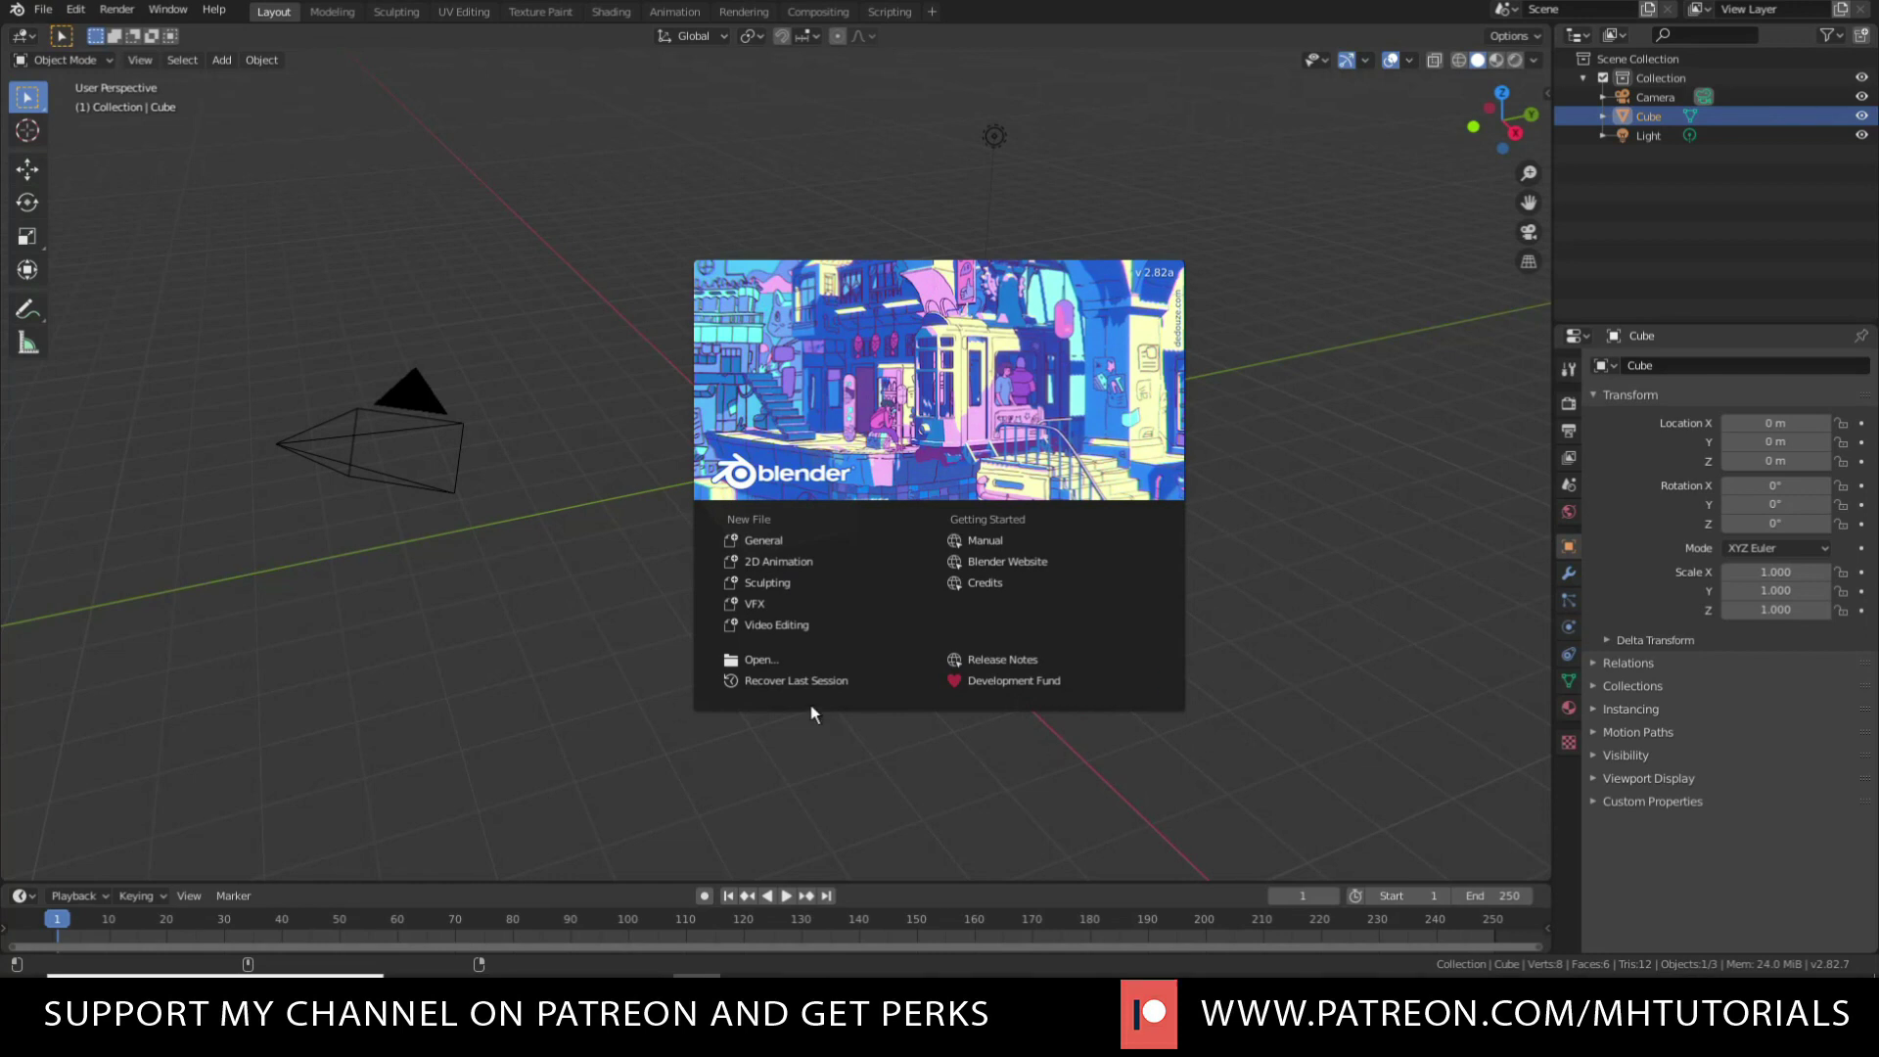
Close the splash screen and select the camera, the light and the cube one after another in the 3D viewport.
{"action": "left_click", "coordinate": [1331, 456]}
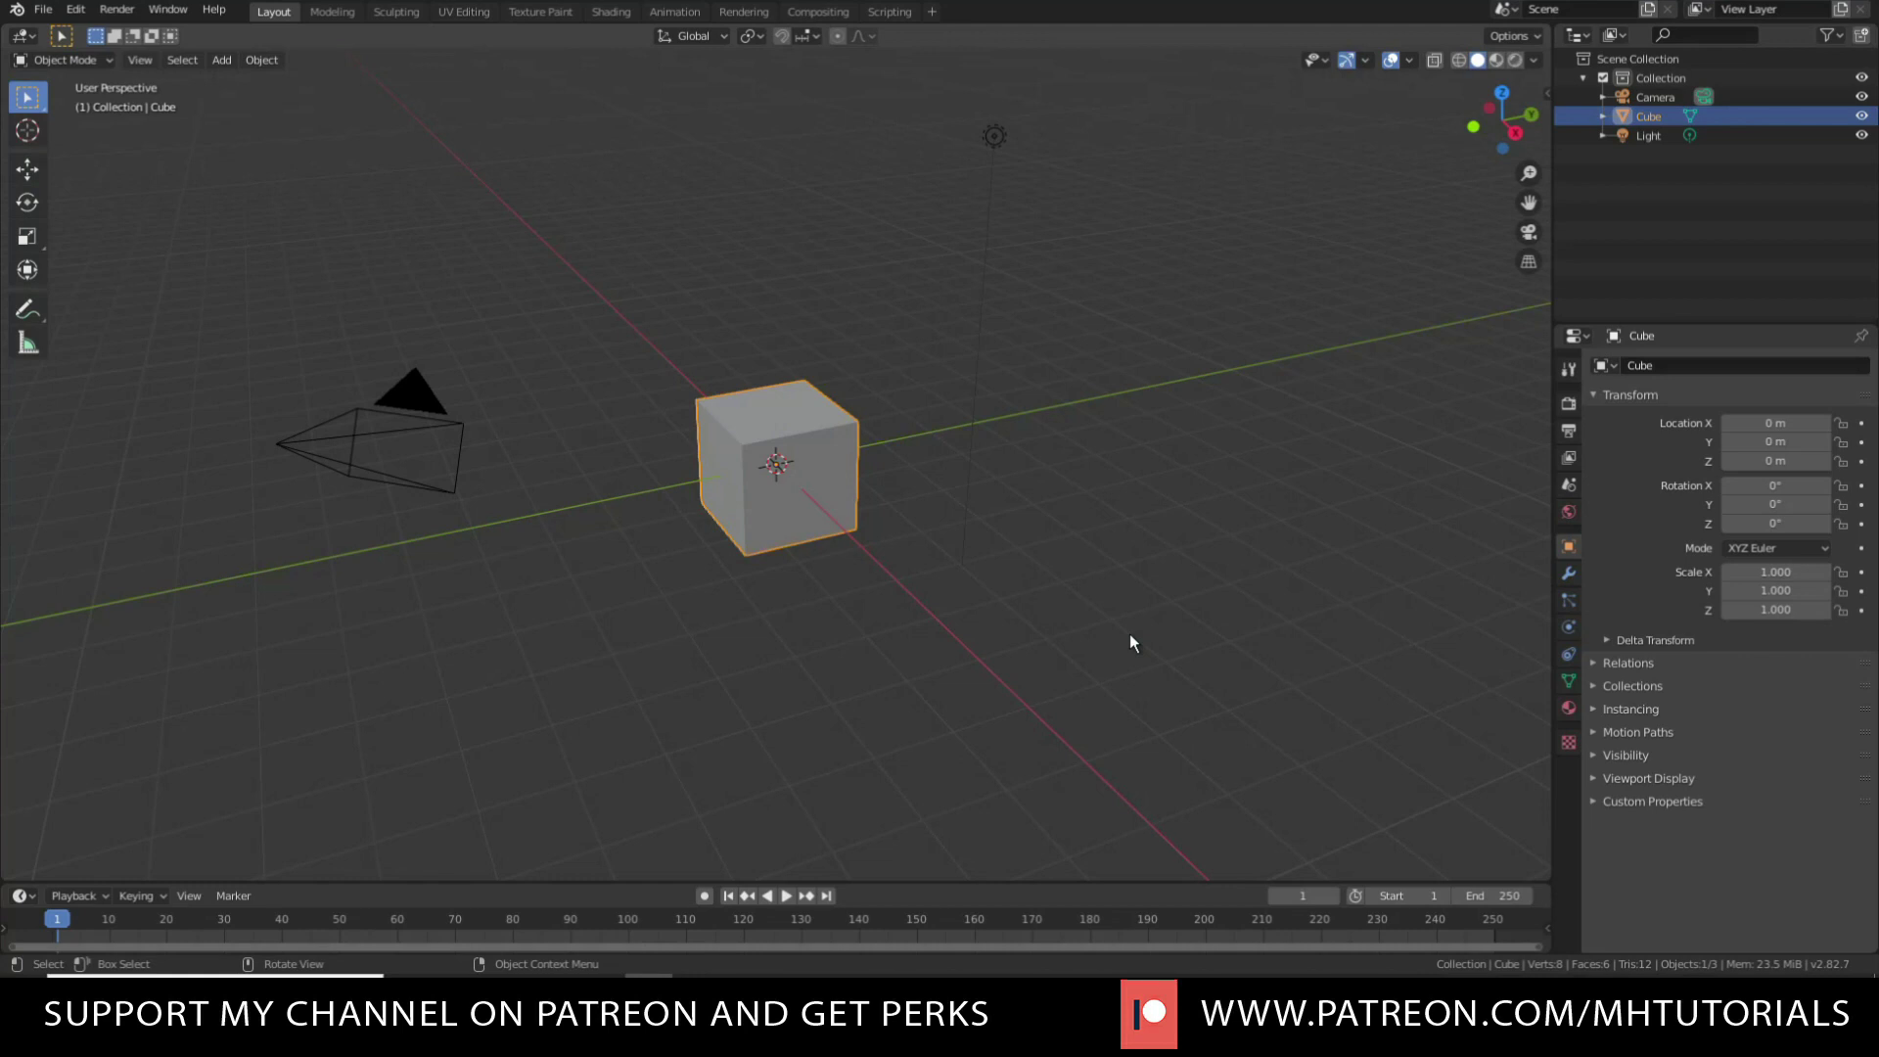
{"action": "left_click_drag", "start_coordinate": [241, 370], "coordinate": [413, 502]}
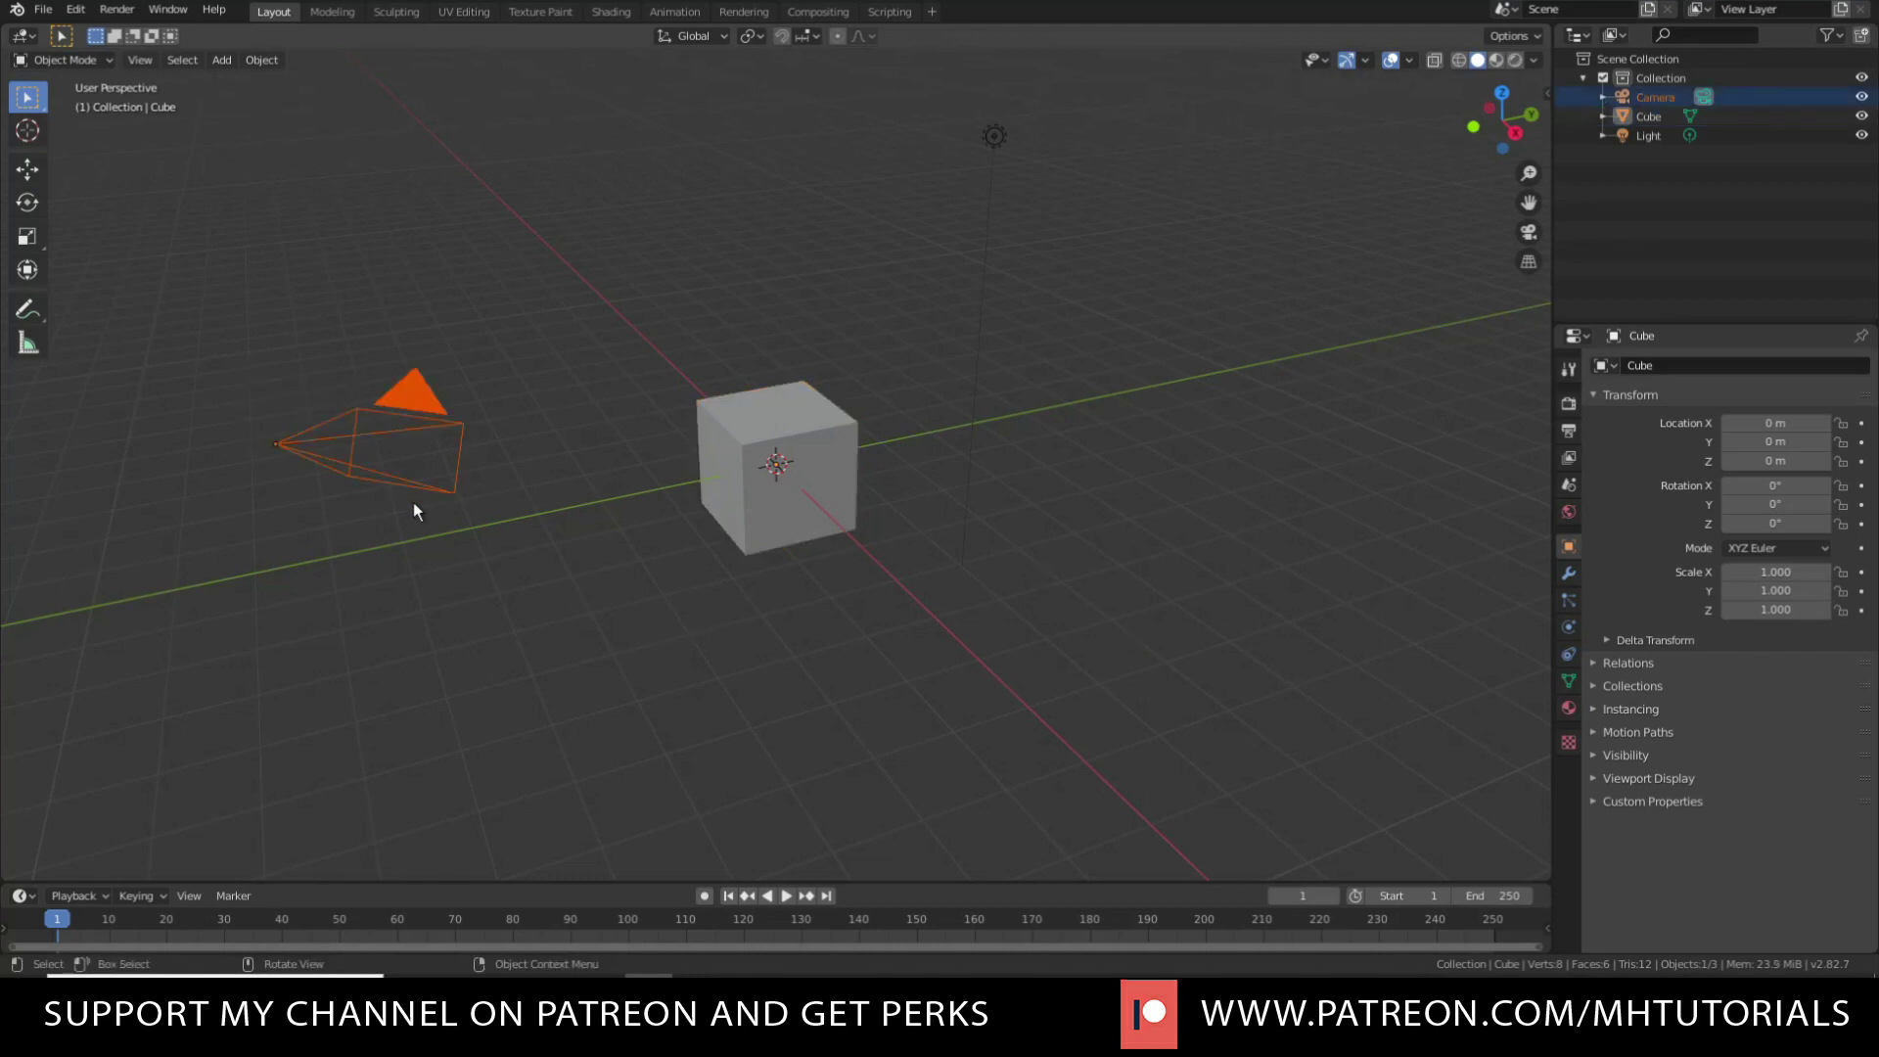
{"action": "left_click", "coordinate": [993, 136]}
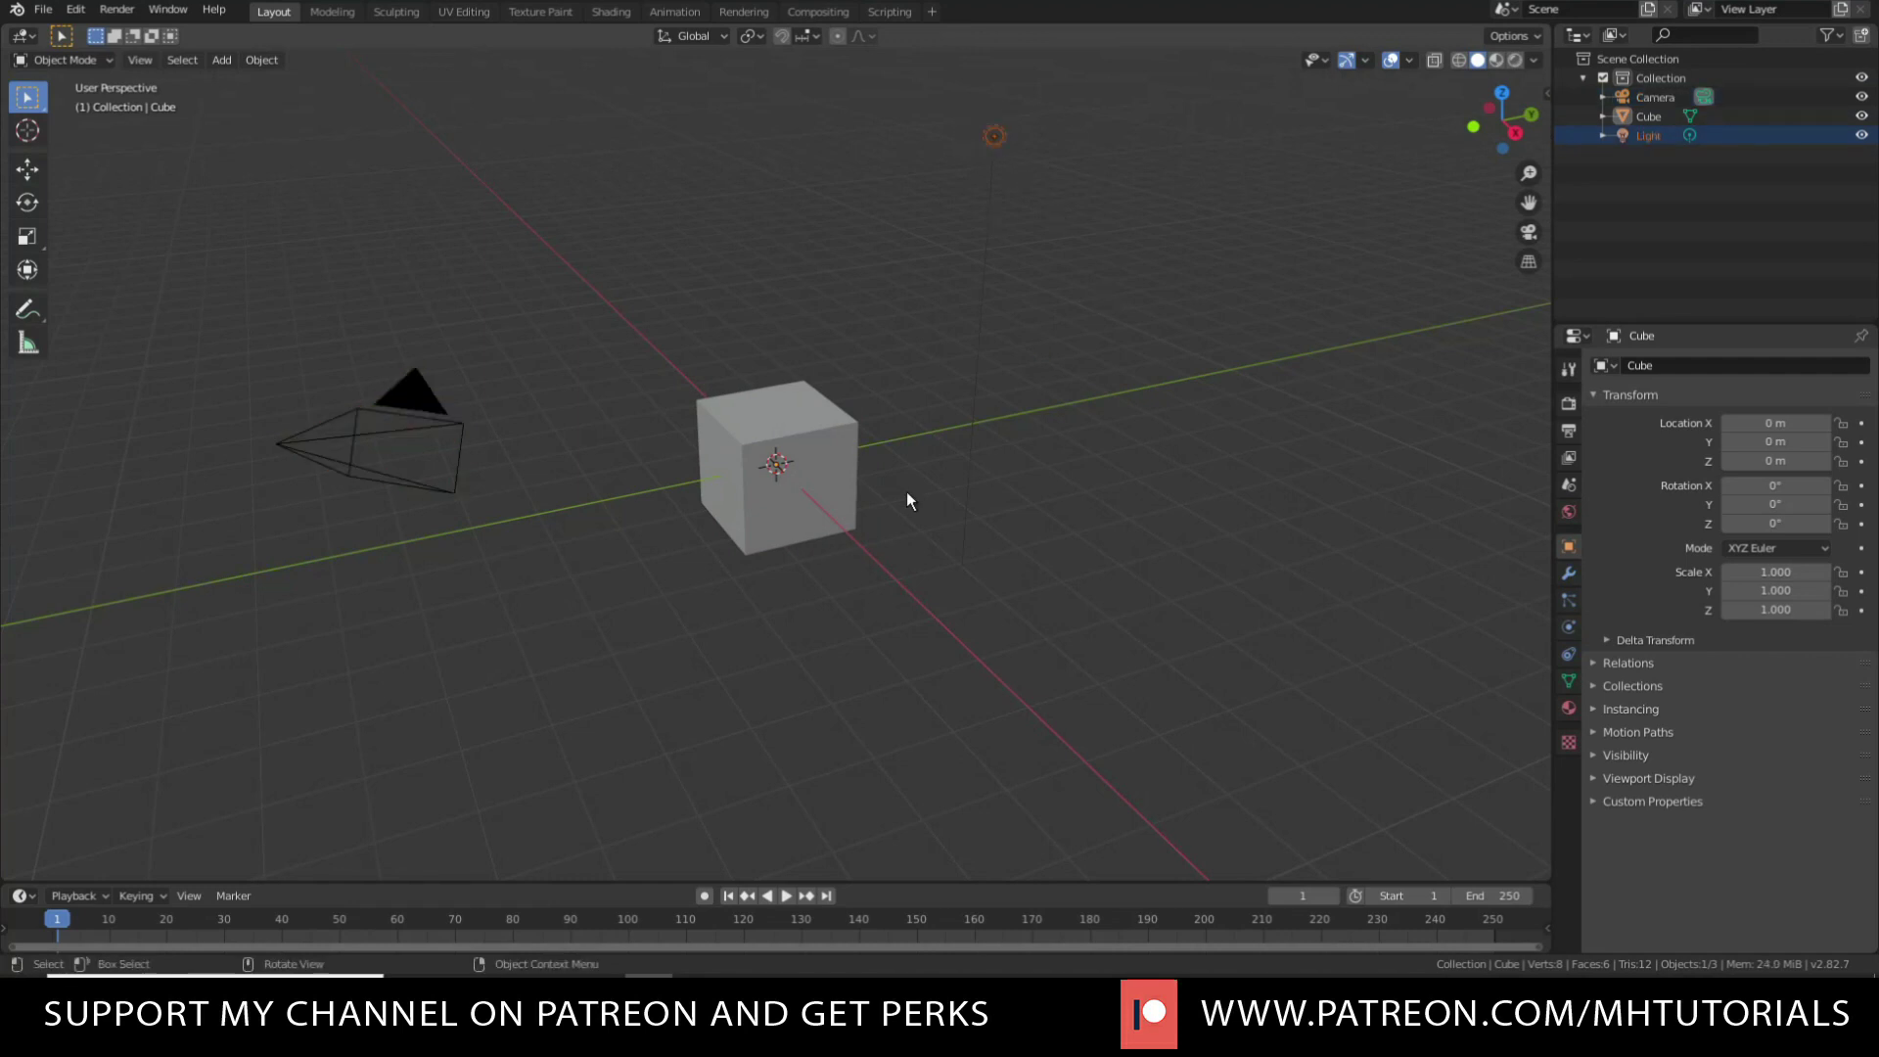
{"action": "left_click", "coordinate": [820, 431]}
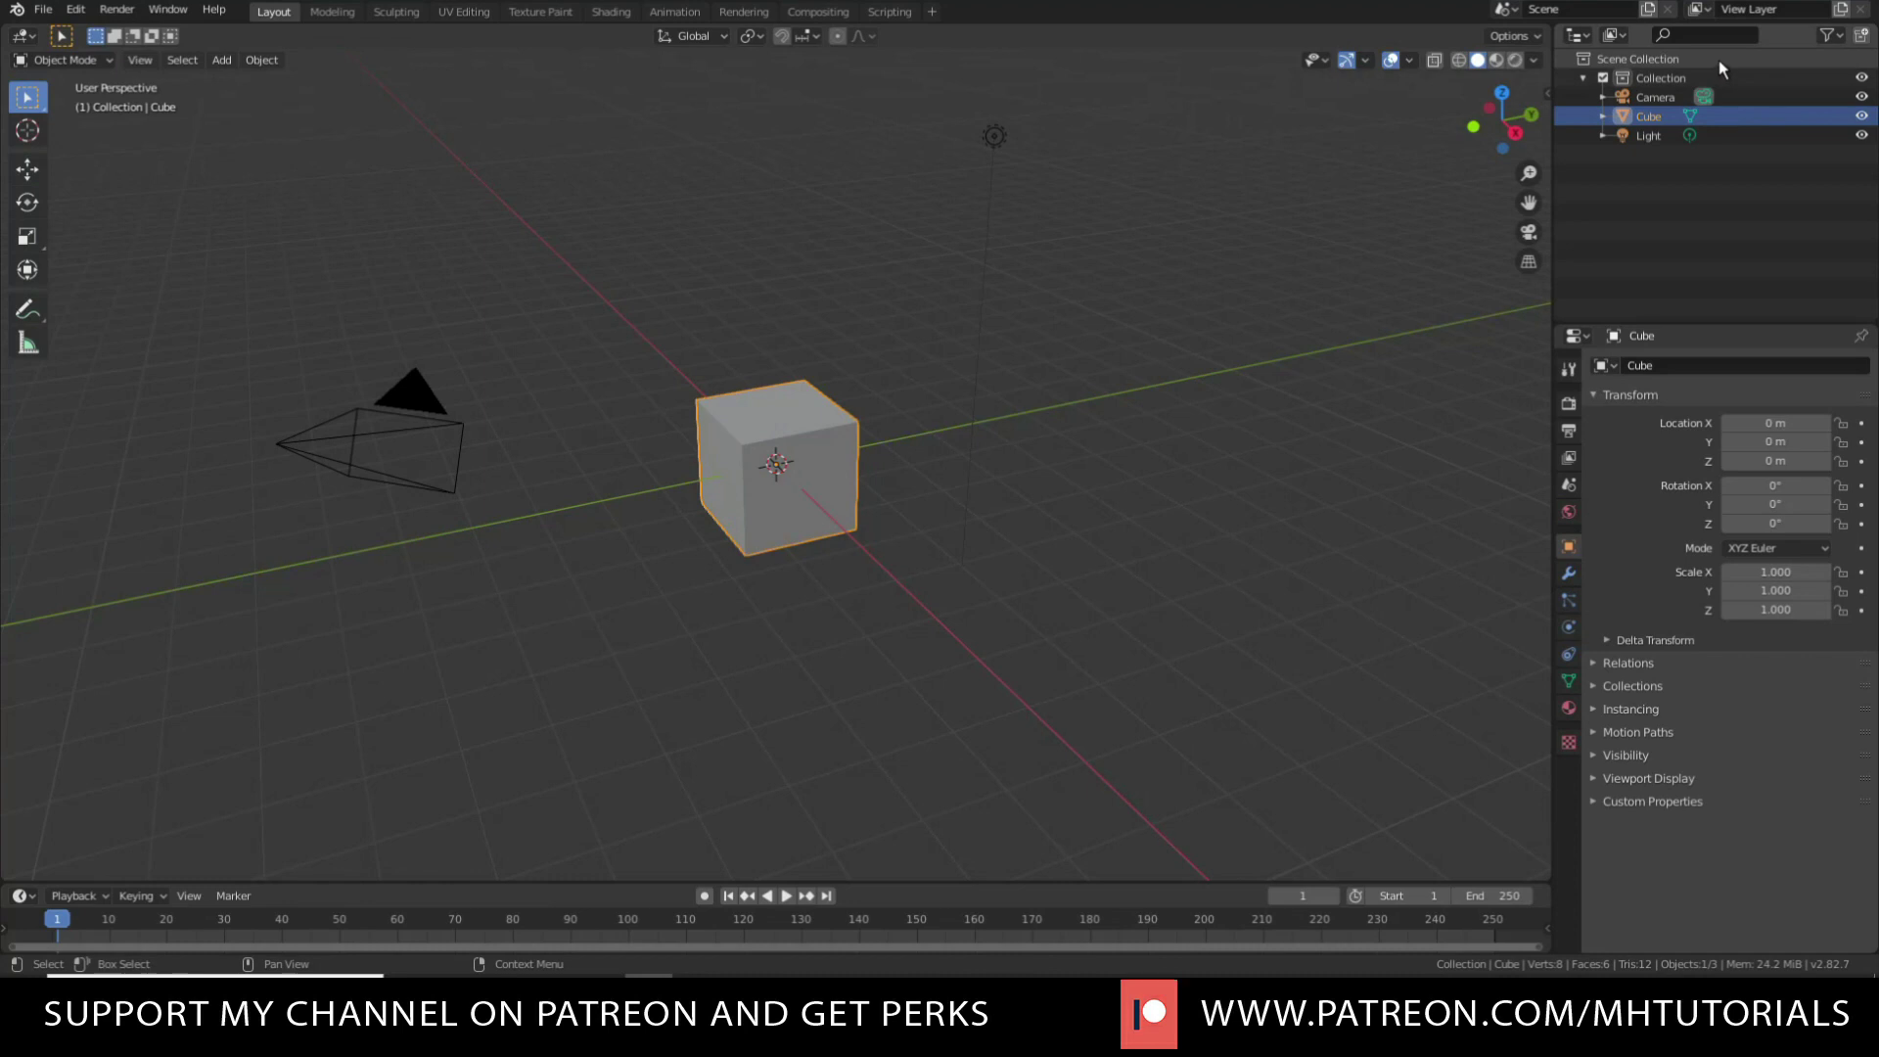
Select the camera, cube and light in turn in the scene's object list, finishing with the cube selected in the viewport.
{"action": "left_click", "coordinate": [1660, 101]}
{"action": "left_click", "coordinate": [1656, 118]}
{"action": "left_click", "coordinate": [1658, 136]}
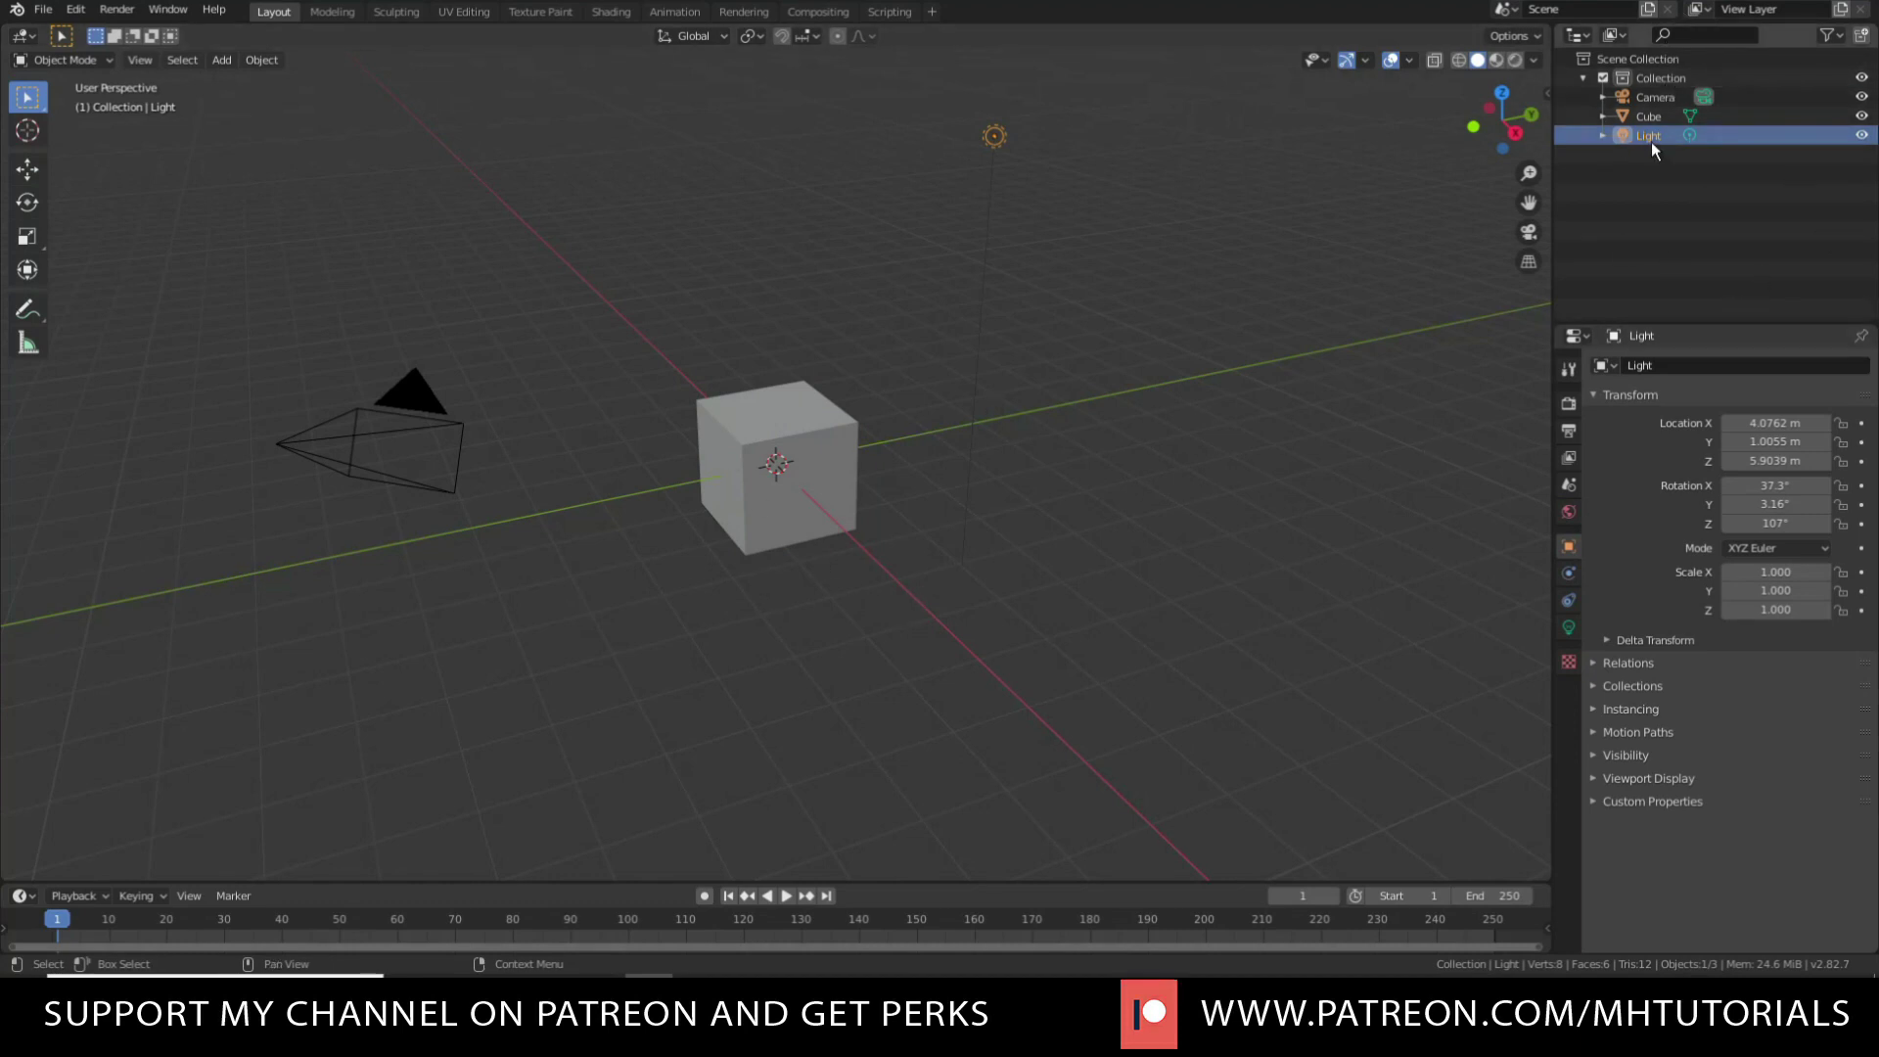
{"action": "left_click", "coordinate": [838, 420]}
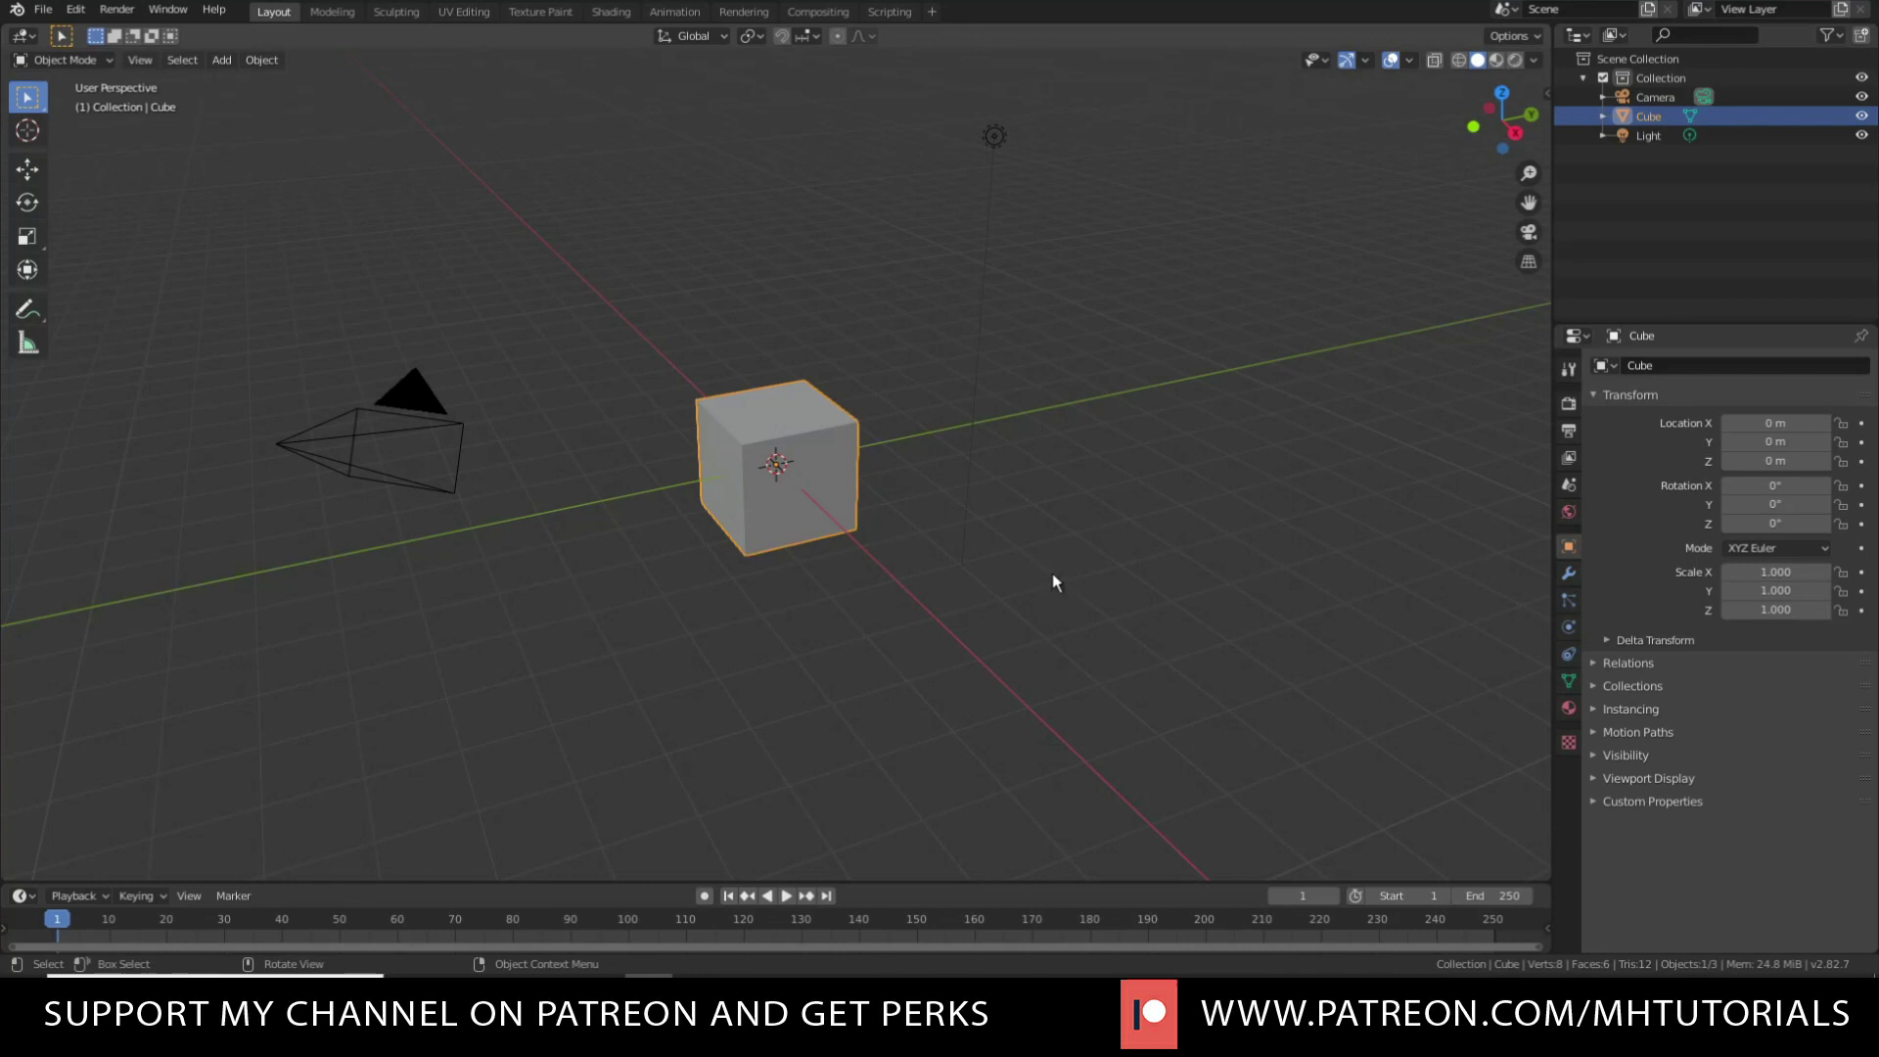
Orbit around the cube and zoom in and out to view the scene from another angle and distance.
{"action": "key", "text": "shift"}
{"action": "middle_click_drag", "start_coordinate": [1049, 557], "coordinate": [957, 506], "text": "shift"}
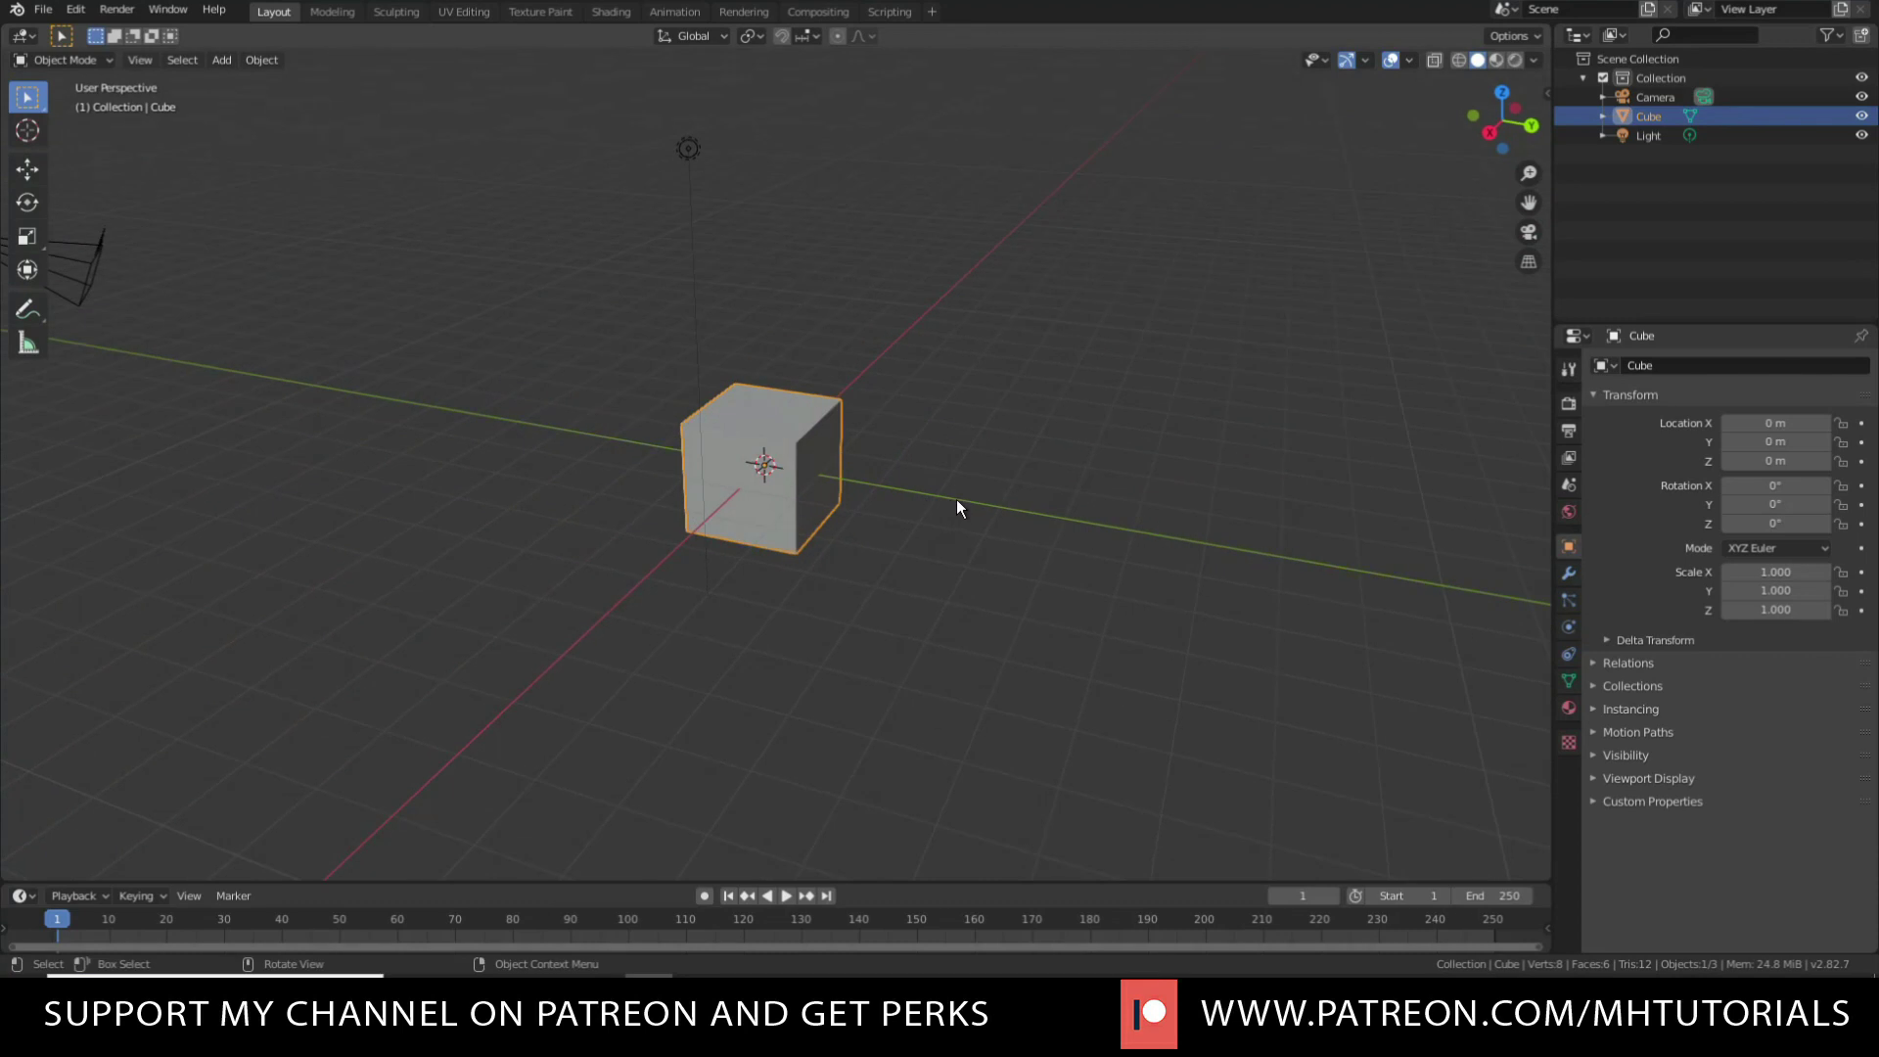
{"action": "scroll", "coordinate": [1025, 489], "scroll_direction": "down", "scroll_amount": 10}
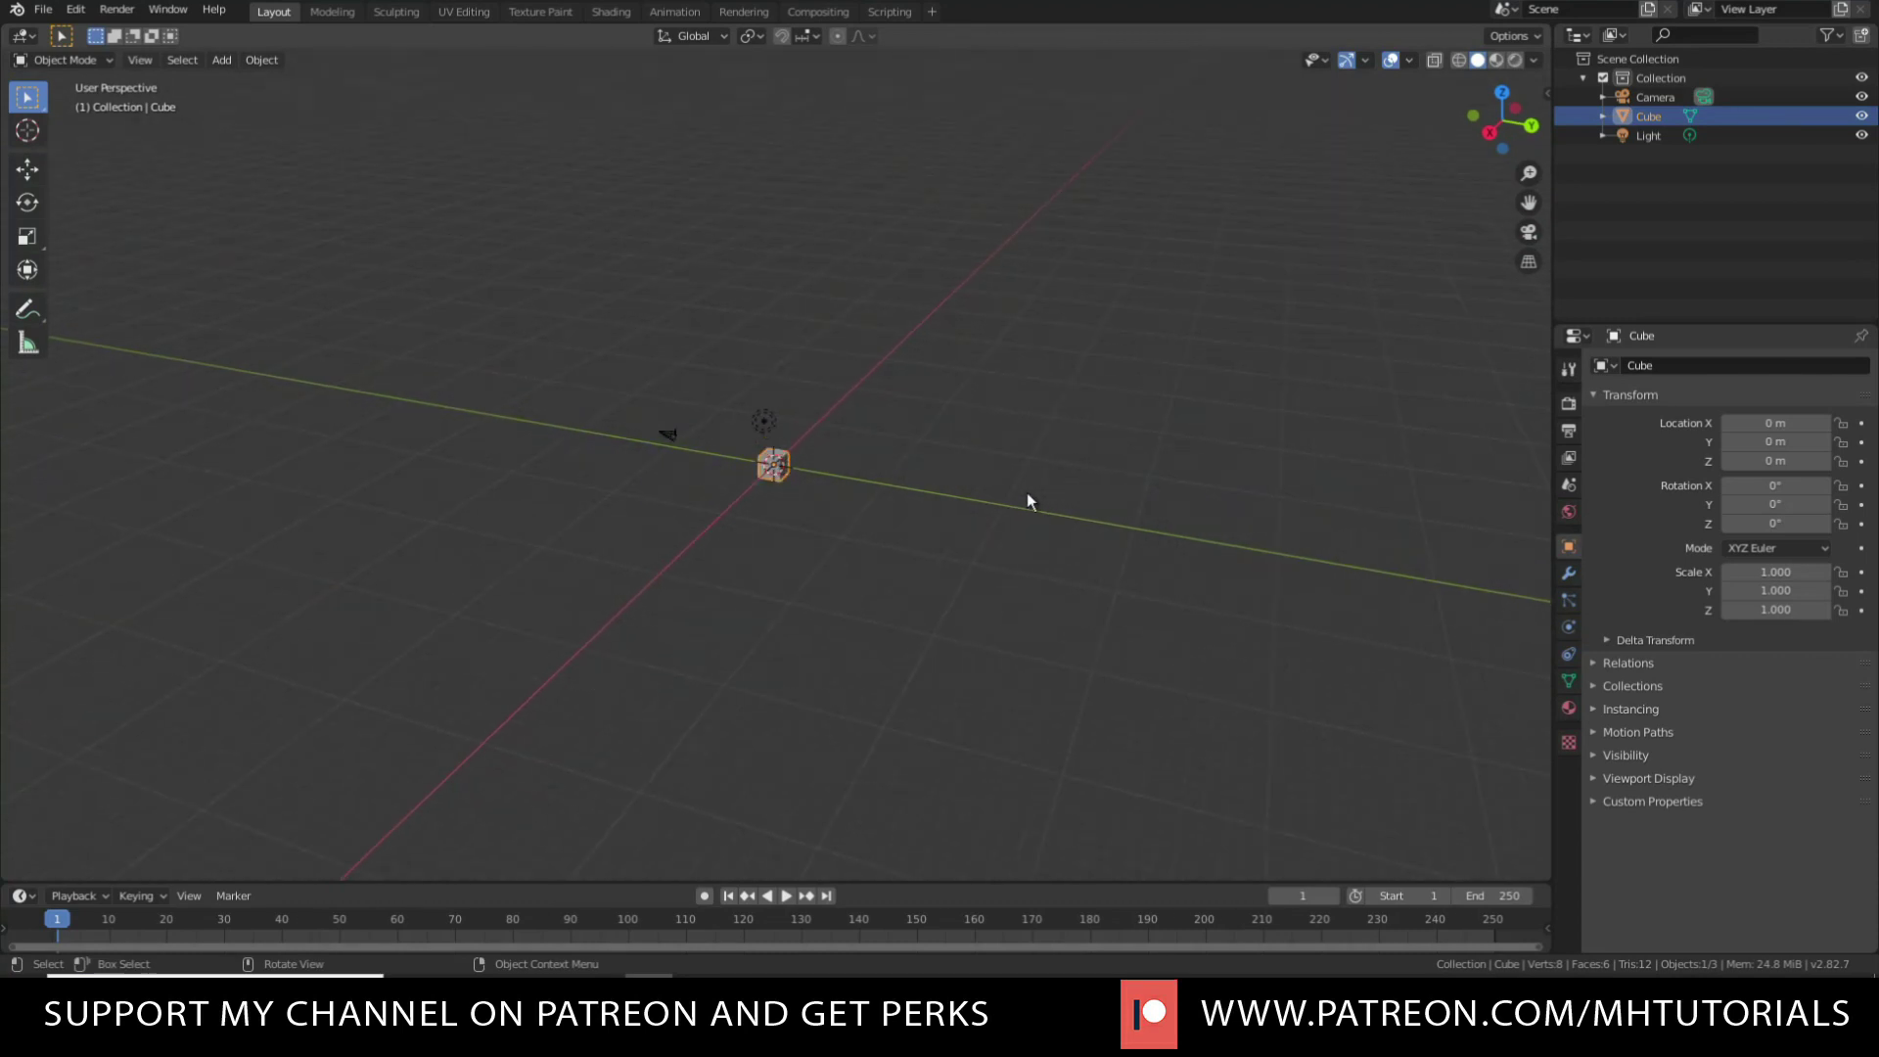
{"action": "scroll", "coordinate": [1025, 499], "scroll_direction": "up", "scroll_amount": 4}
{"action": "scroll", "coordinate": [979, 519], "scroll_direction": "down", "scroll_amount": 4}
{"action": "scroll", "coordinate": [1027, 529], "scroll_direction": "down", "scroll_amount": 5}
{"action": "scroll", "coordinate": [971, 539], "scroll_direction": "down", "scroll_amount": 2}
Frame the selected cube in the viewport, zoom far out, frame it again and zoom out until it is comfortably in view.
{"action": "left_click", "coordinate": [139, 61]}
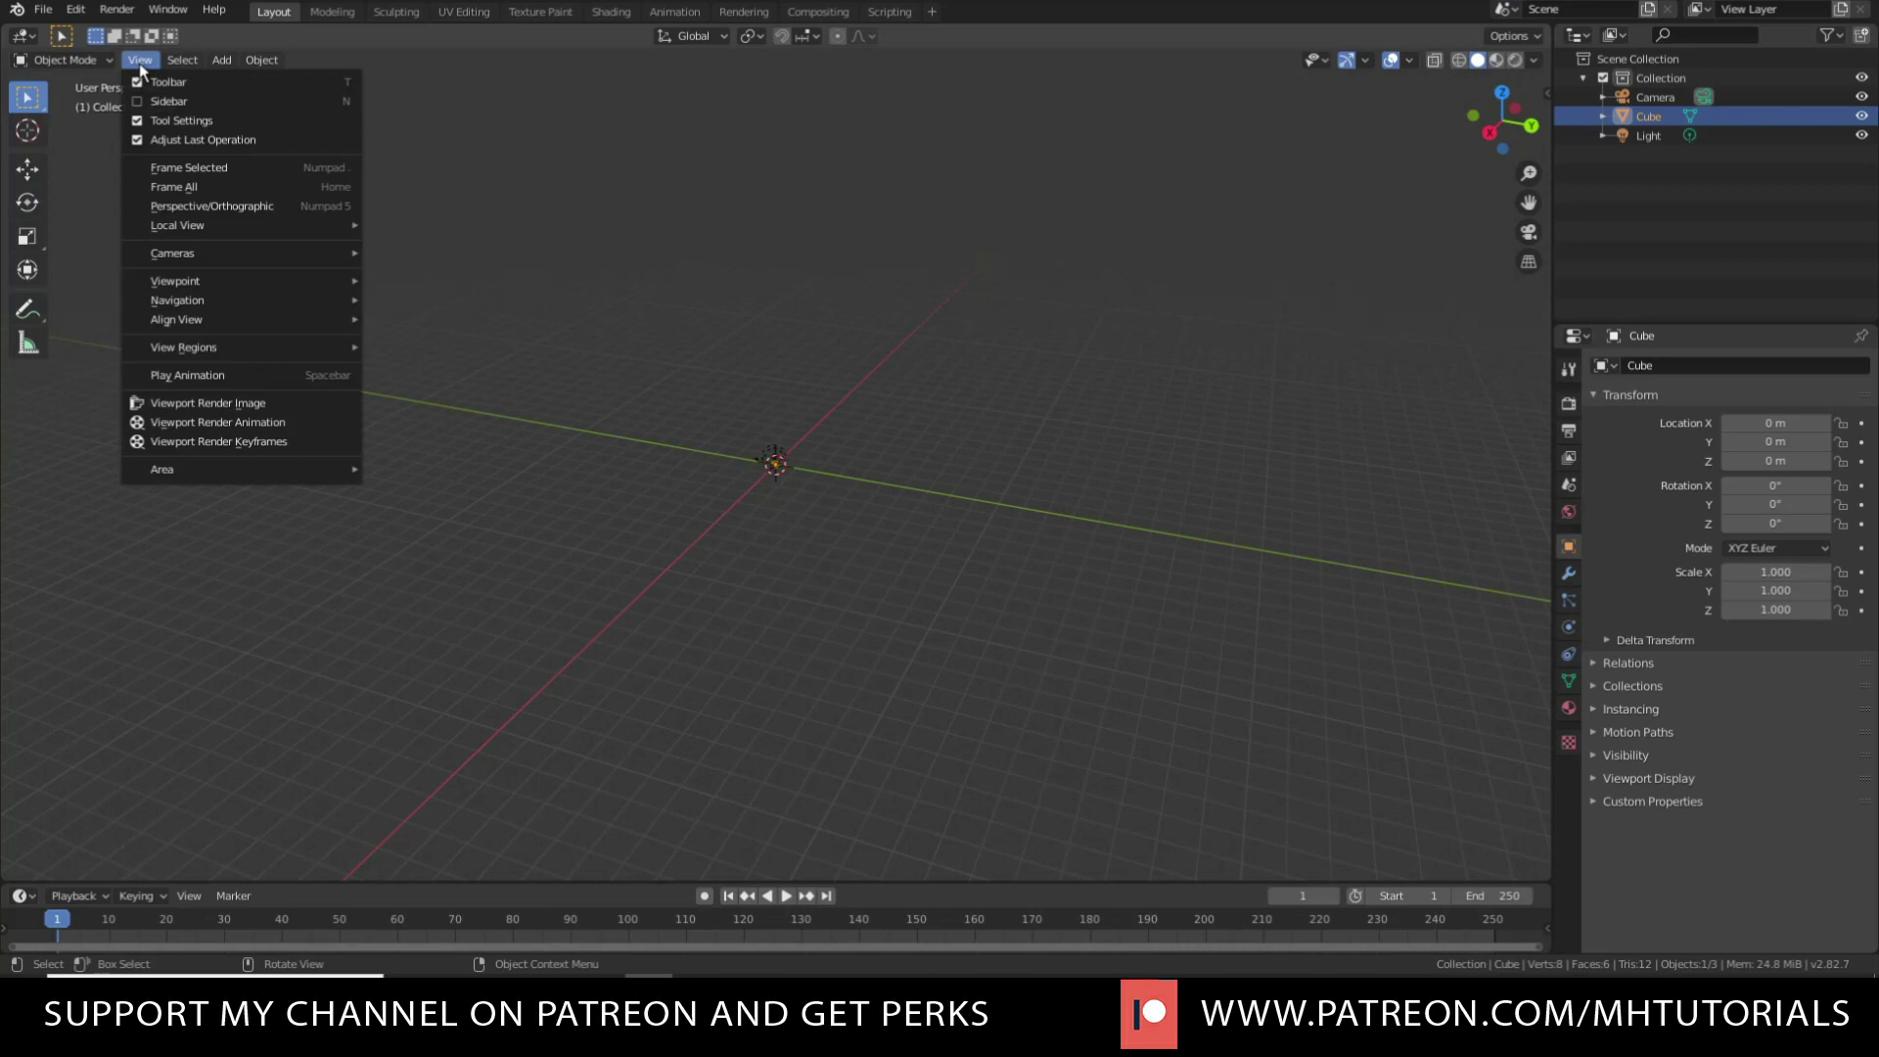
{"action": "left_click", "coordinate": [227, 167]}
{"action": "scroll", "coordinate": [1039, 438], "scroll_direction": "down", "scroll_amount": 15}
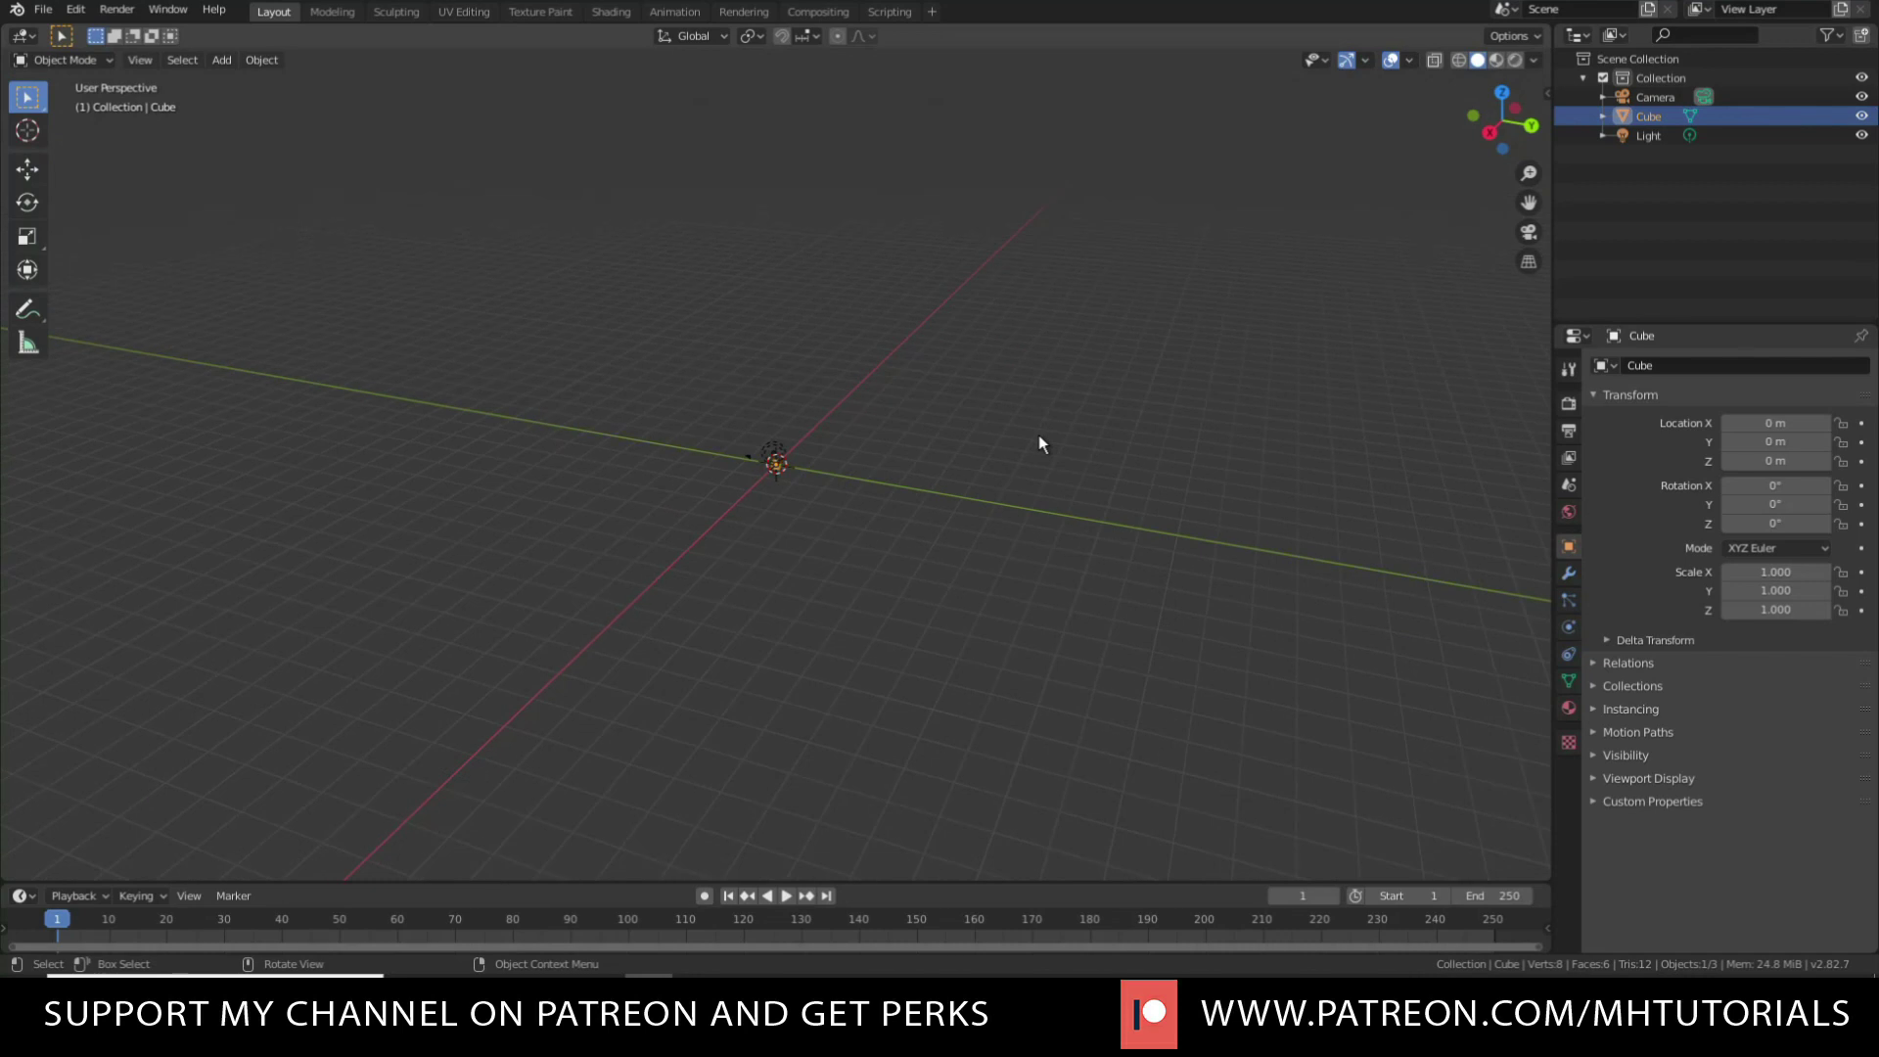
{"action": "key", "text": "KP_Decimal"}
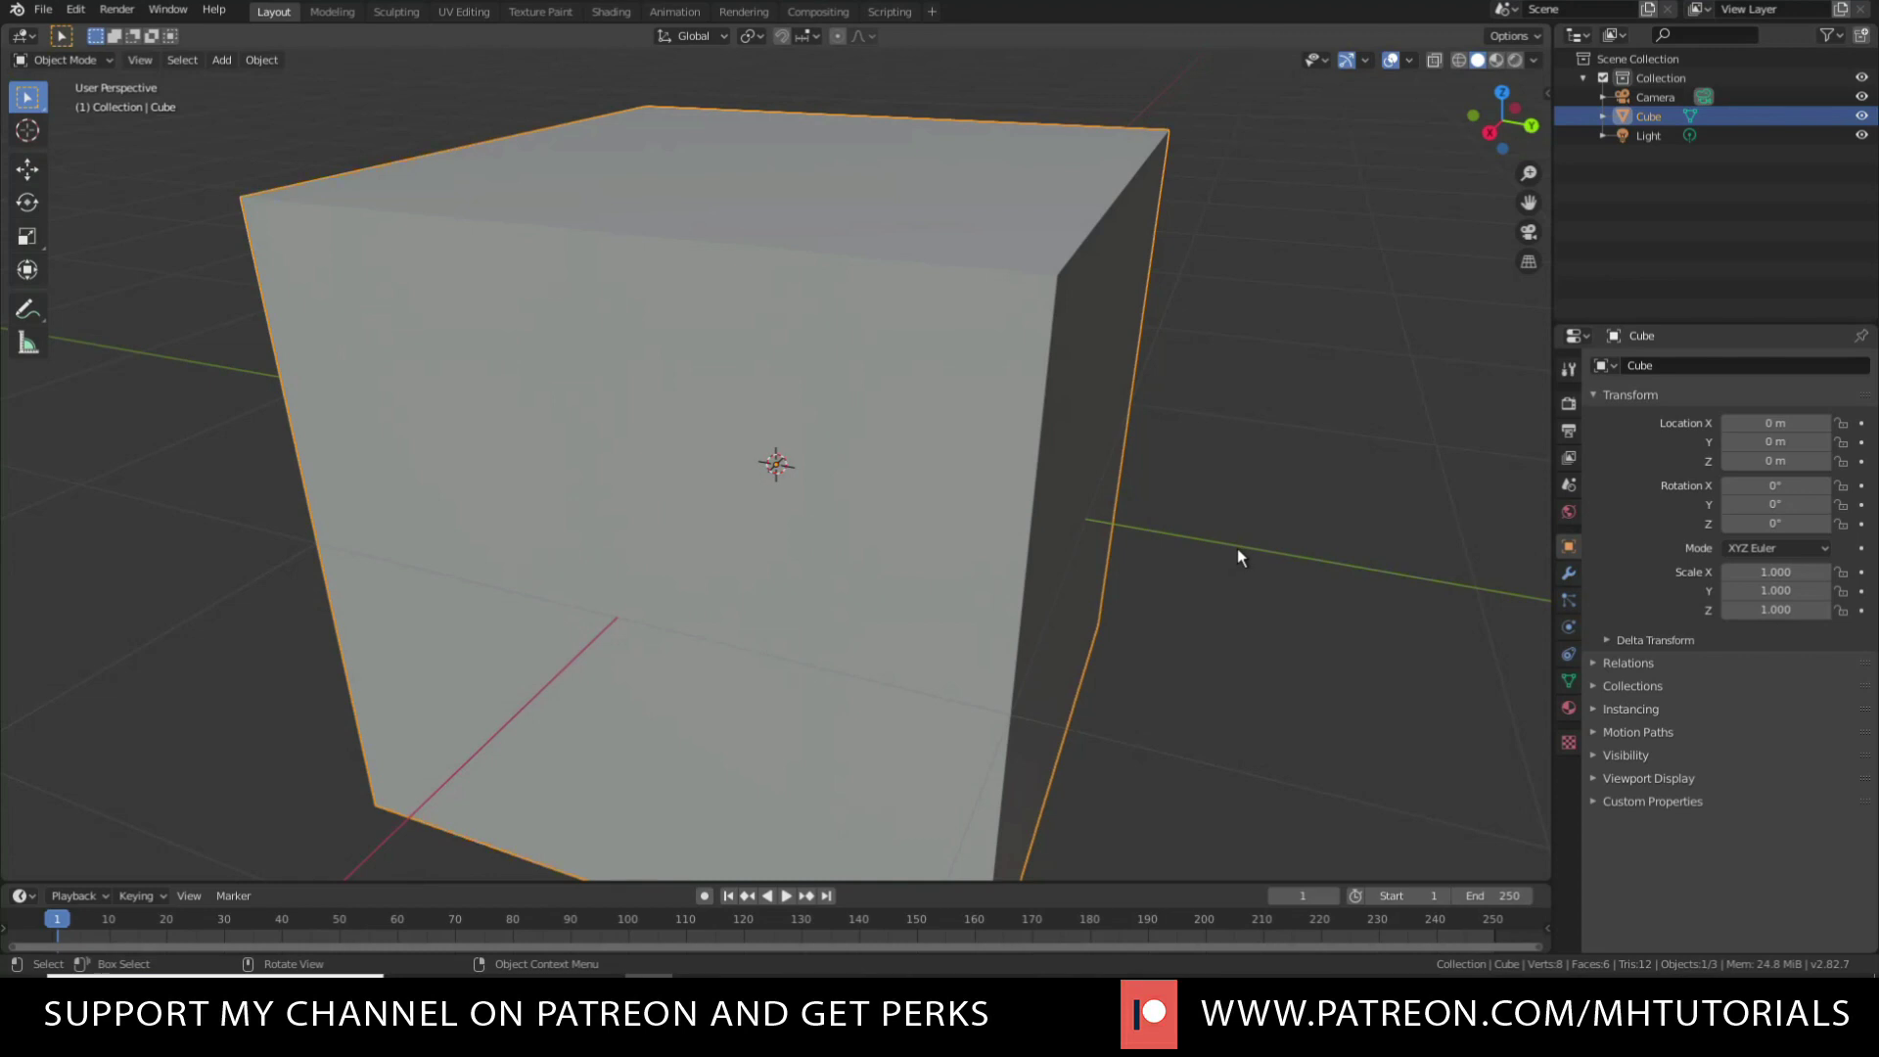
{"action": "scroll", "coordinate": [1237, 557], "scroll_direction": "down", "scroll_amount": 3}
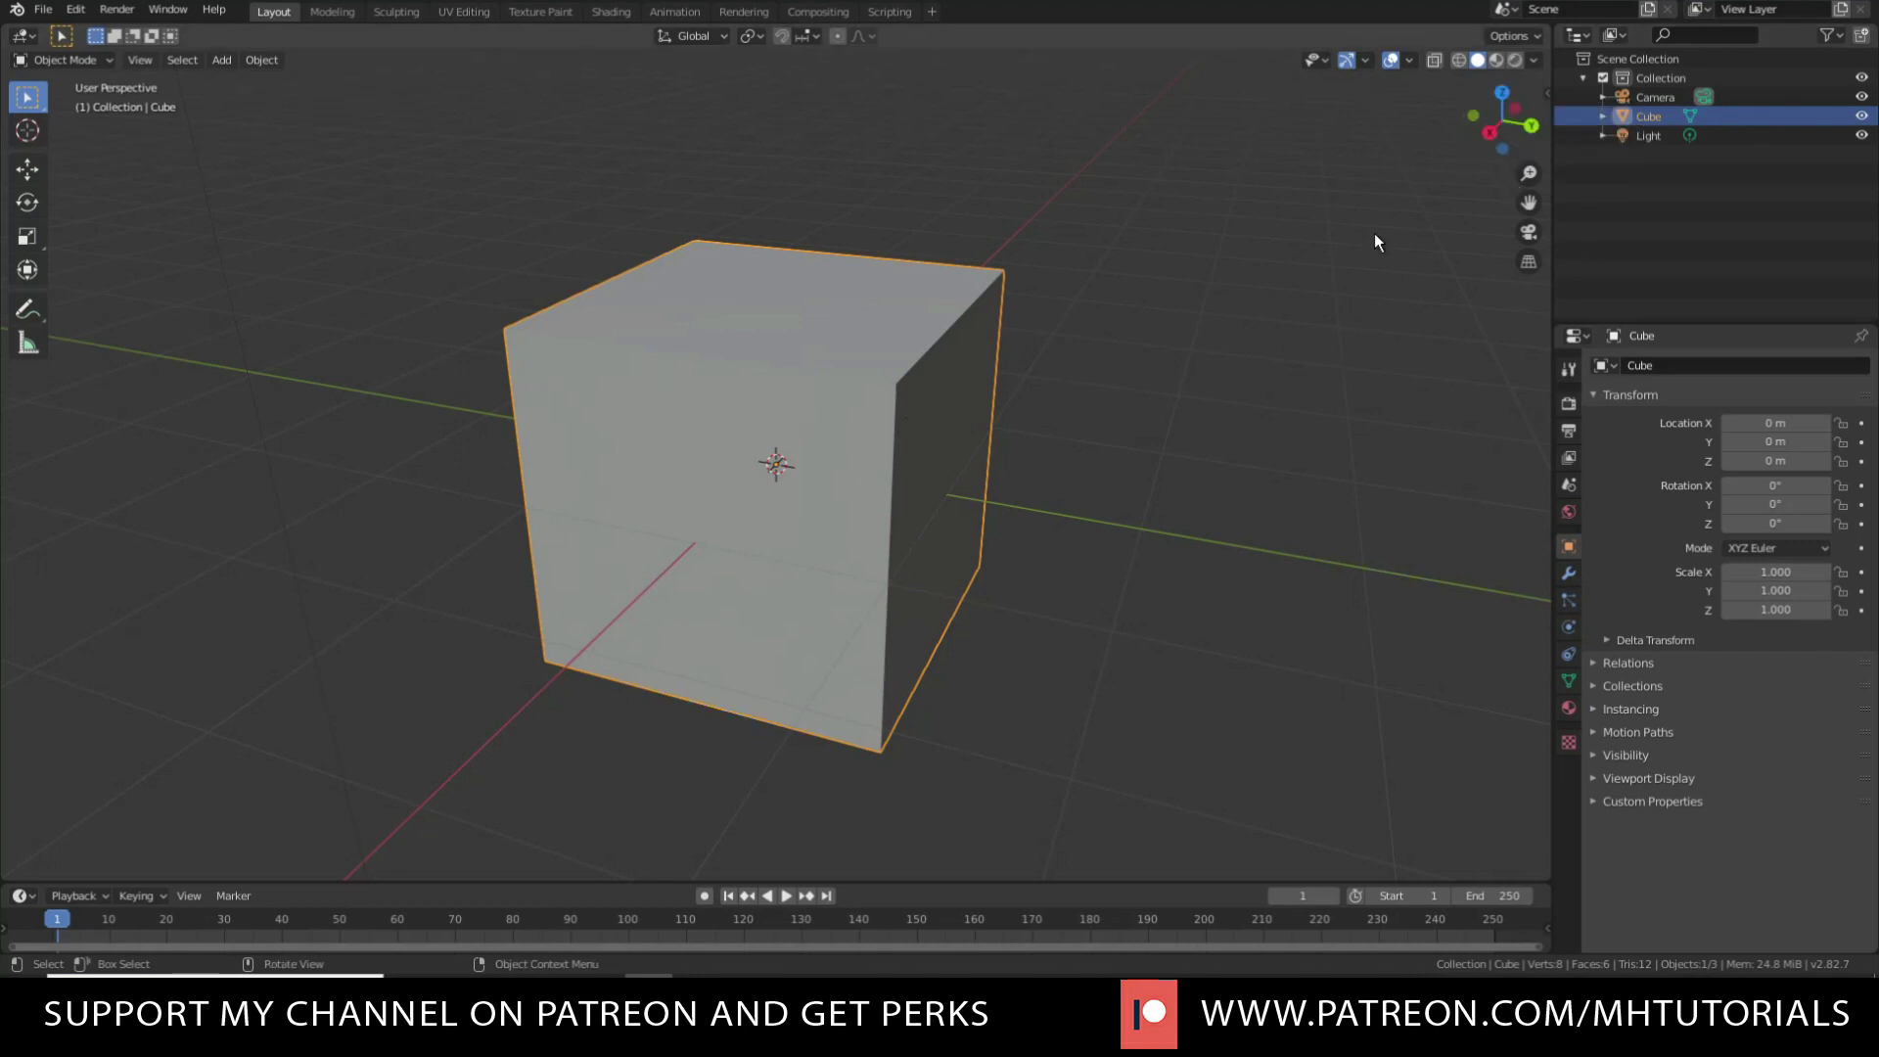
{"action": "scroll", "coordinate": [1133, 433], "scroll_direction": "down", "scroll_amount": 4}
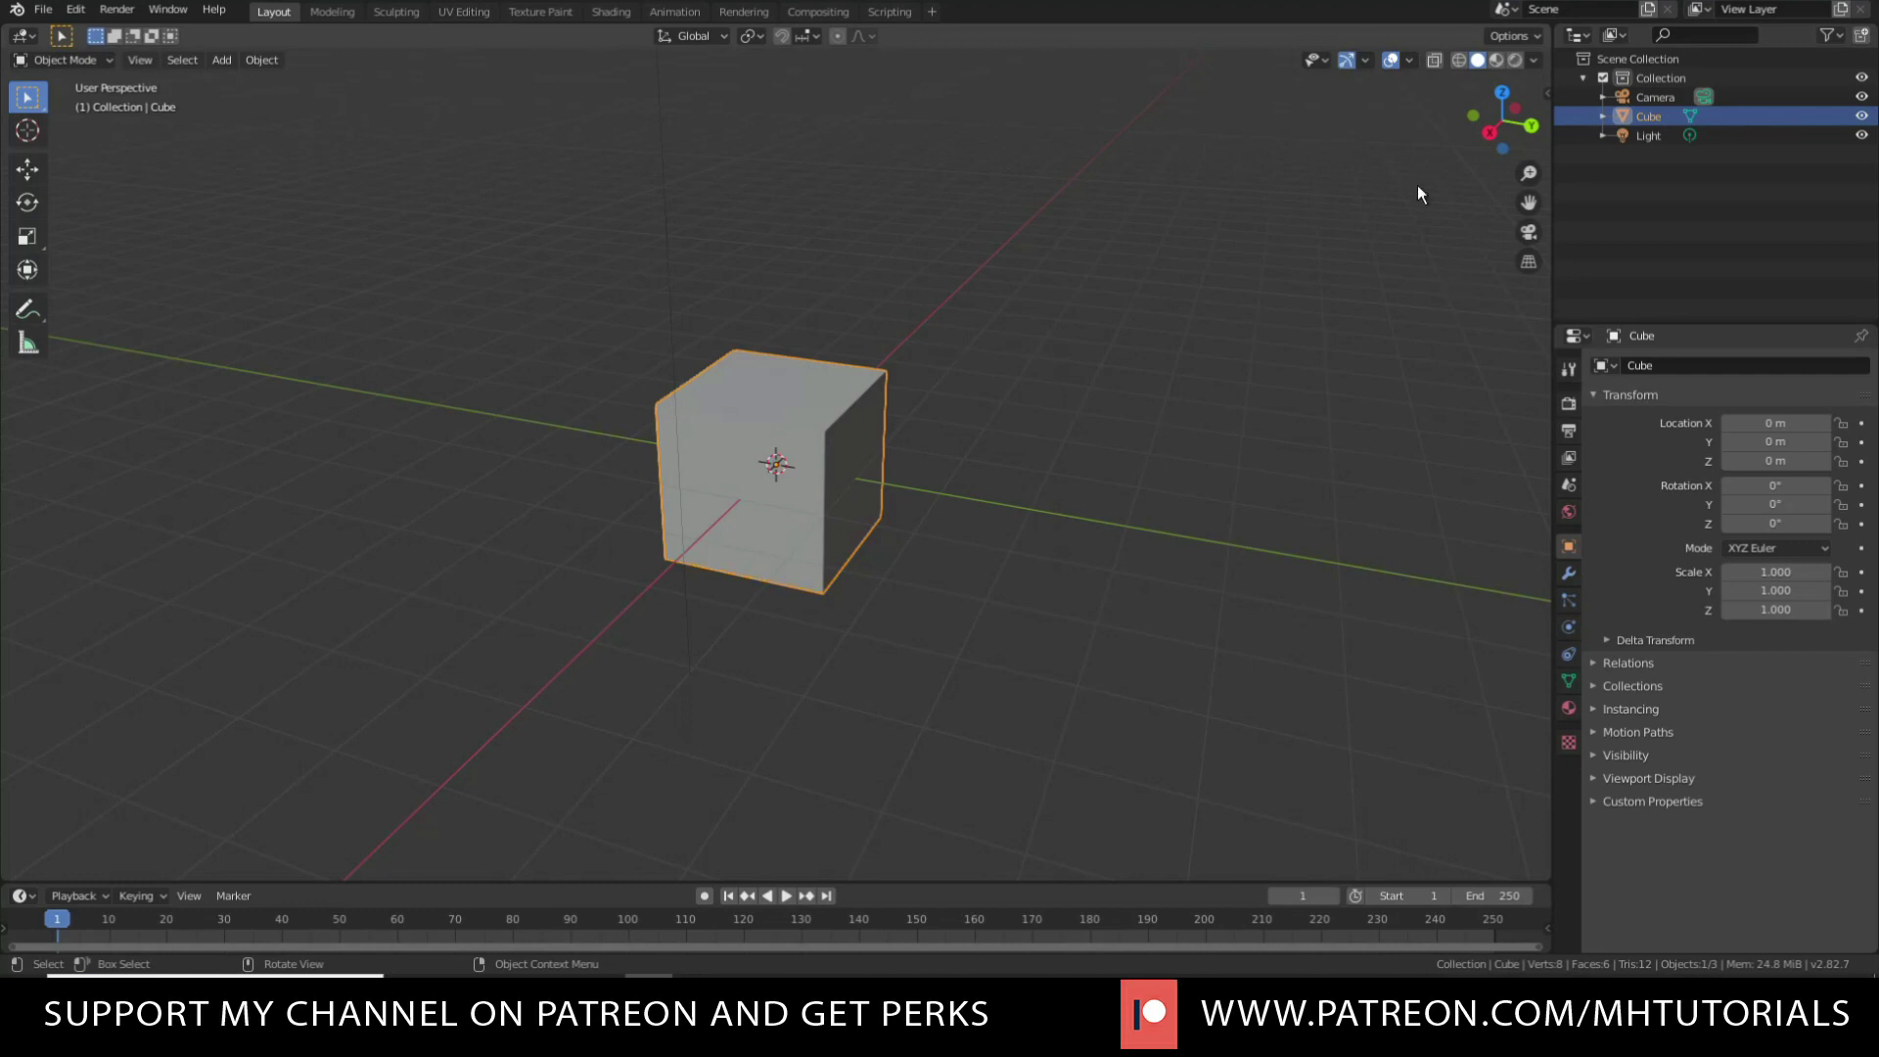
View the cube from the right, back, bottom and front in orthographic projection, and return to an angled perspective view.
{"action": "left_click", "coordinate": [1489, 131]}
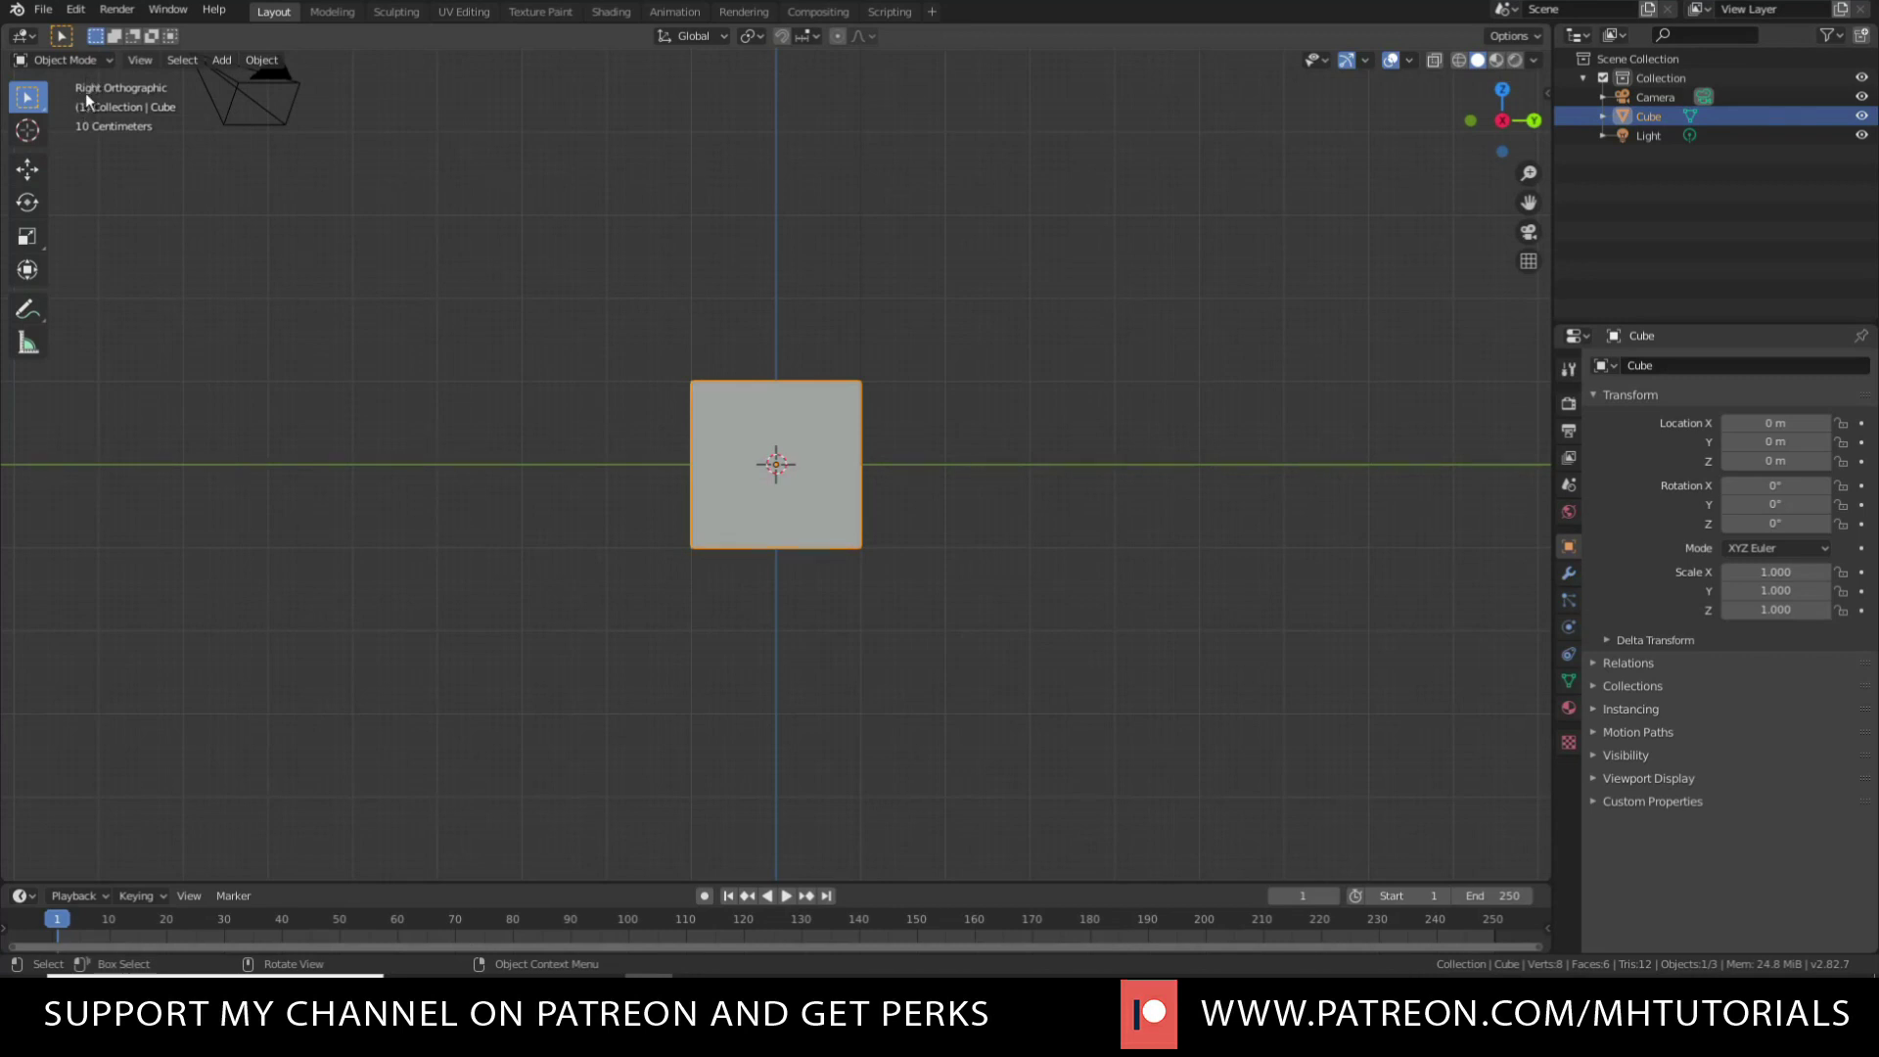
{"action": "left_click", "coordinate": [1532, 121]}
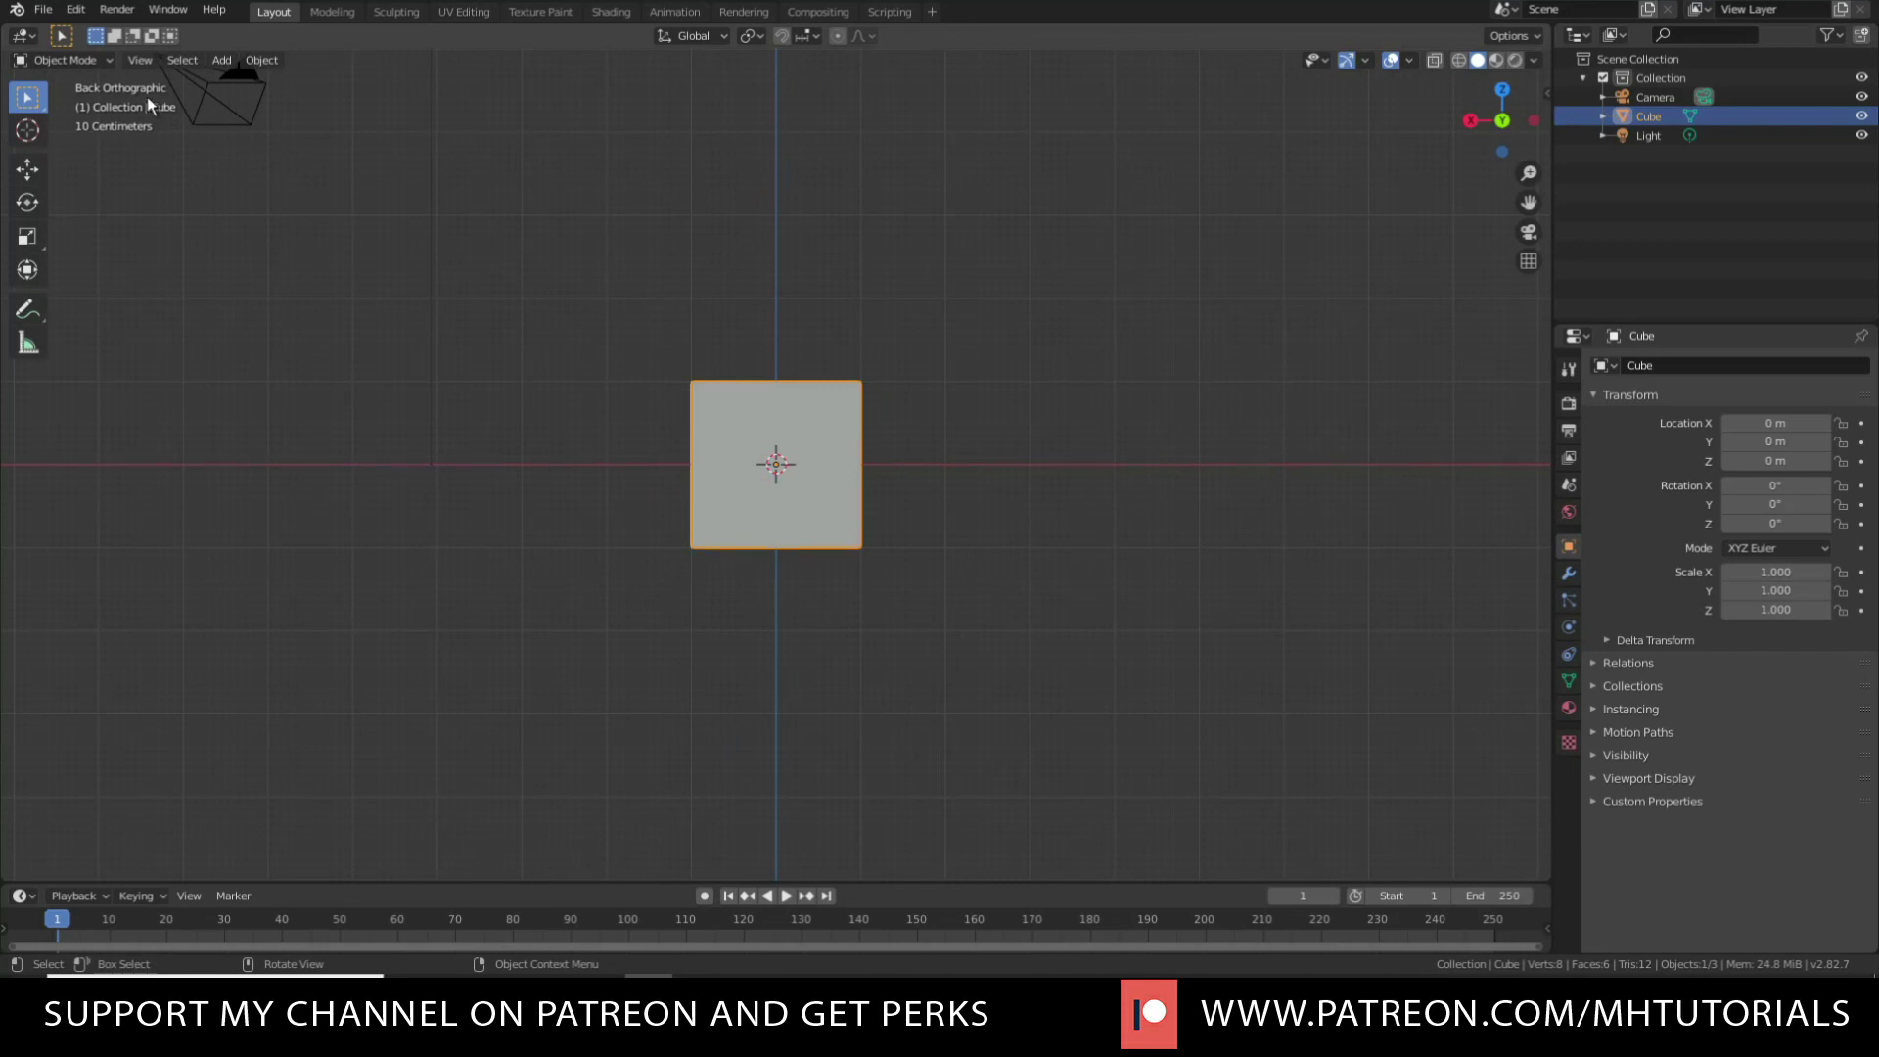
{"action": "left_click", "coordinate": [1502, 150]}
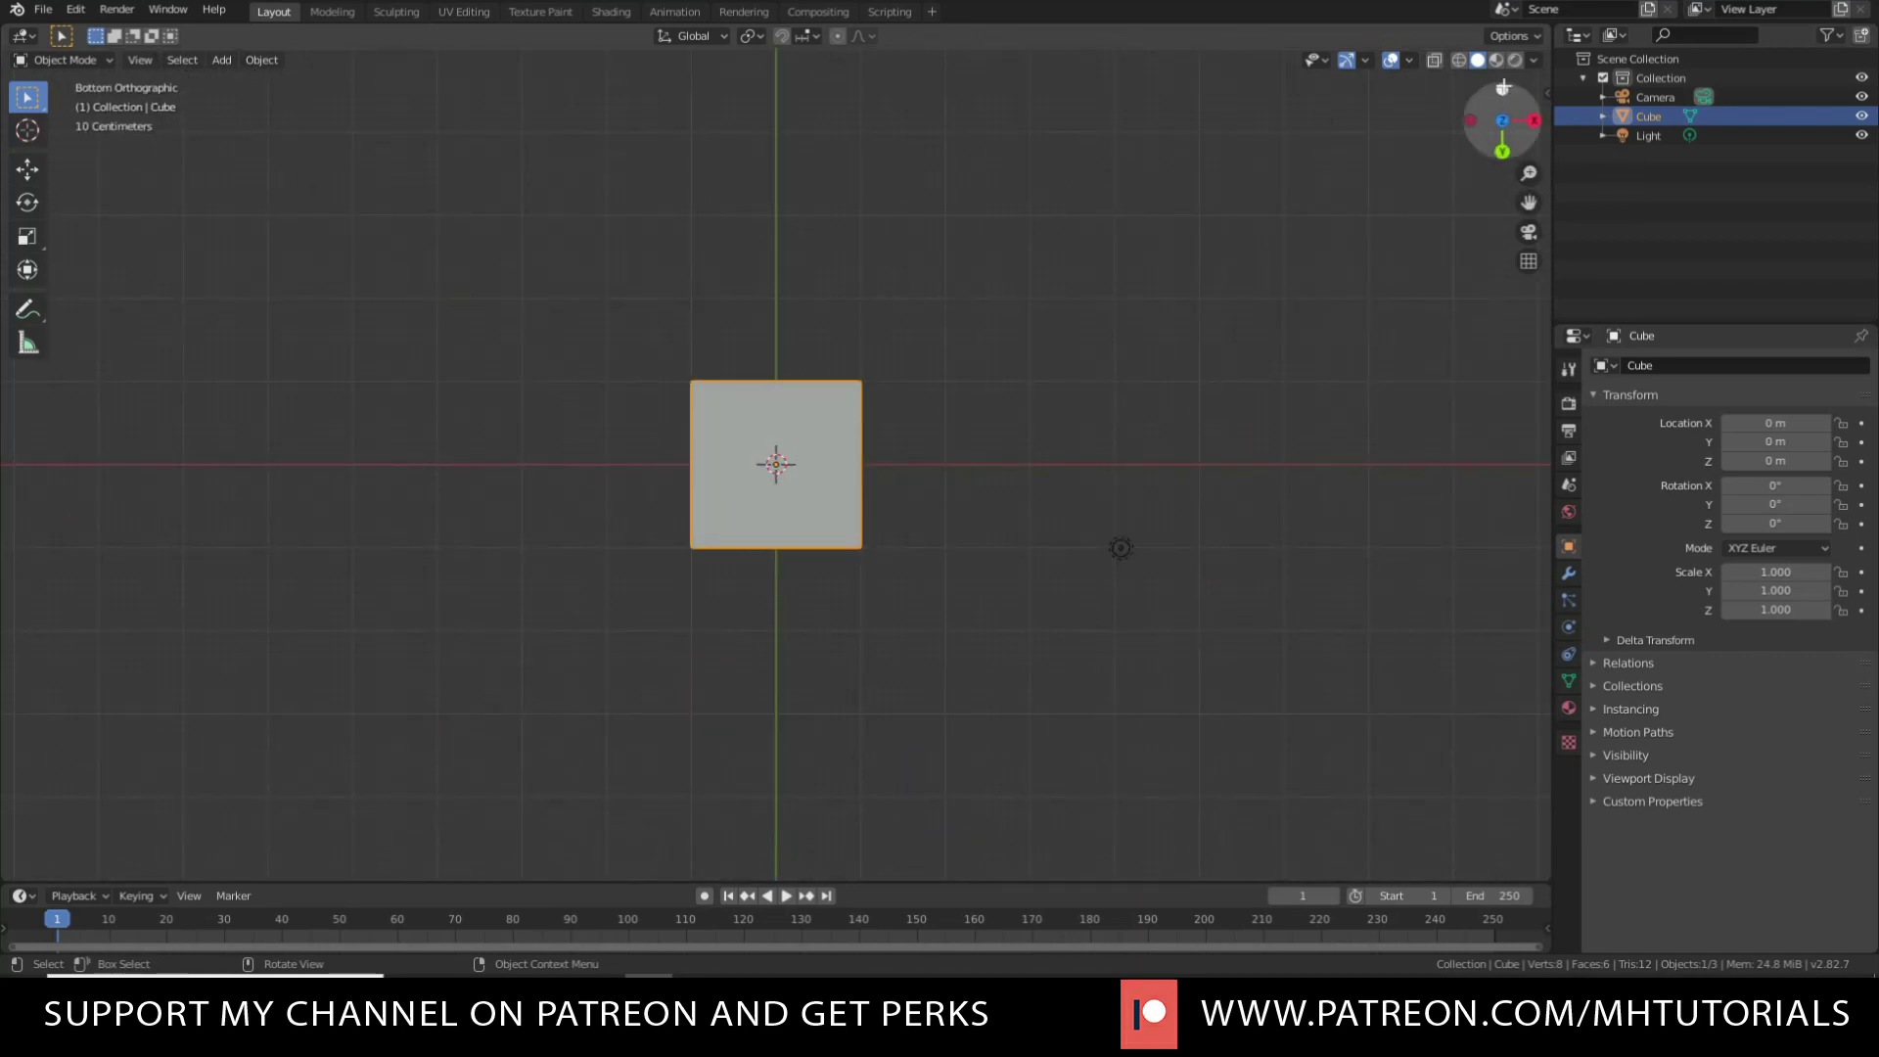
{"action": "left_click", "coordinate": [1502, 90]}
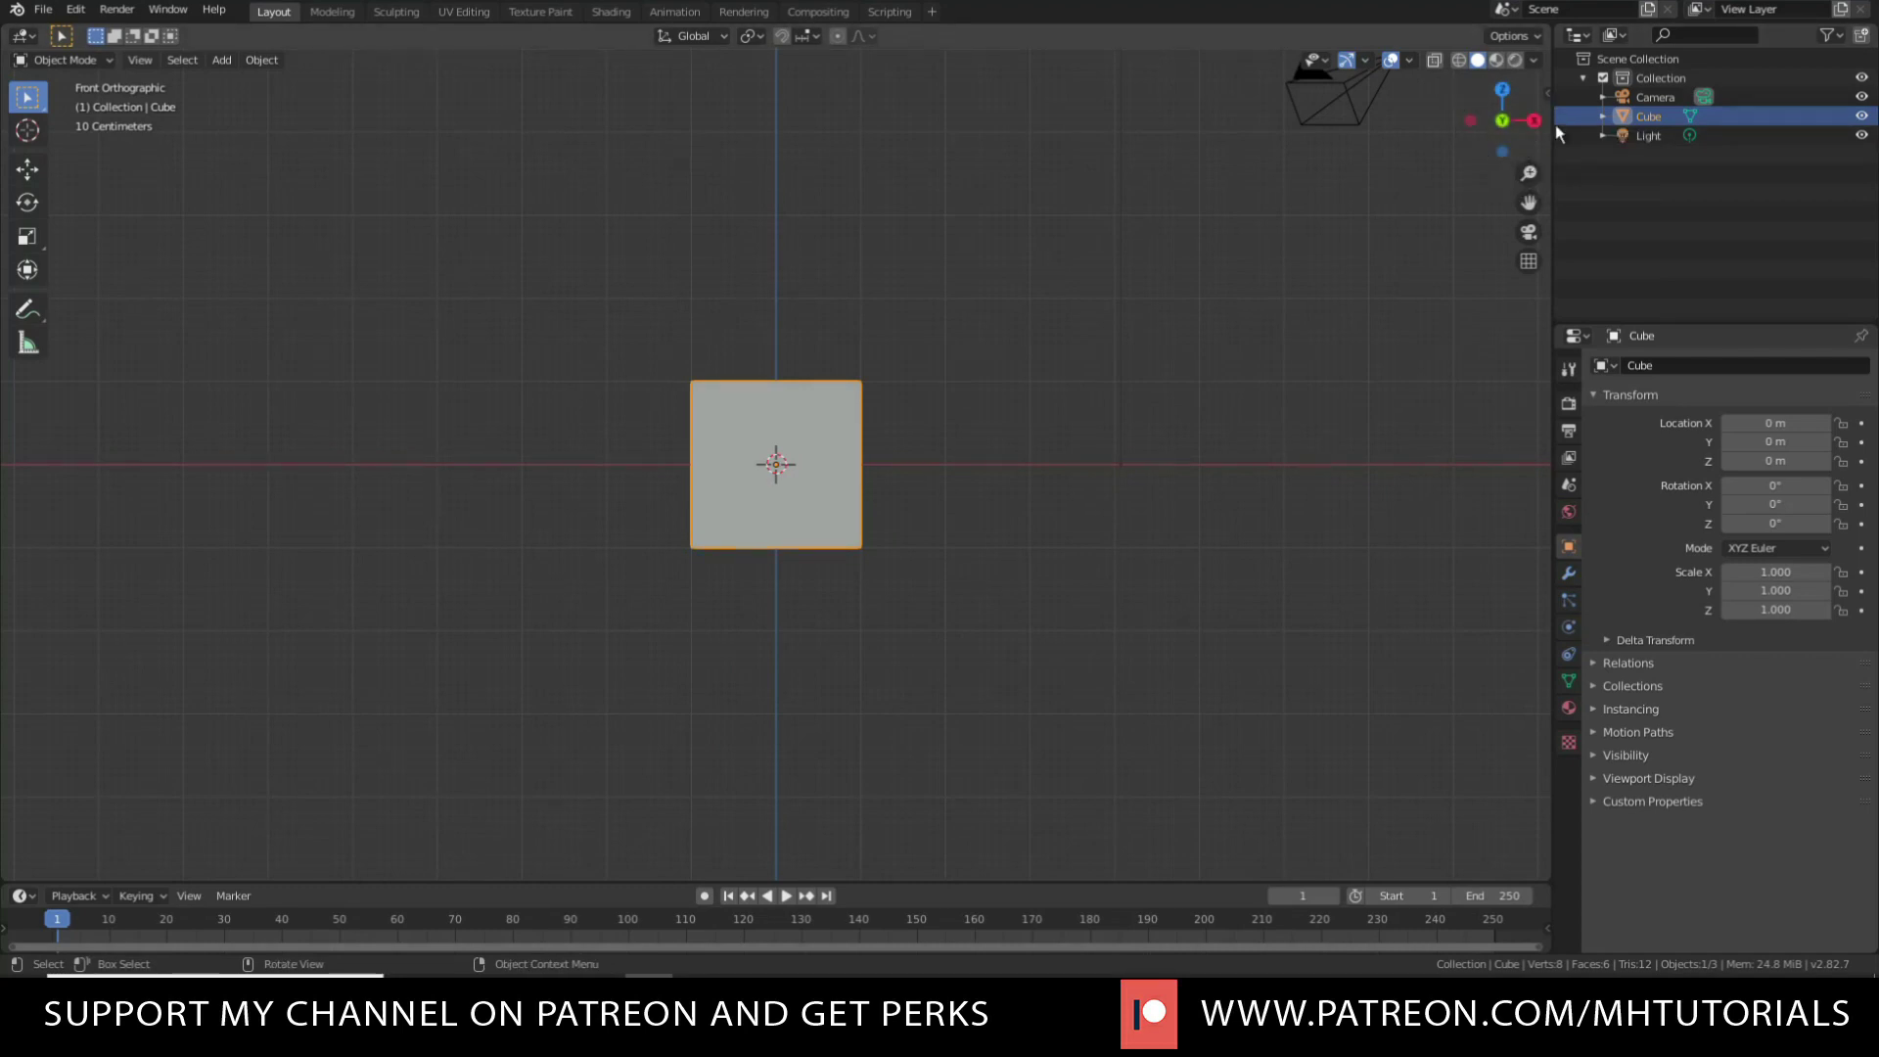
{"action": "left_click_drag", "start_coordinate": [1519, 137], "coordinate": [1506, 264]}
{"action": "scroll", "coordinate": [870, 531], "scroll_direction": "down", "scroll_amount": 3}
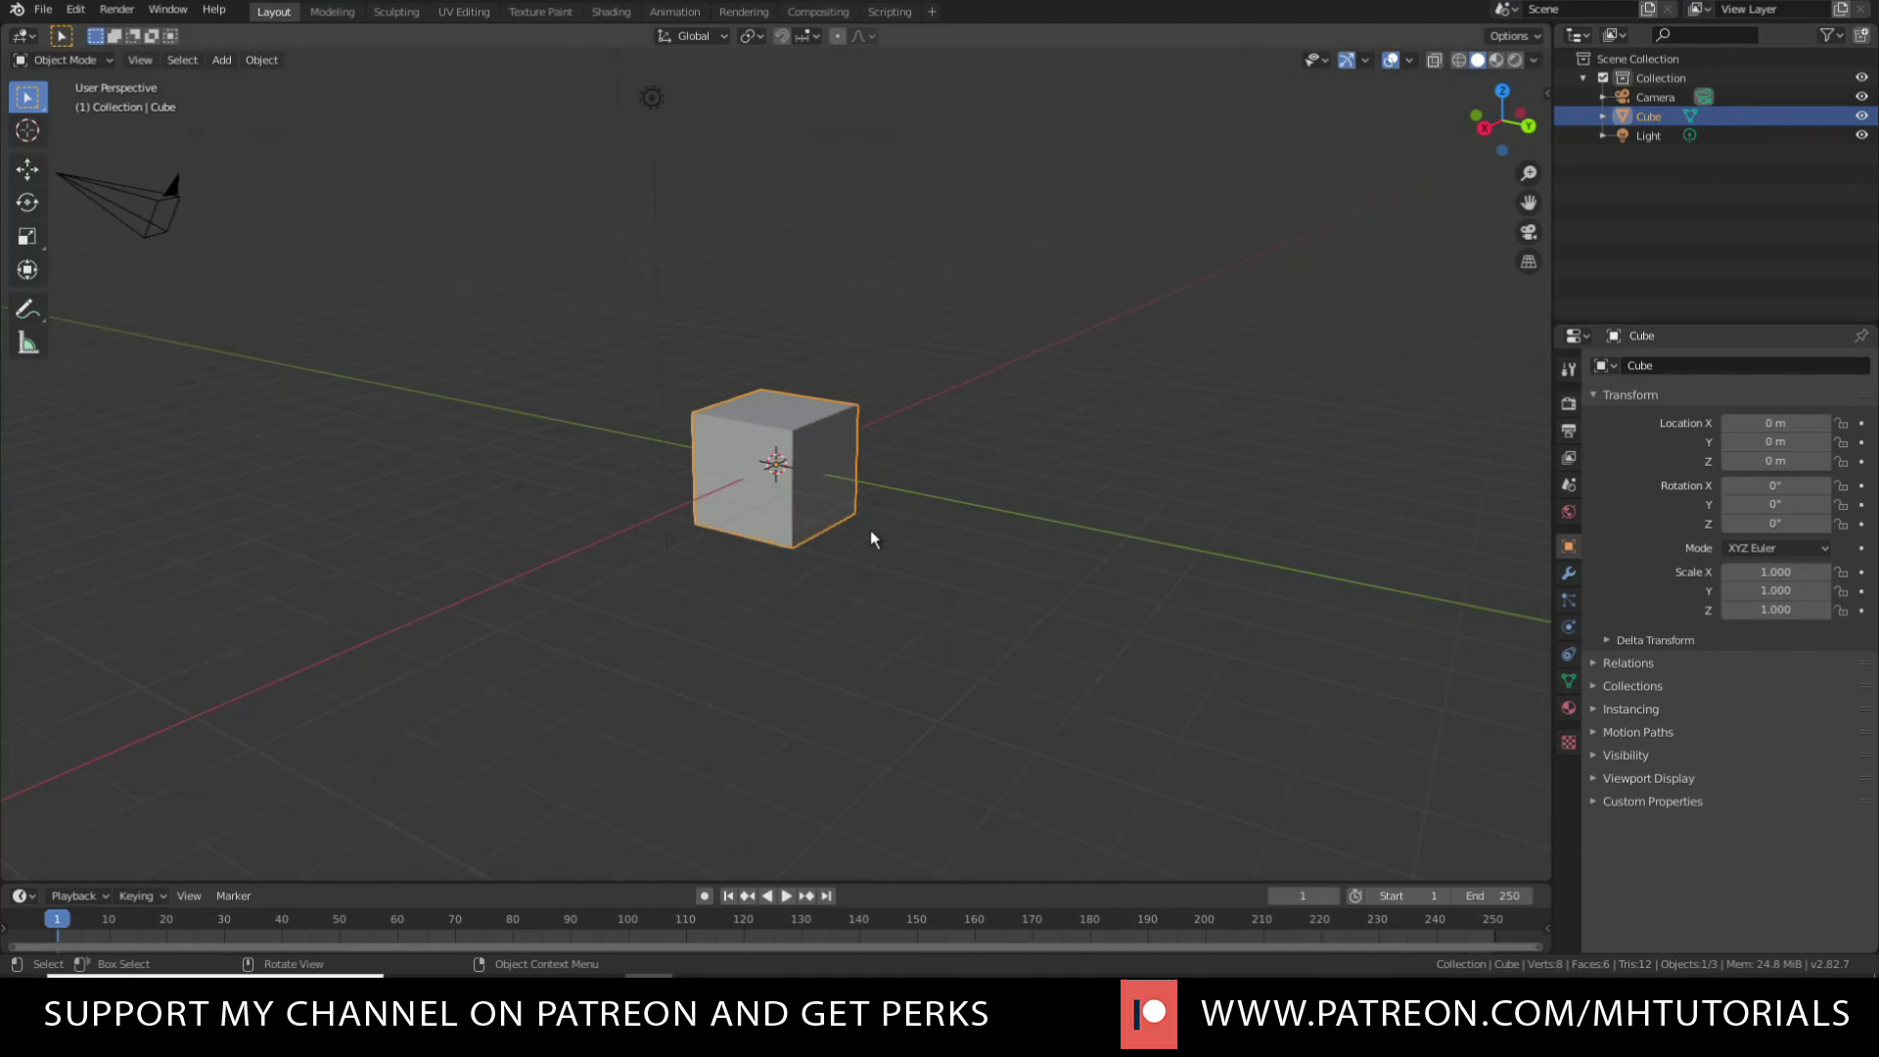
{"action": "scroll", "coordinate": [878, 530], "scroll_direction": "up", "scroll_amount": 1}
{"action": "scroll", "coordinate": [880, 531], "scroll_direction": "down", "scroll_amount": 1}
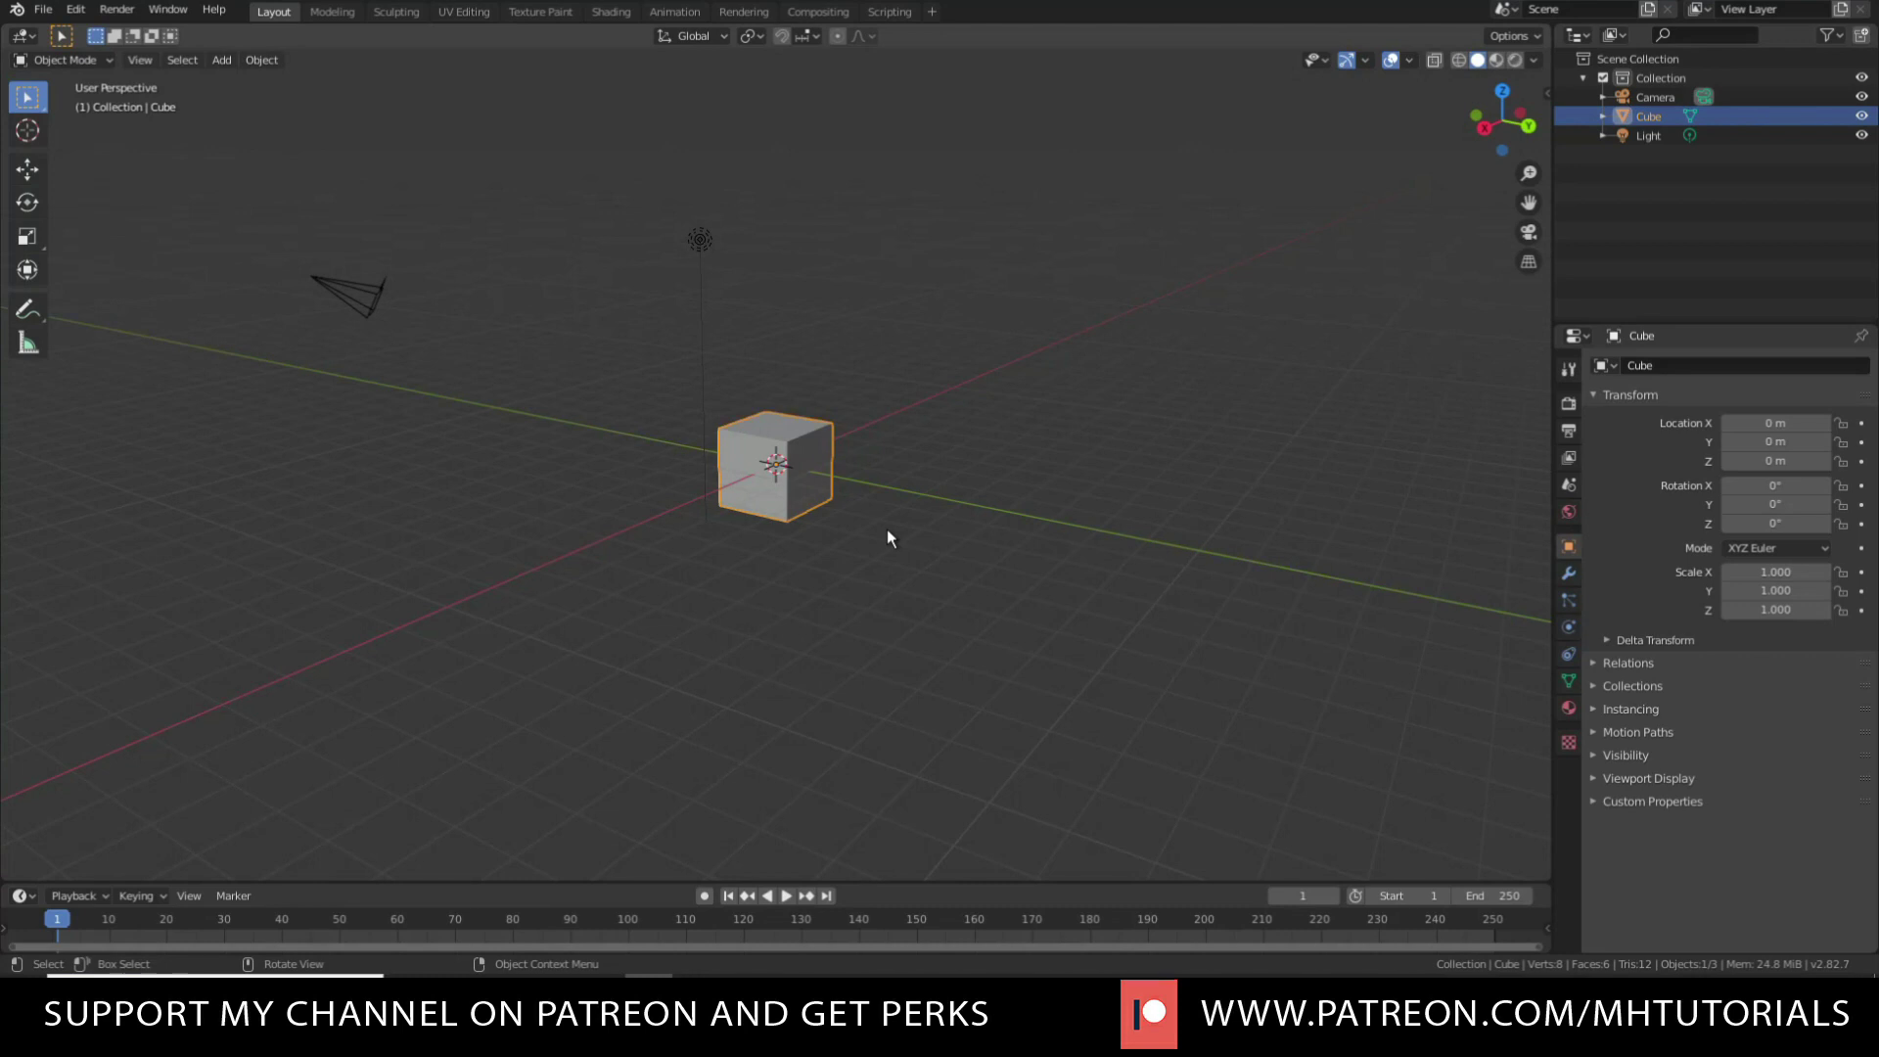
View the cube from the front, right and top in orthographic projection, and return to a closer perspective view.
{"action": "key", "text": "KP_1"}
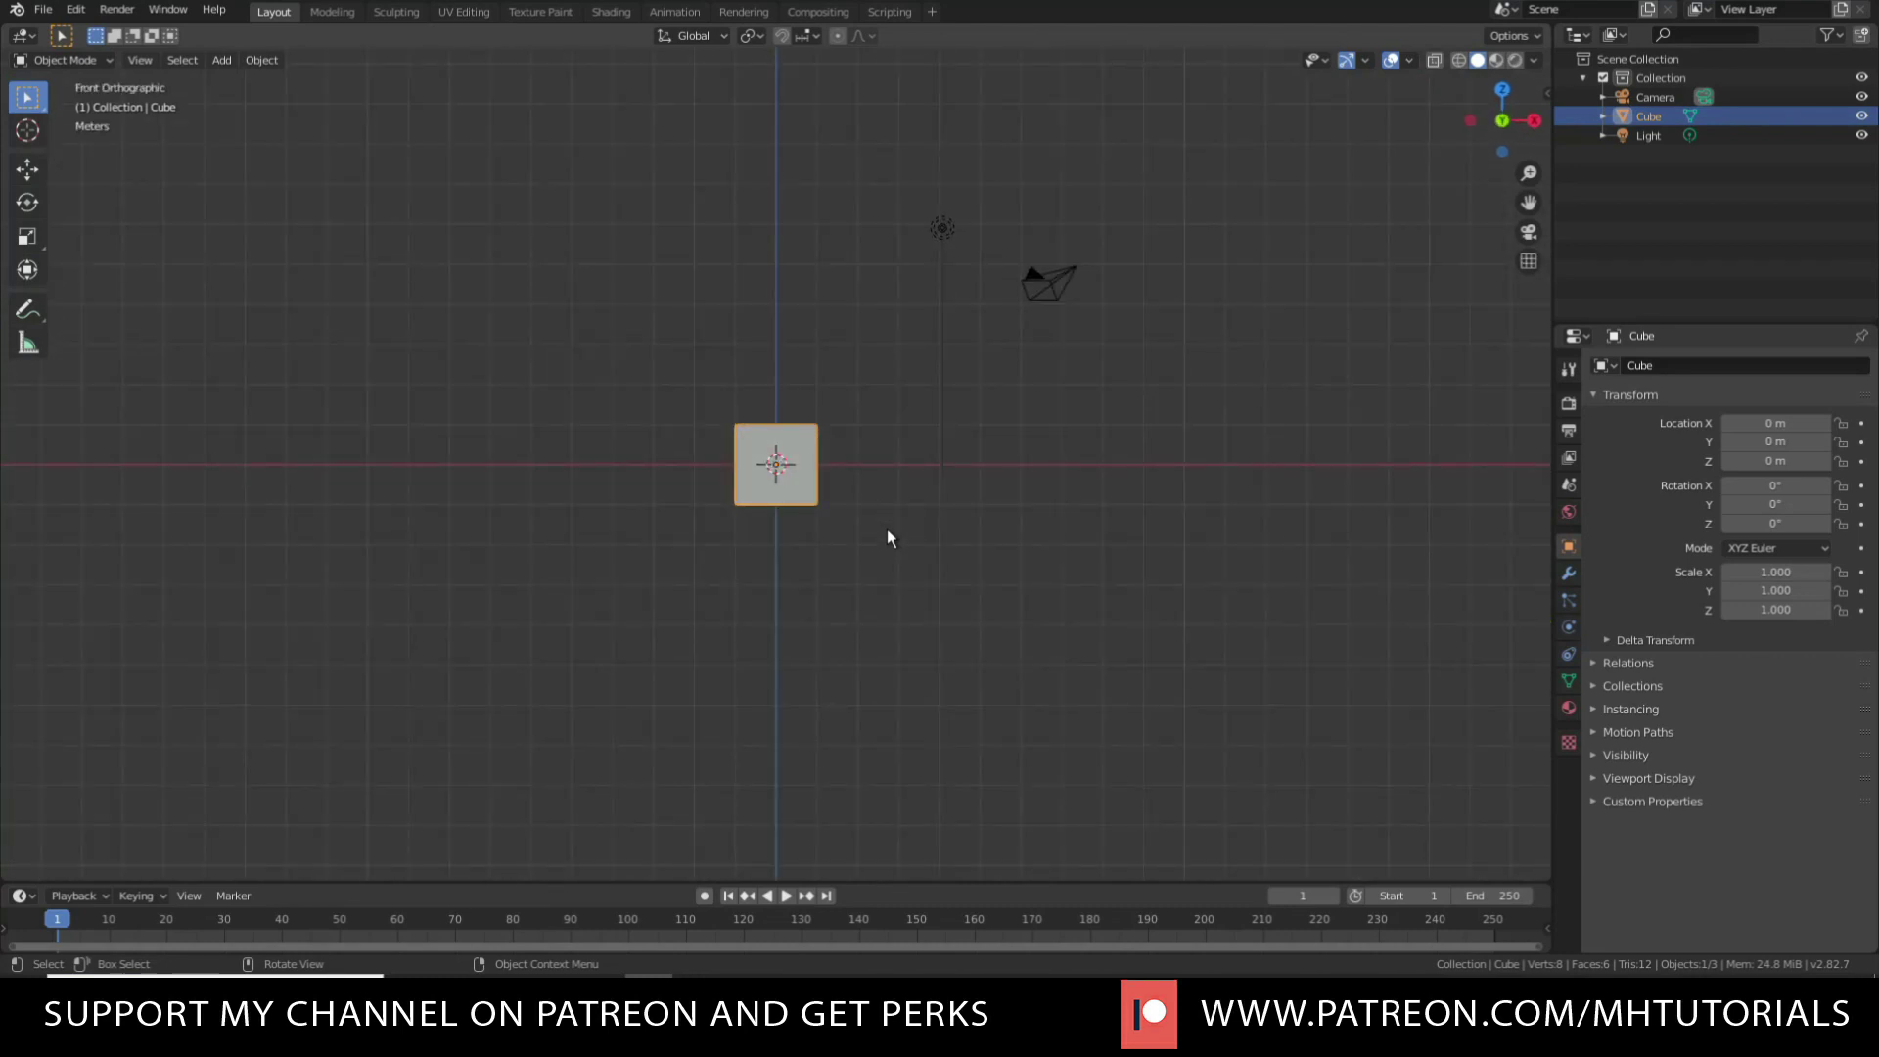
{"action": "key", "text": "KP_3"}
{"action": "key", "text": "KP_7"}
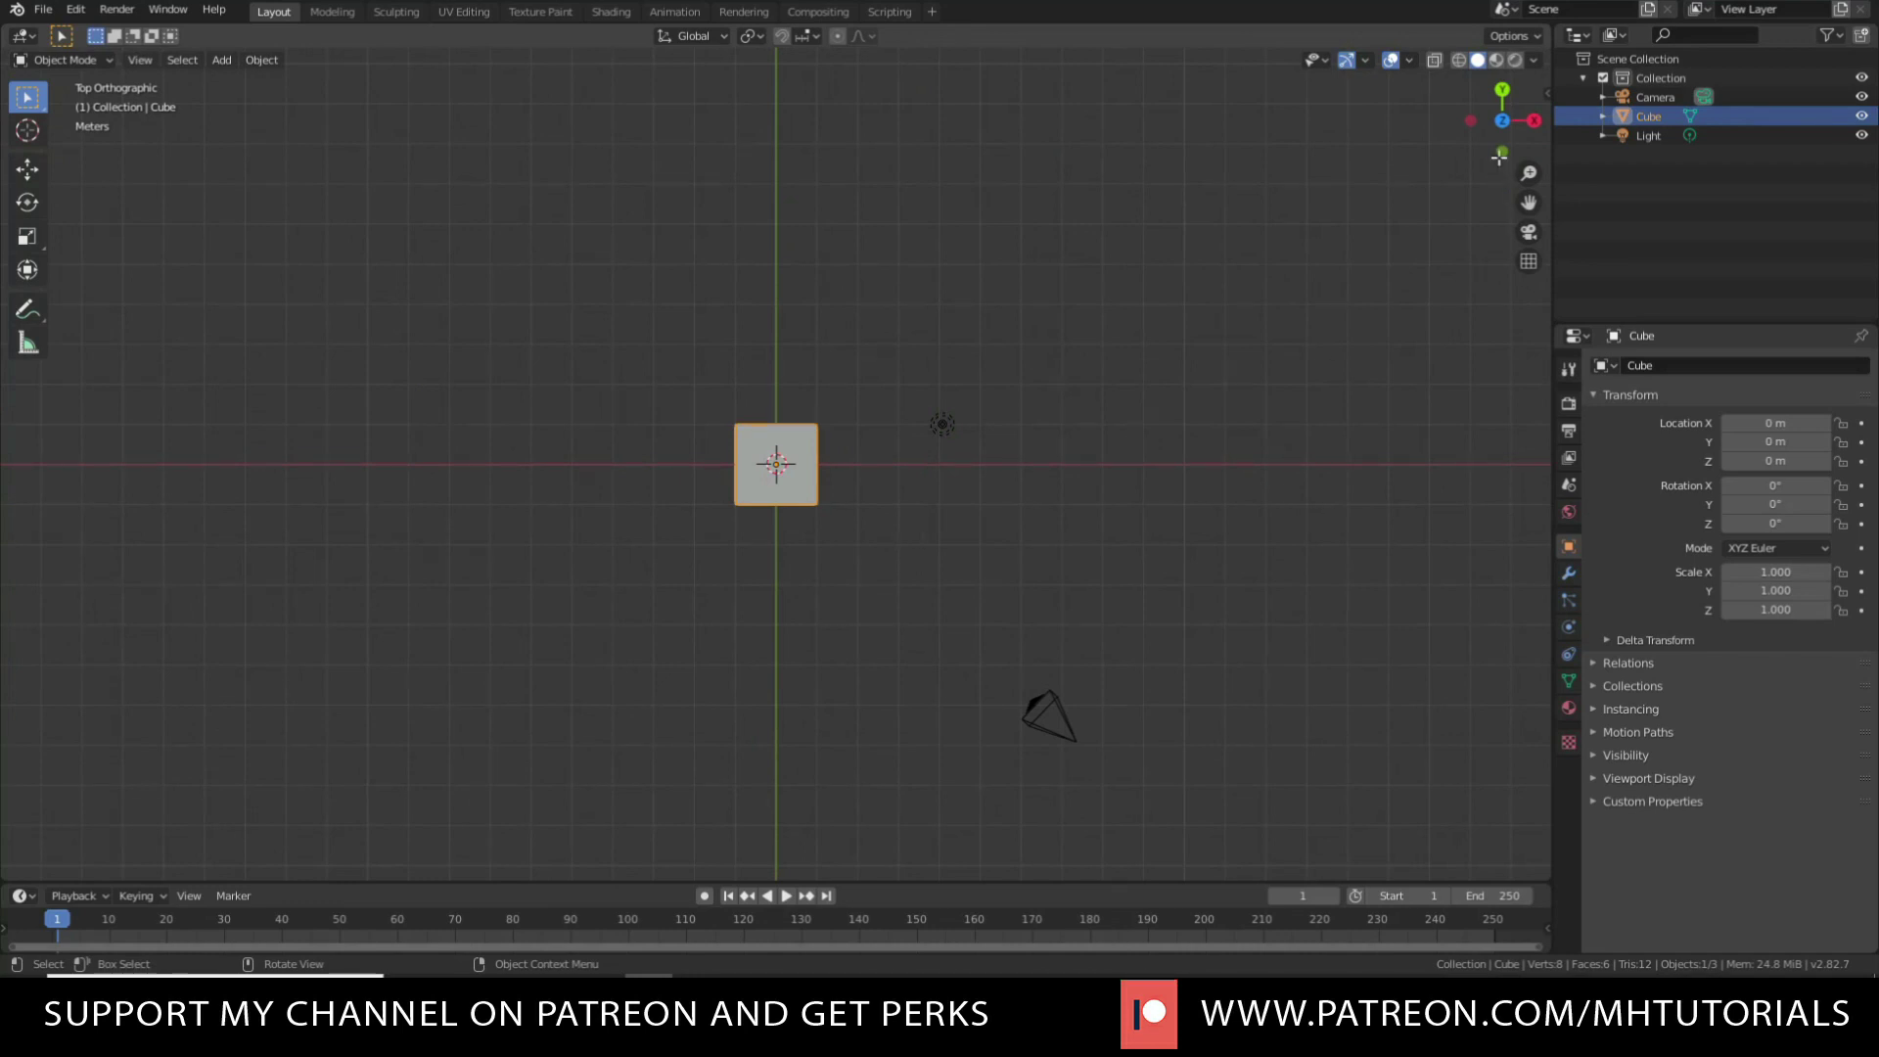
{"action": "left_click_drag", "start_coordinate": [1499, 157], "coordinate": [1360, 273]}
{"action": "scroll", "coordinate": [1188, 549], "scroll_direction": "down", "scroll_amount": 2}
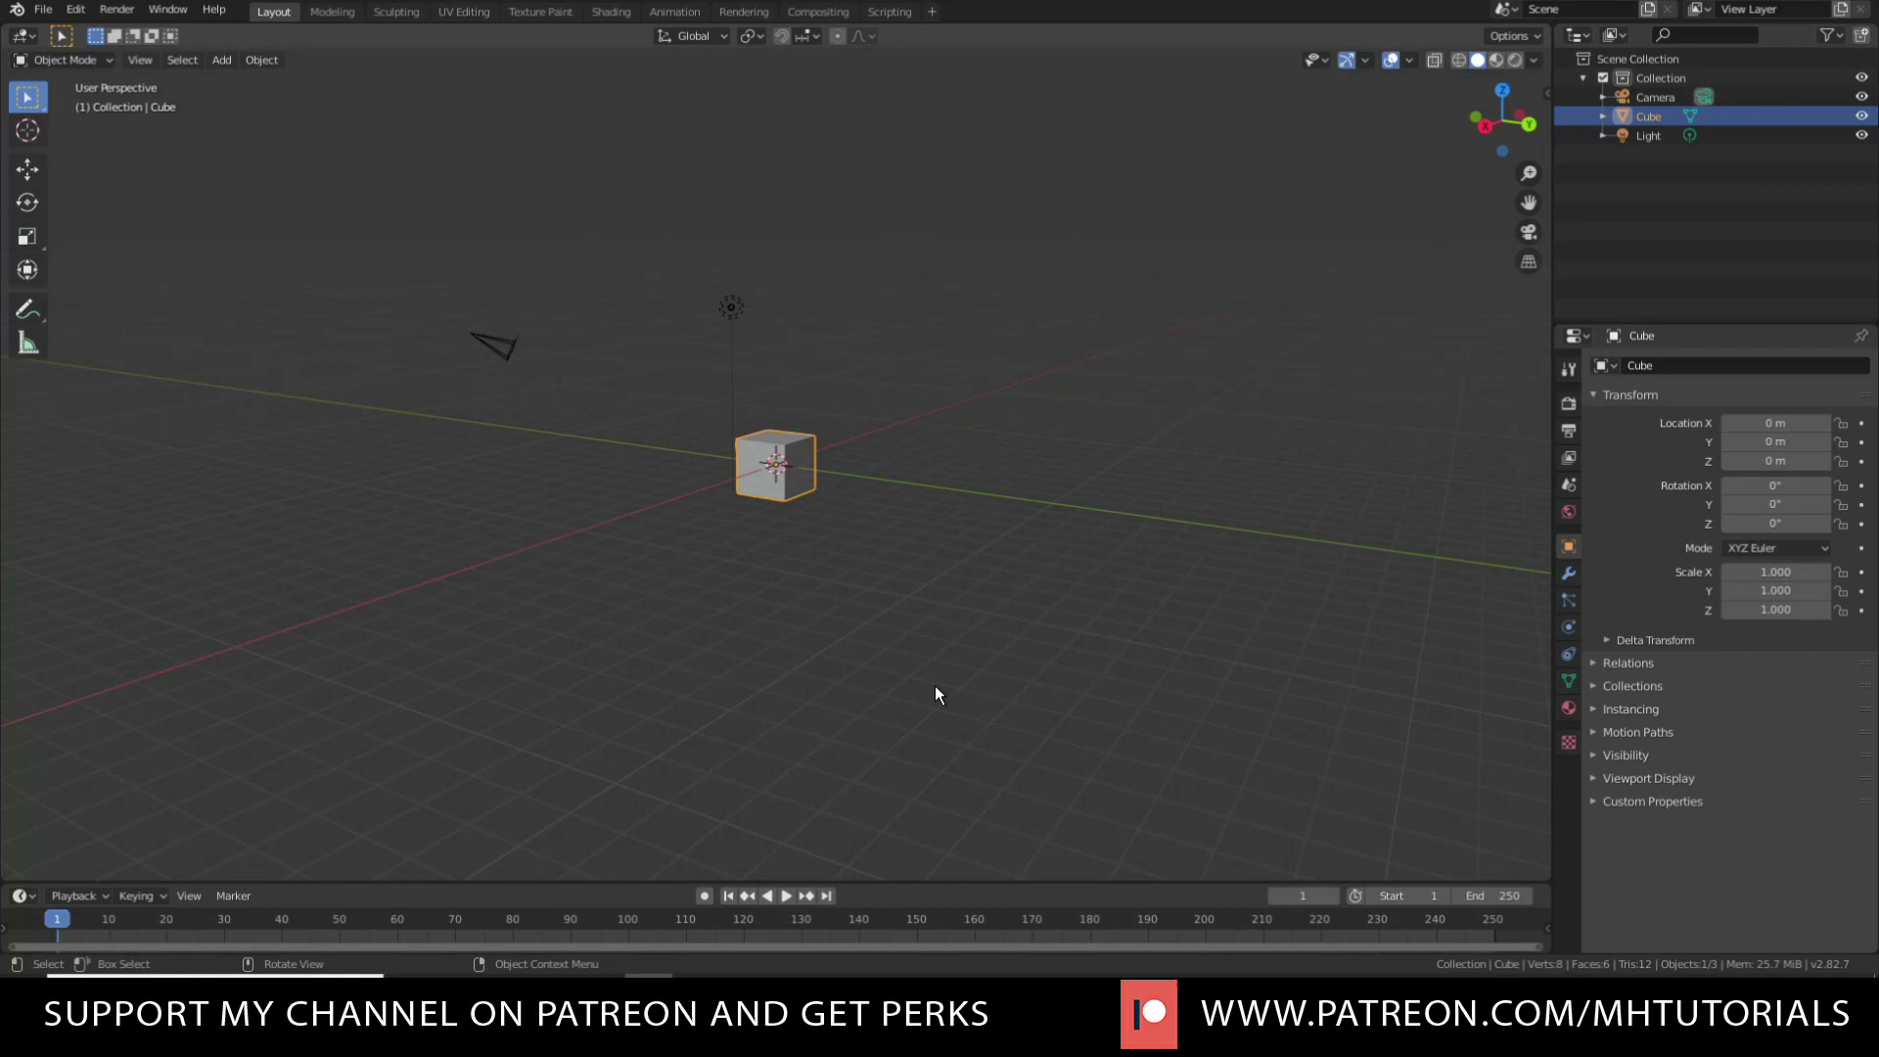
{"action": "scroll", "coordinate": [936, 685], "scroll_direction": "up", "scroll_amount": 6}
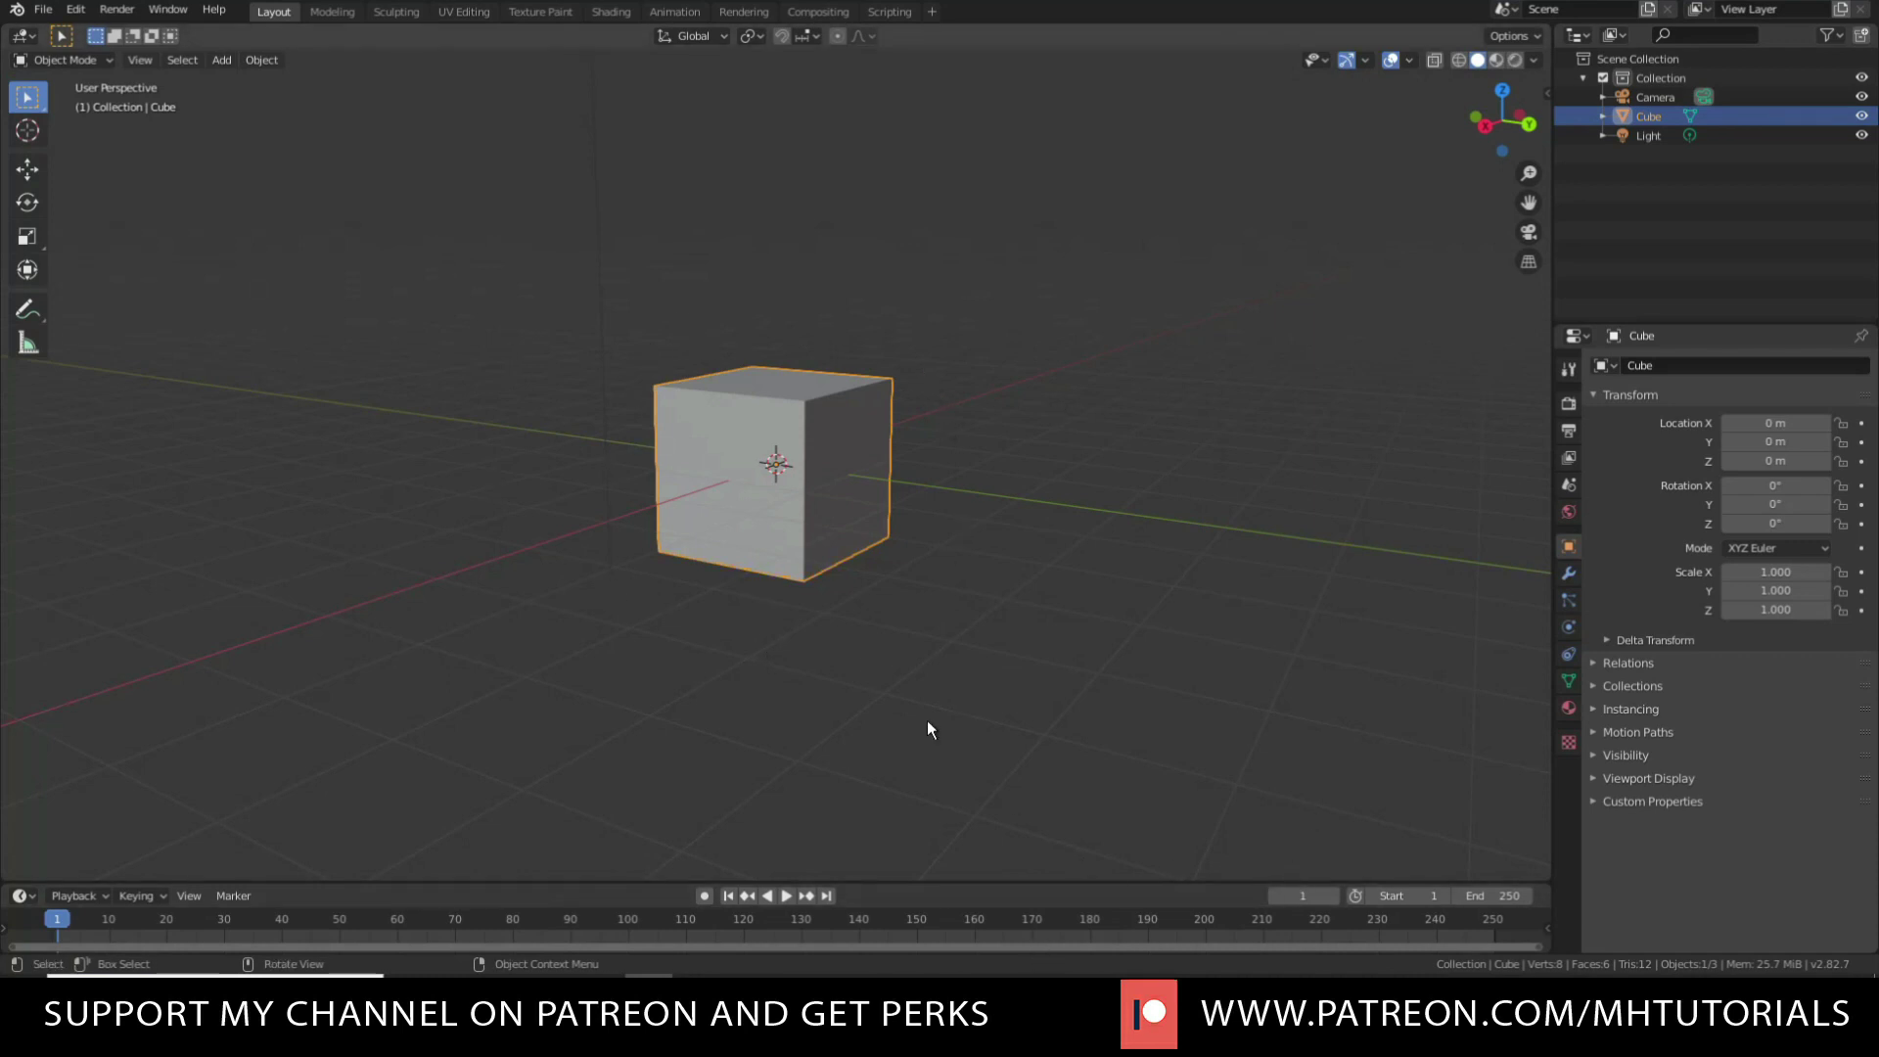
Move the cube freely to about X 2.5 m, Y -4.4 m, Z 1.2 m and undo the move.
{"action": "key", "text": "g"}
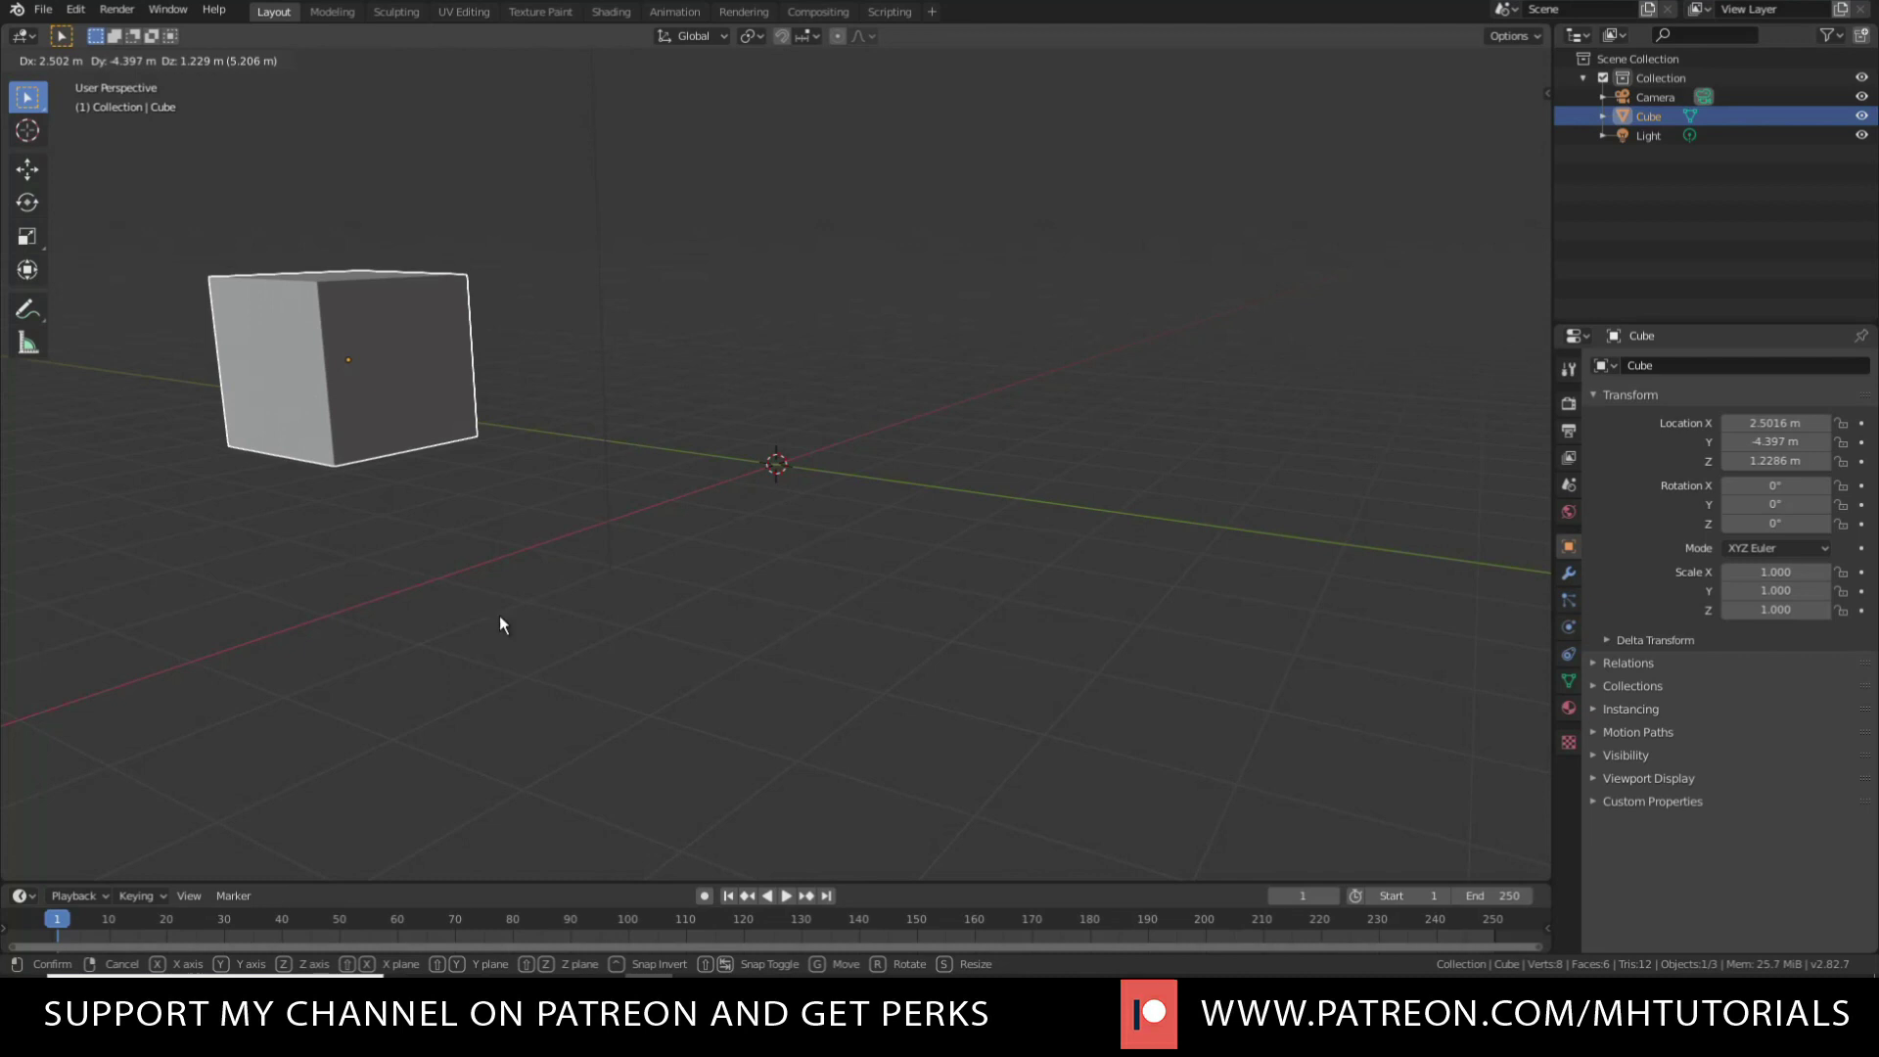
{"action": "left_click", "coordinate": [500, 624]}
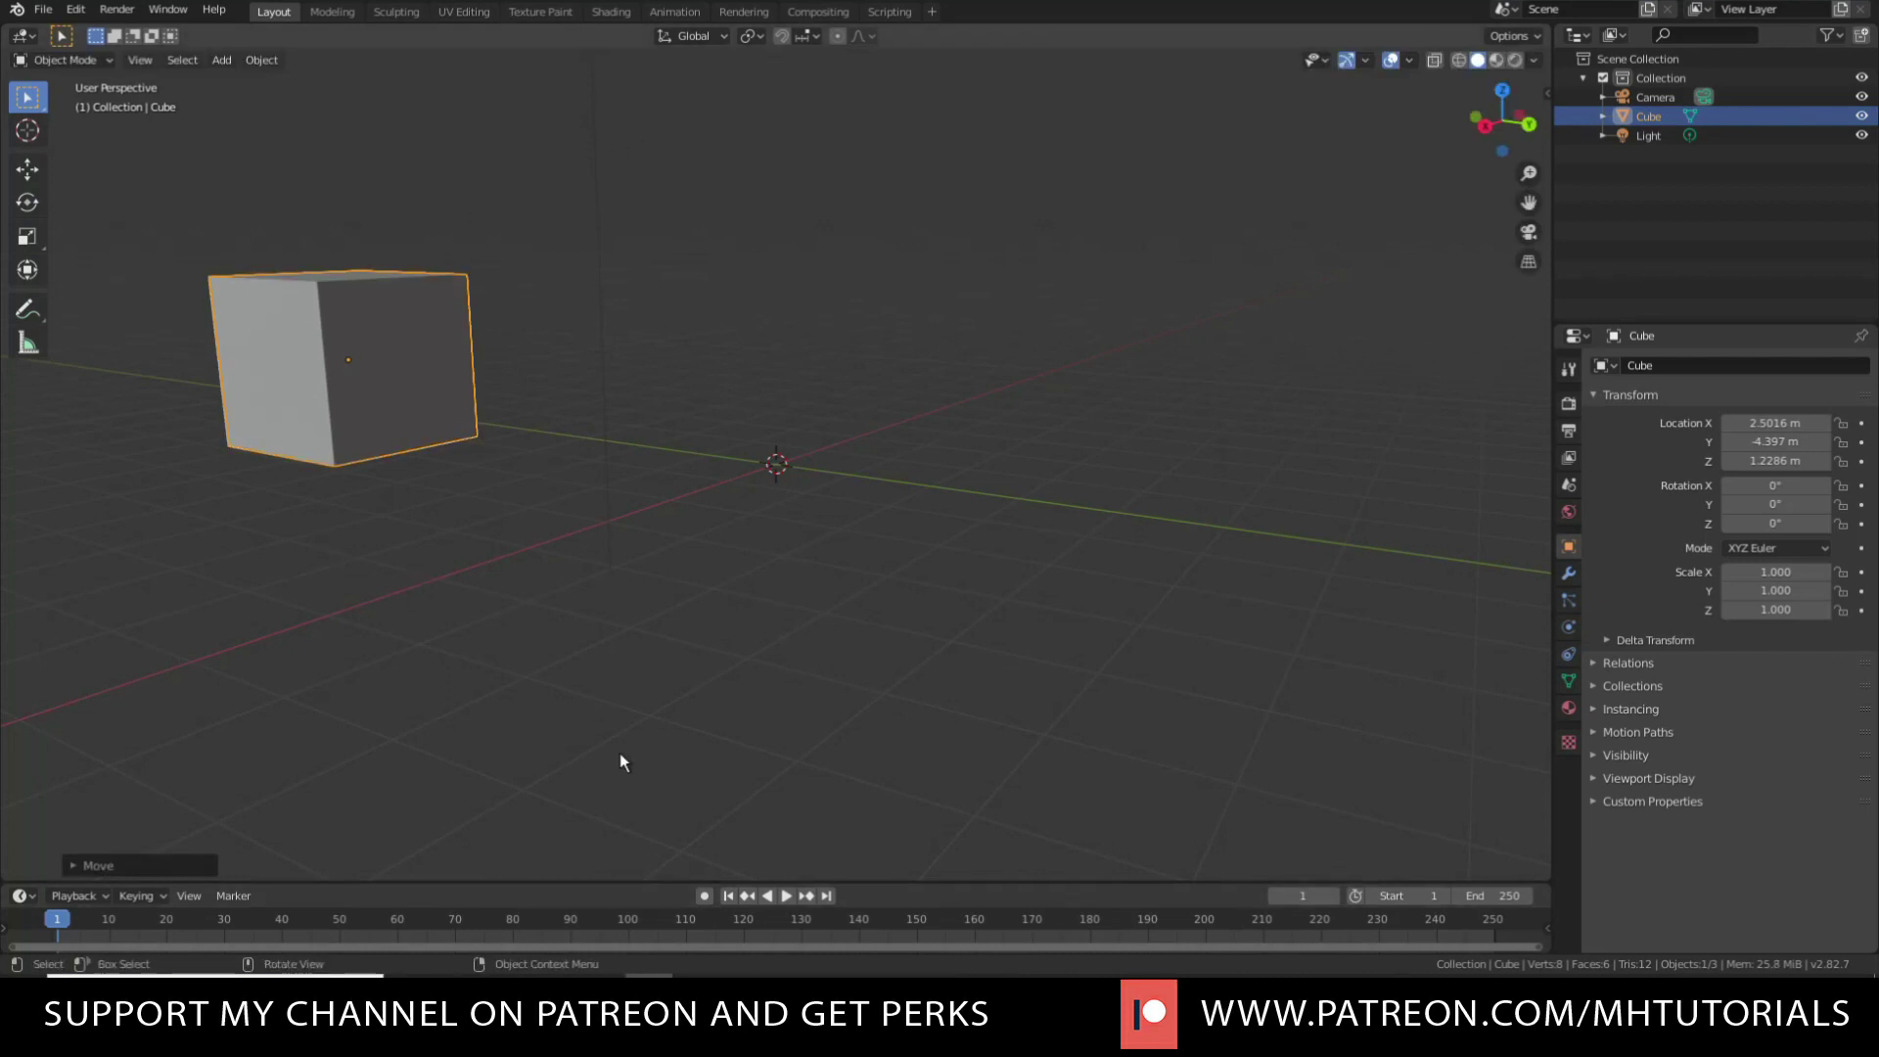
{"action": "key", "text": "ctrl+z"}
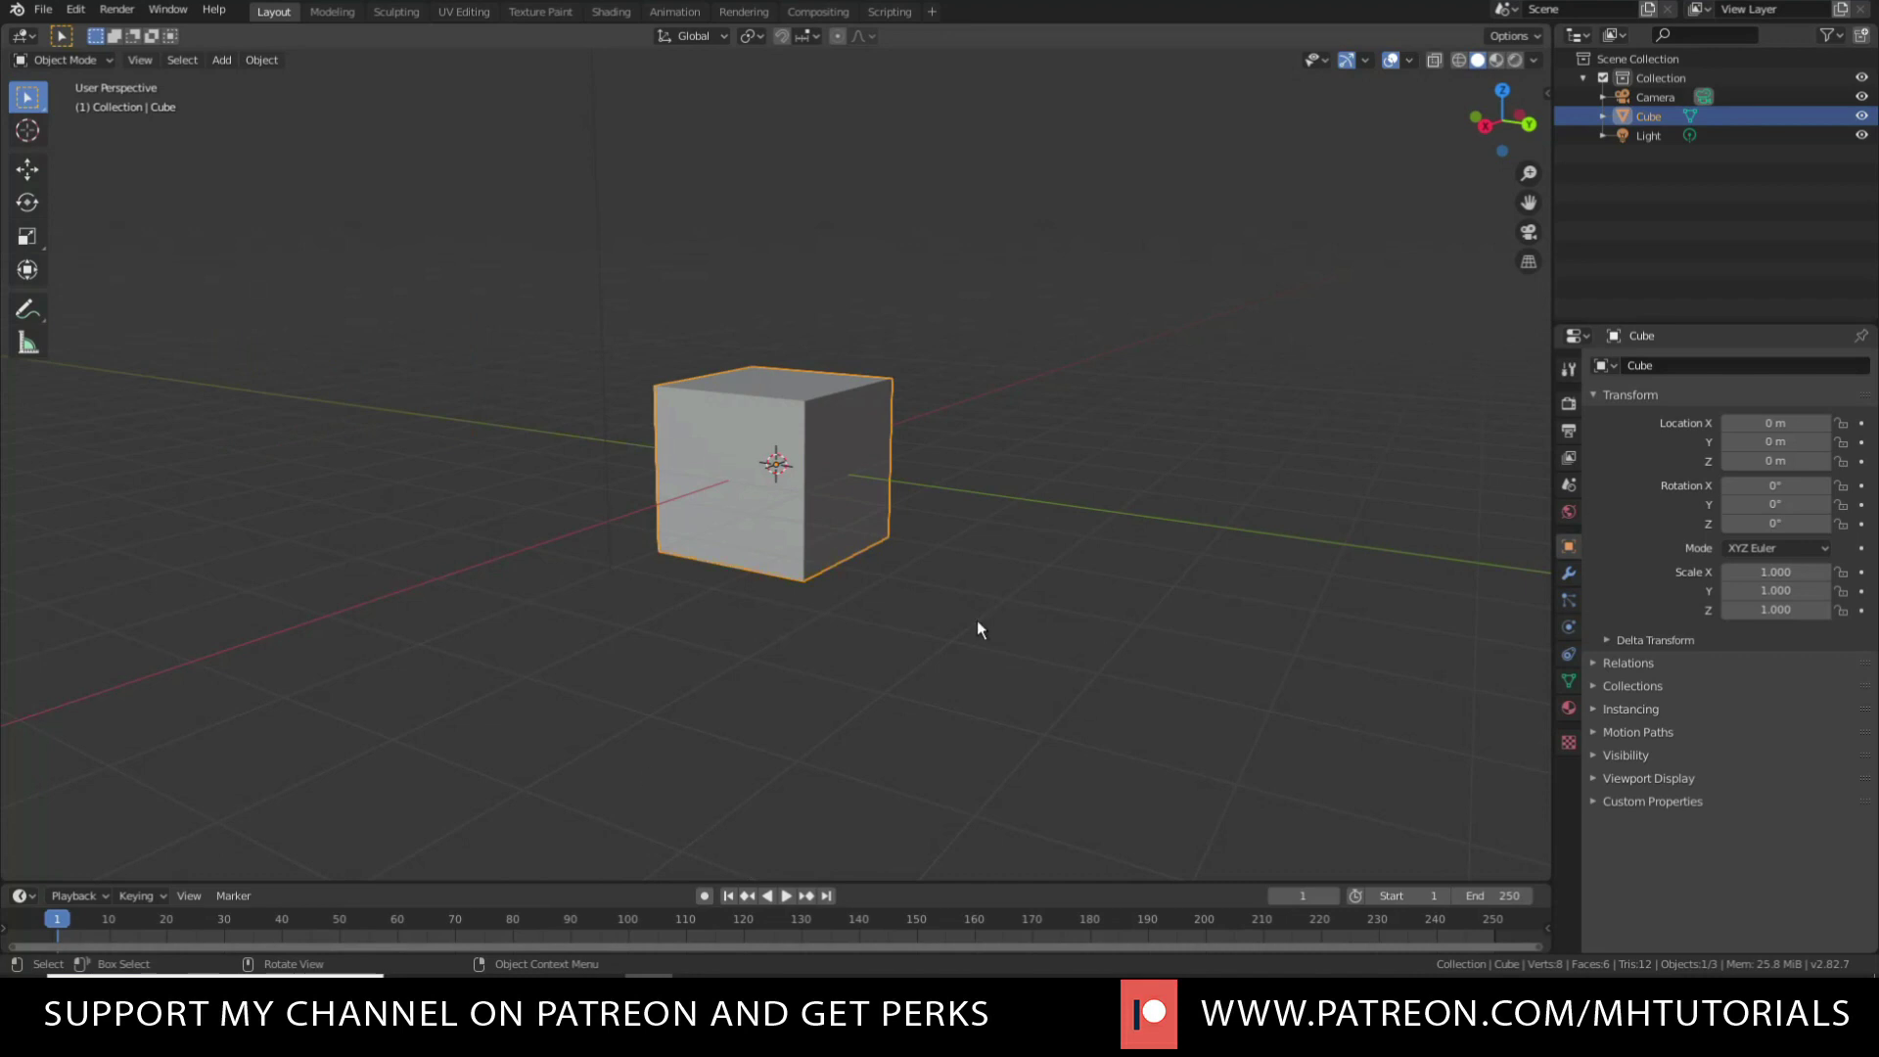
Move the cube freely to about X -2.7 m, Y 3.7 m, Z 1.1 m and clear its location to the origin.
{"action": "key", "text": "g"}
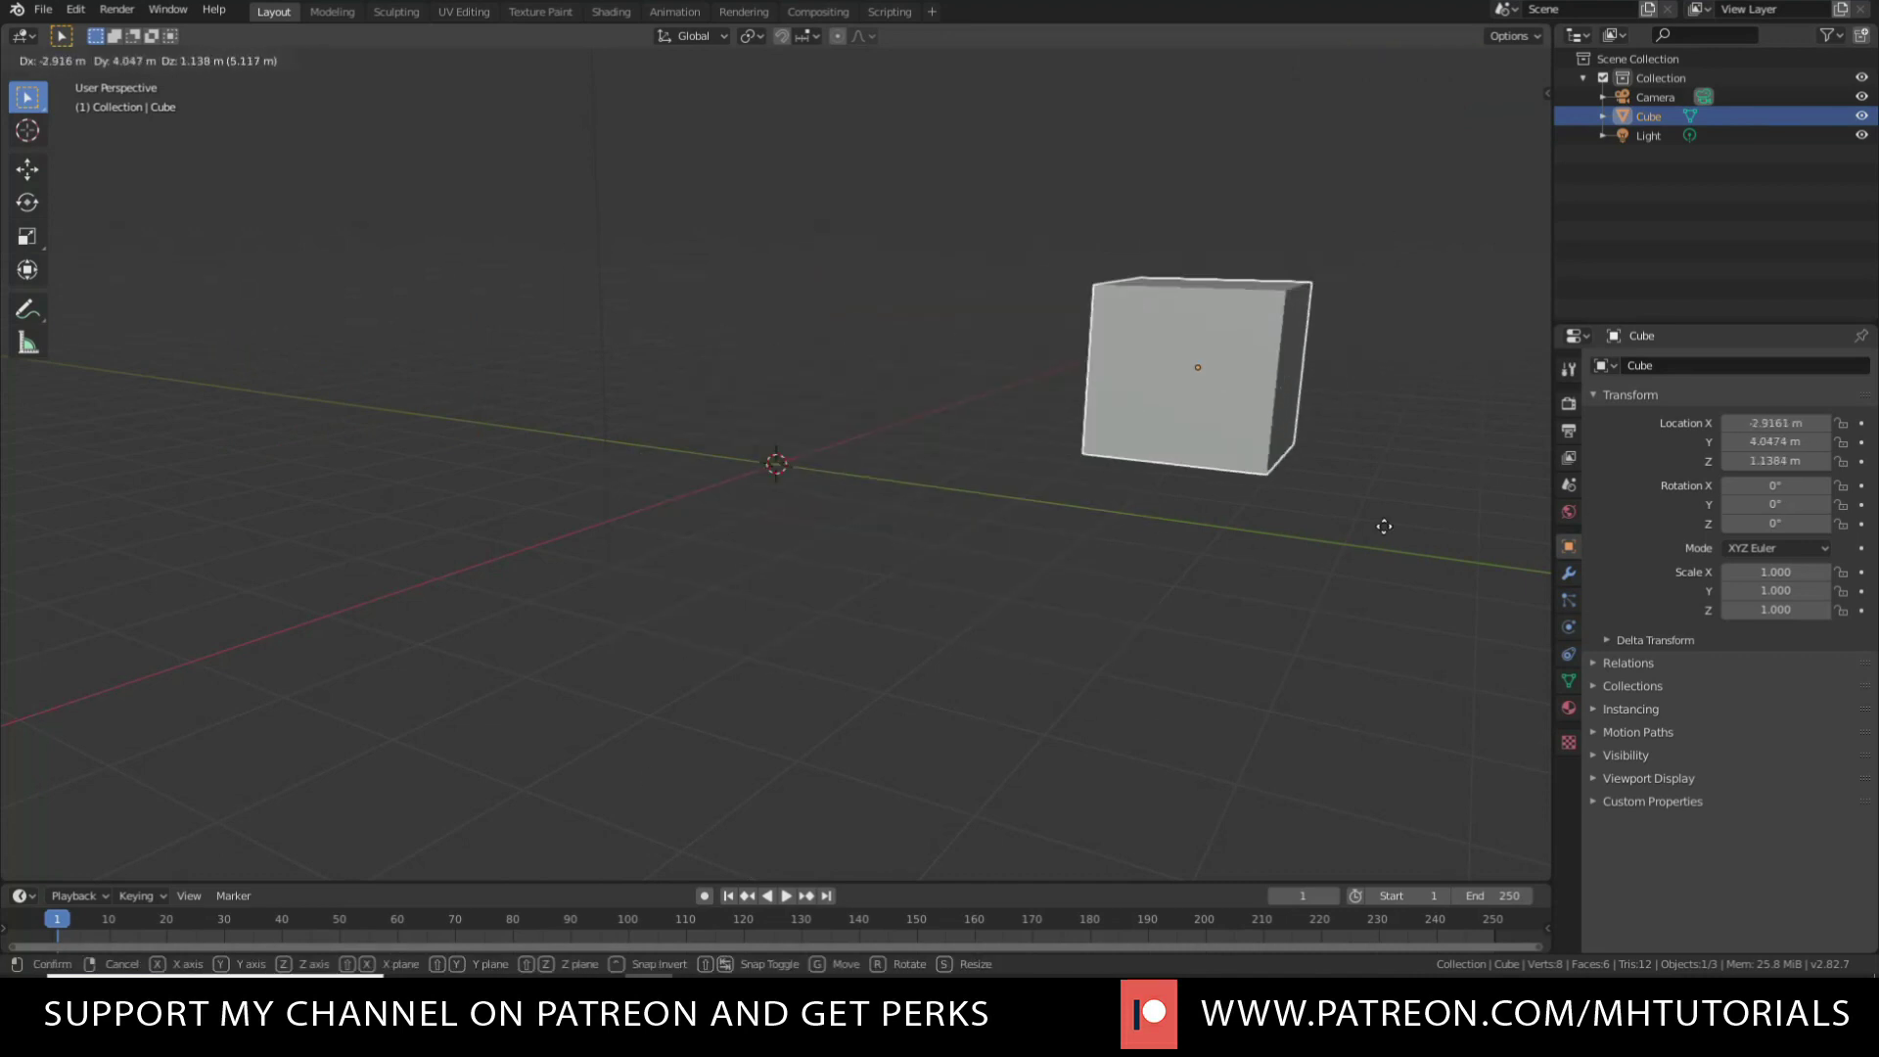
{"action": "left_click", "coordinate": [1364, 530]}
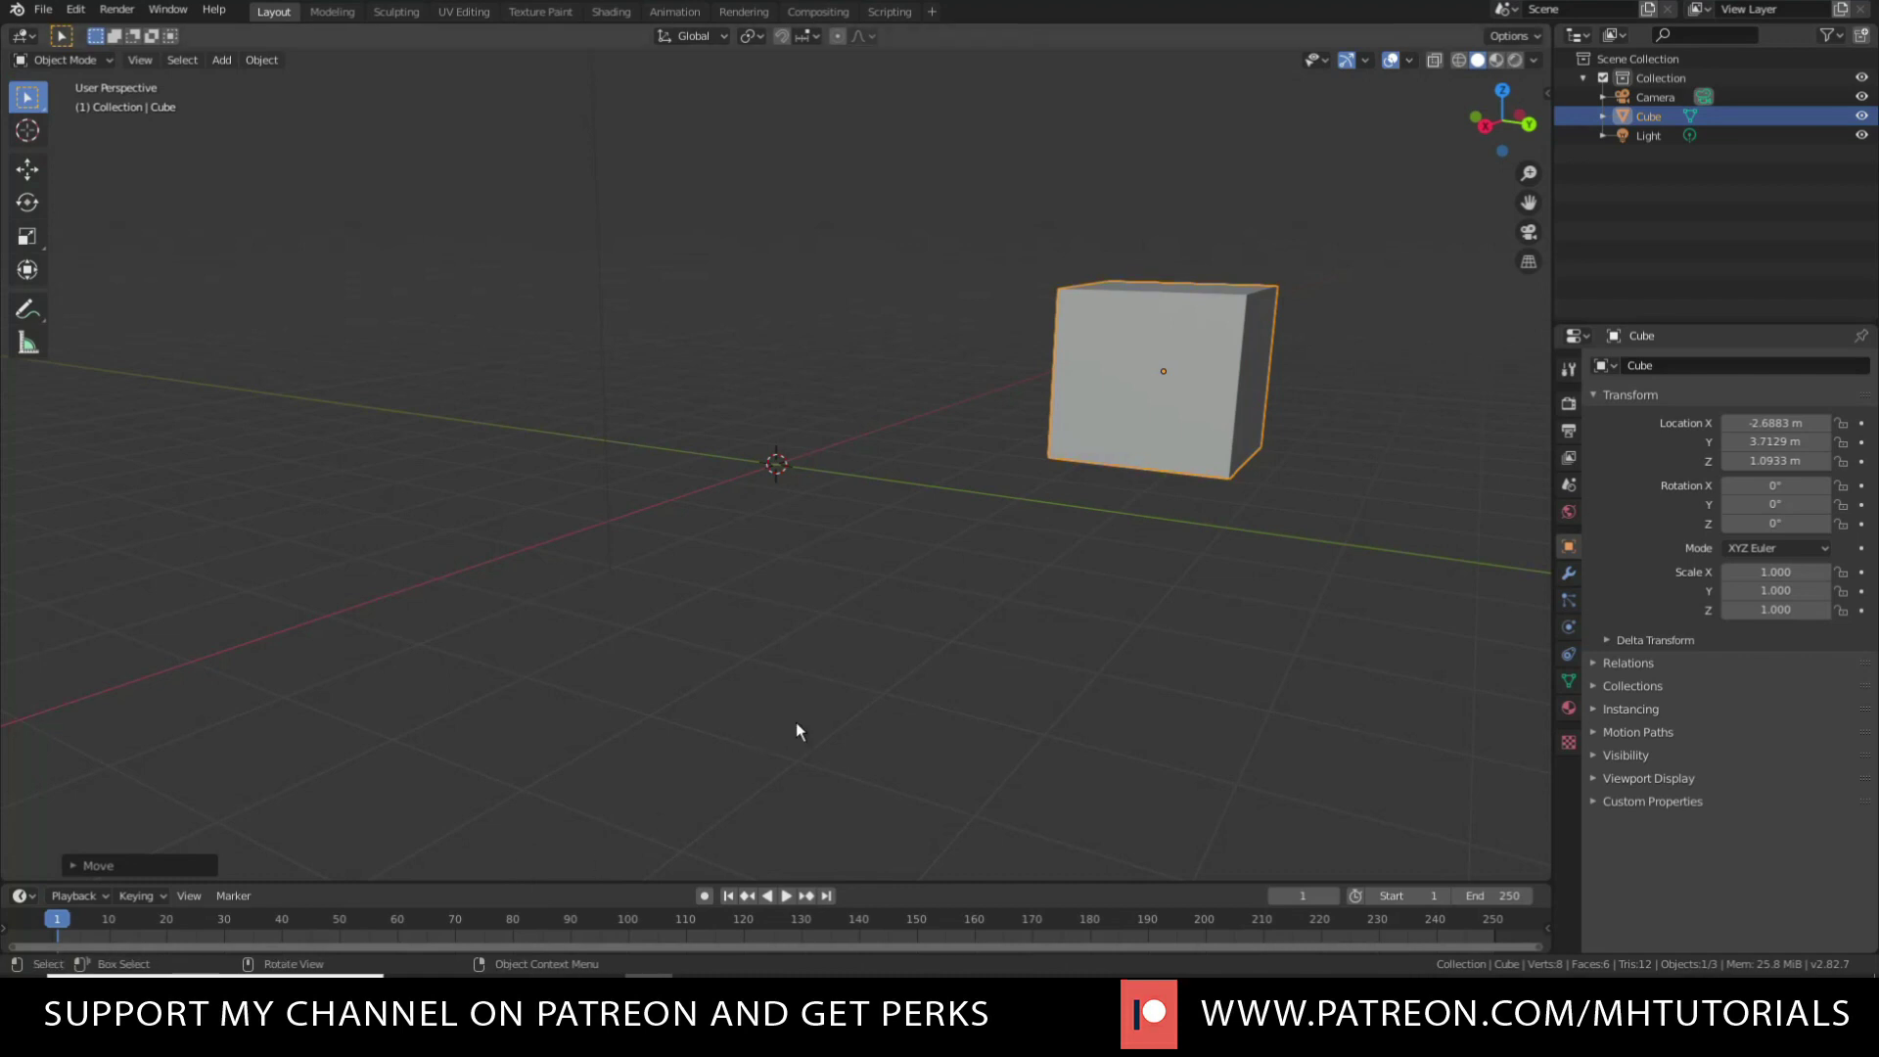
{"action": "key", "text": "alt+g"}
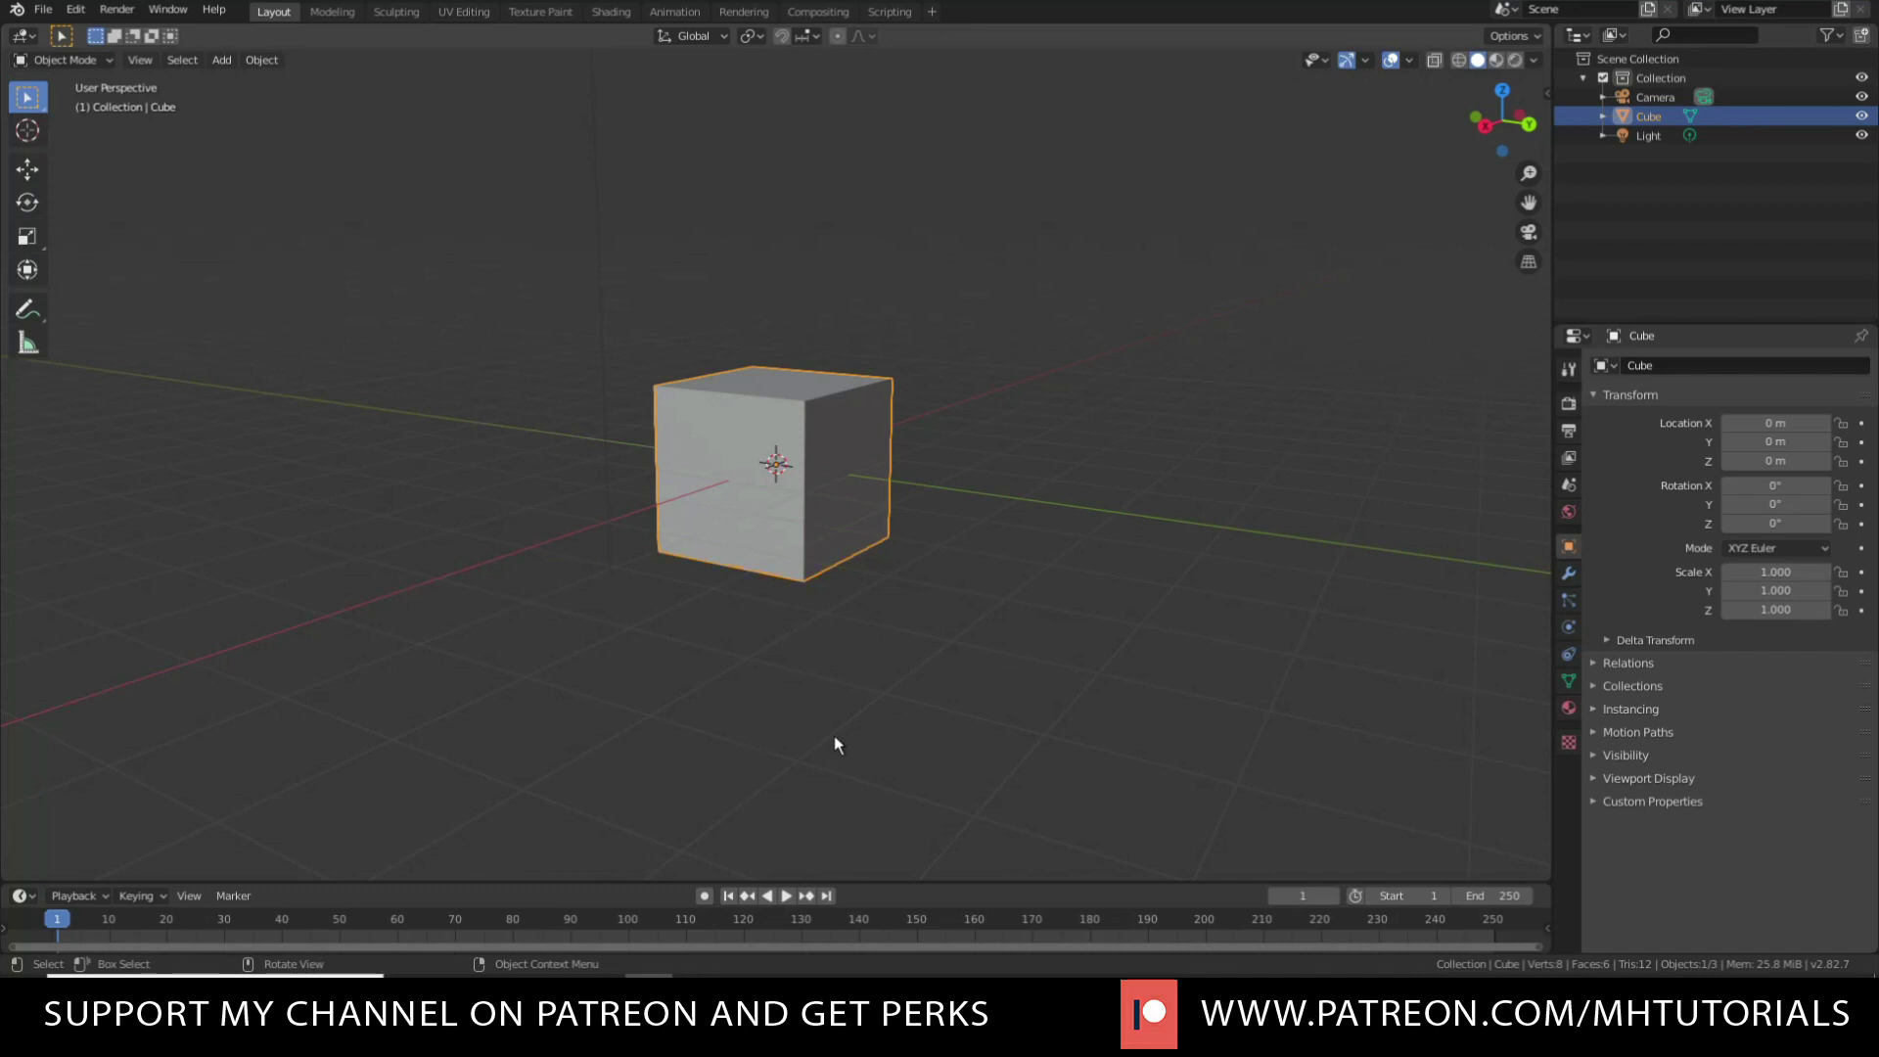
Move the cube about 0.68 m along the global X axis and undo the move.
{"action": "key", "text": "g"}
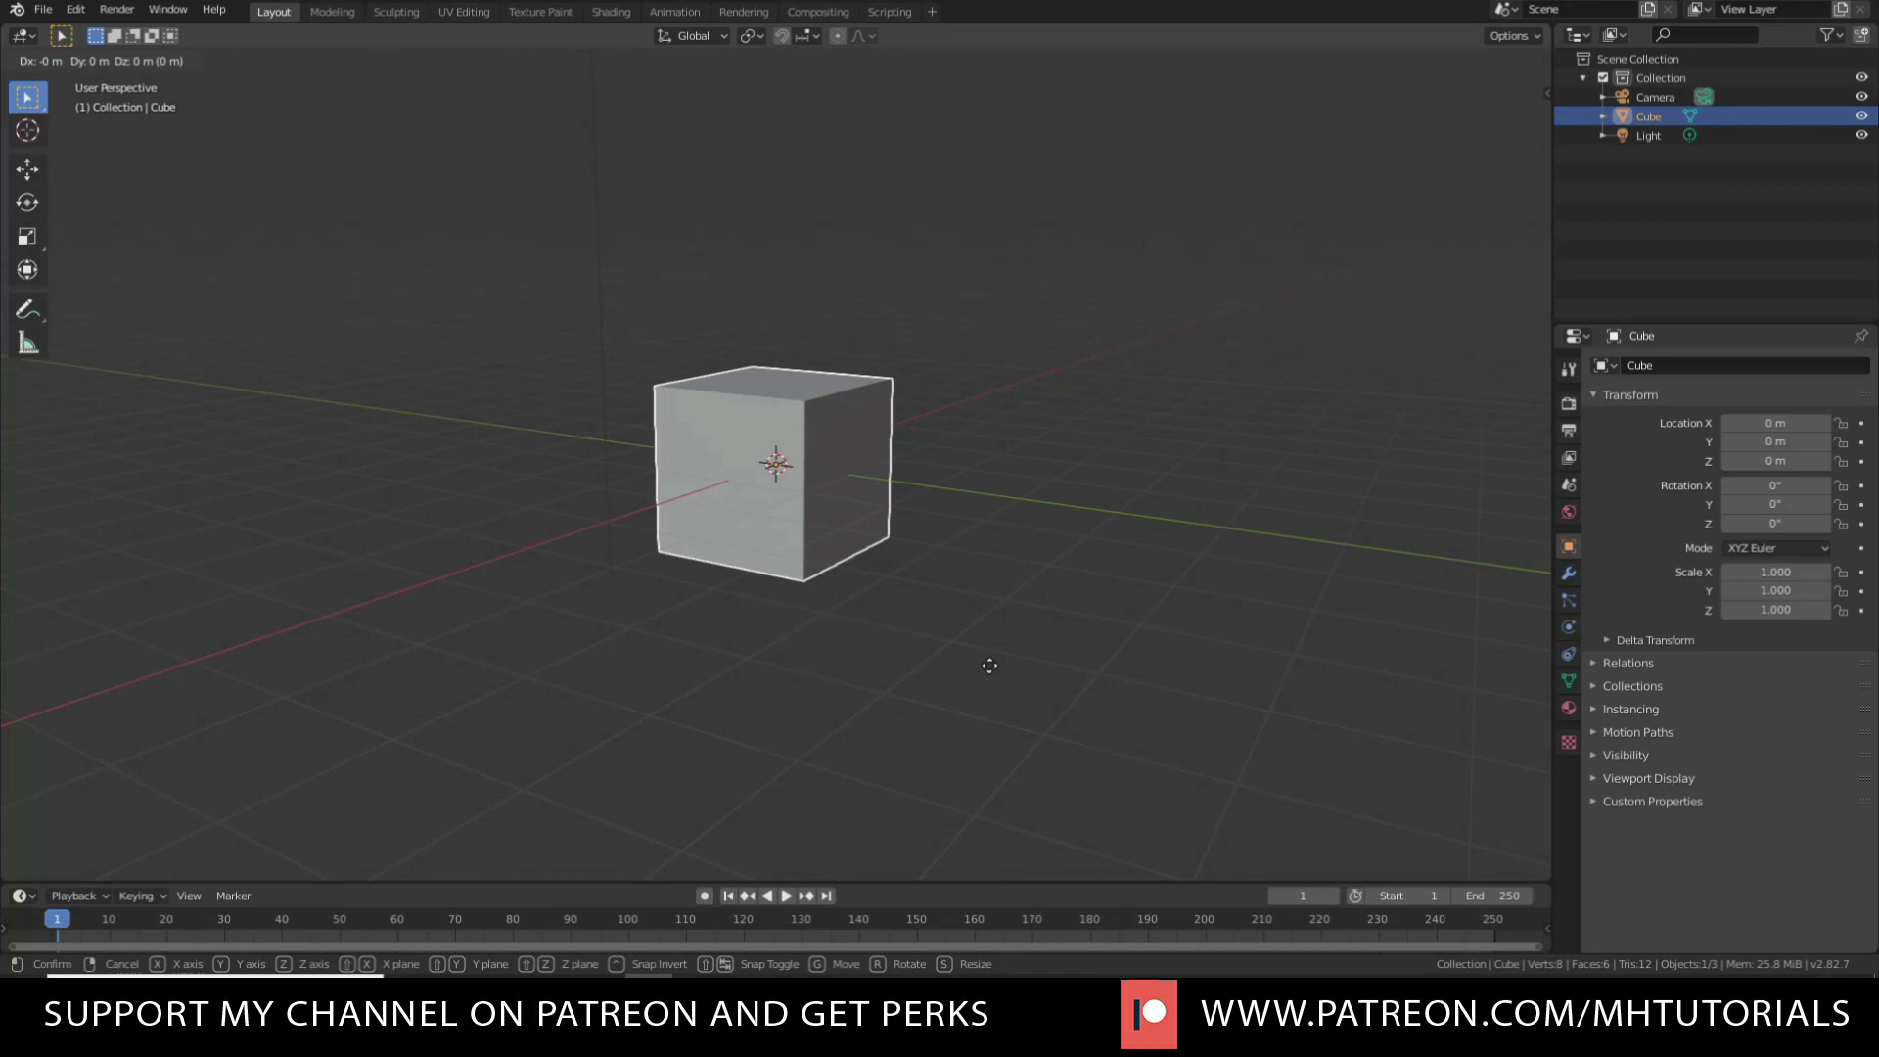
{"action": "key", "text": "x"}
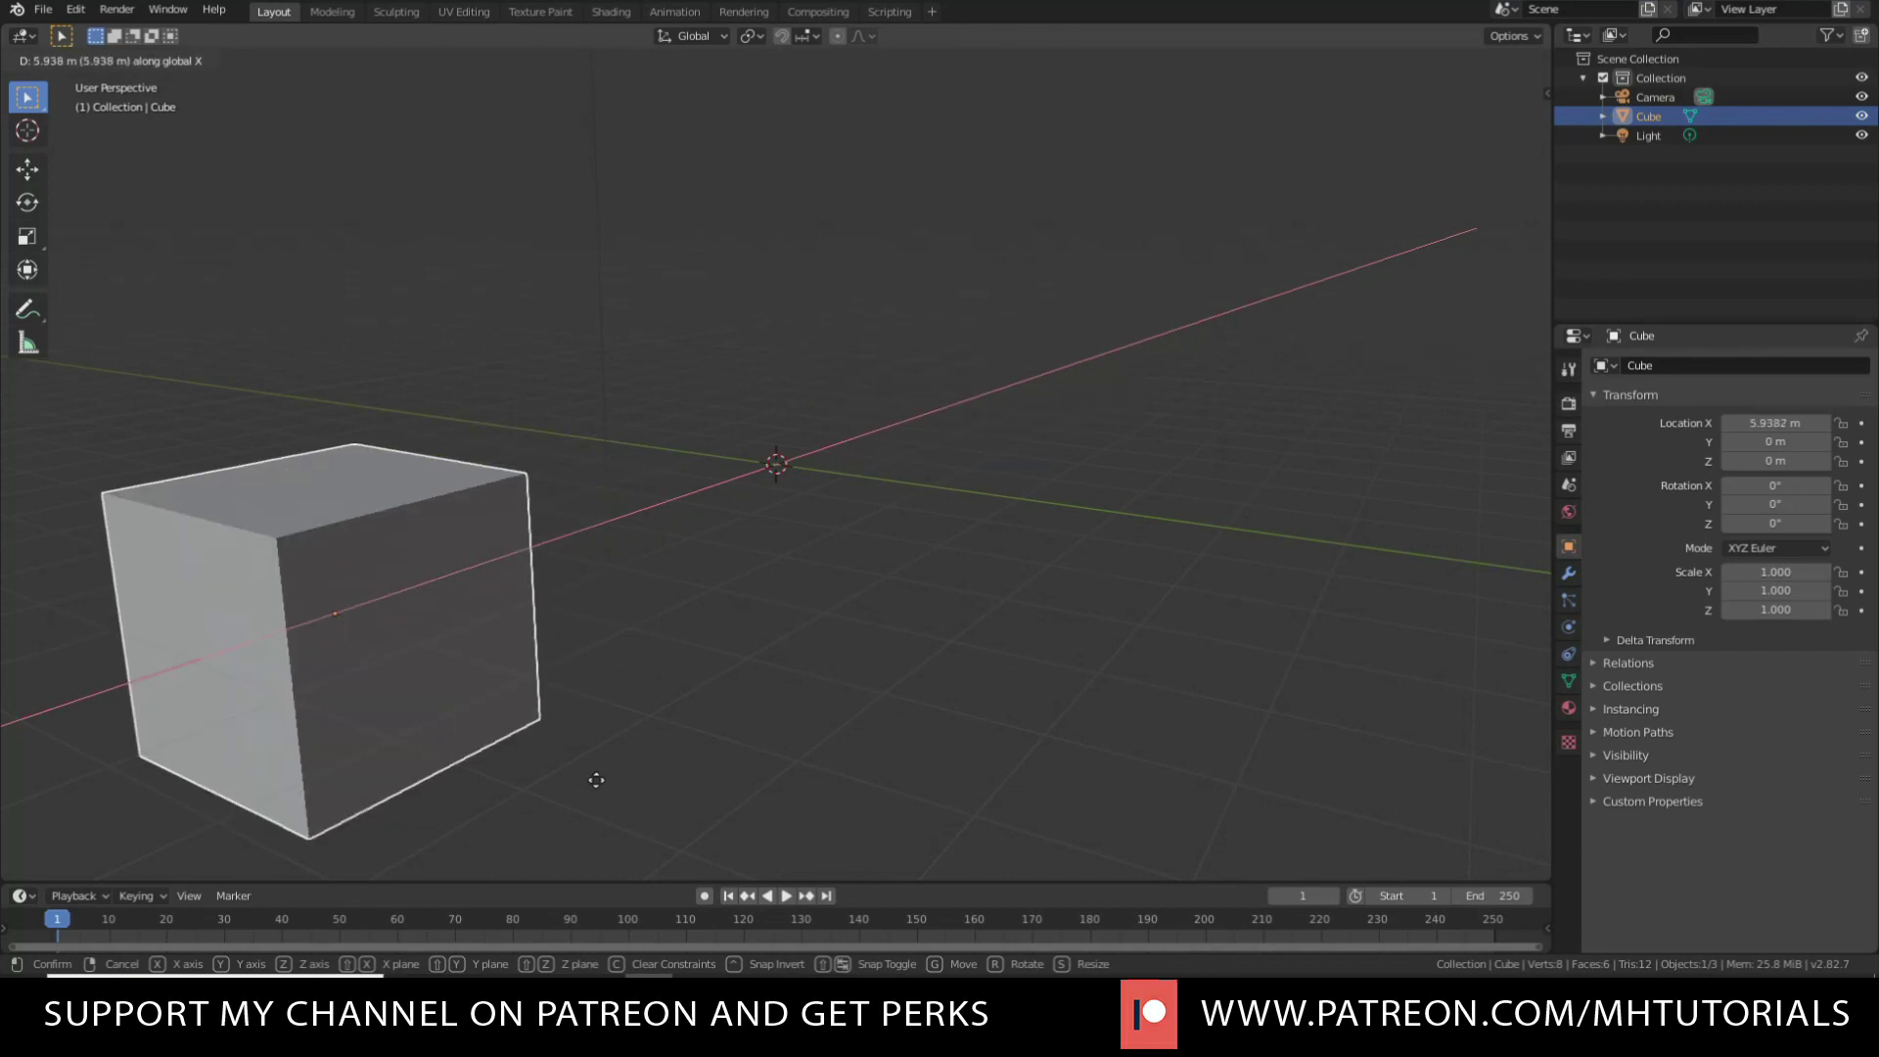
{"action": "left_click", "coordinate": [945, 646]}
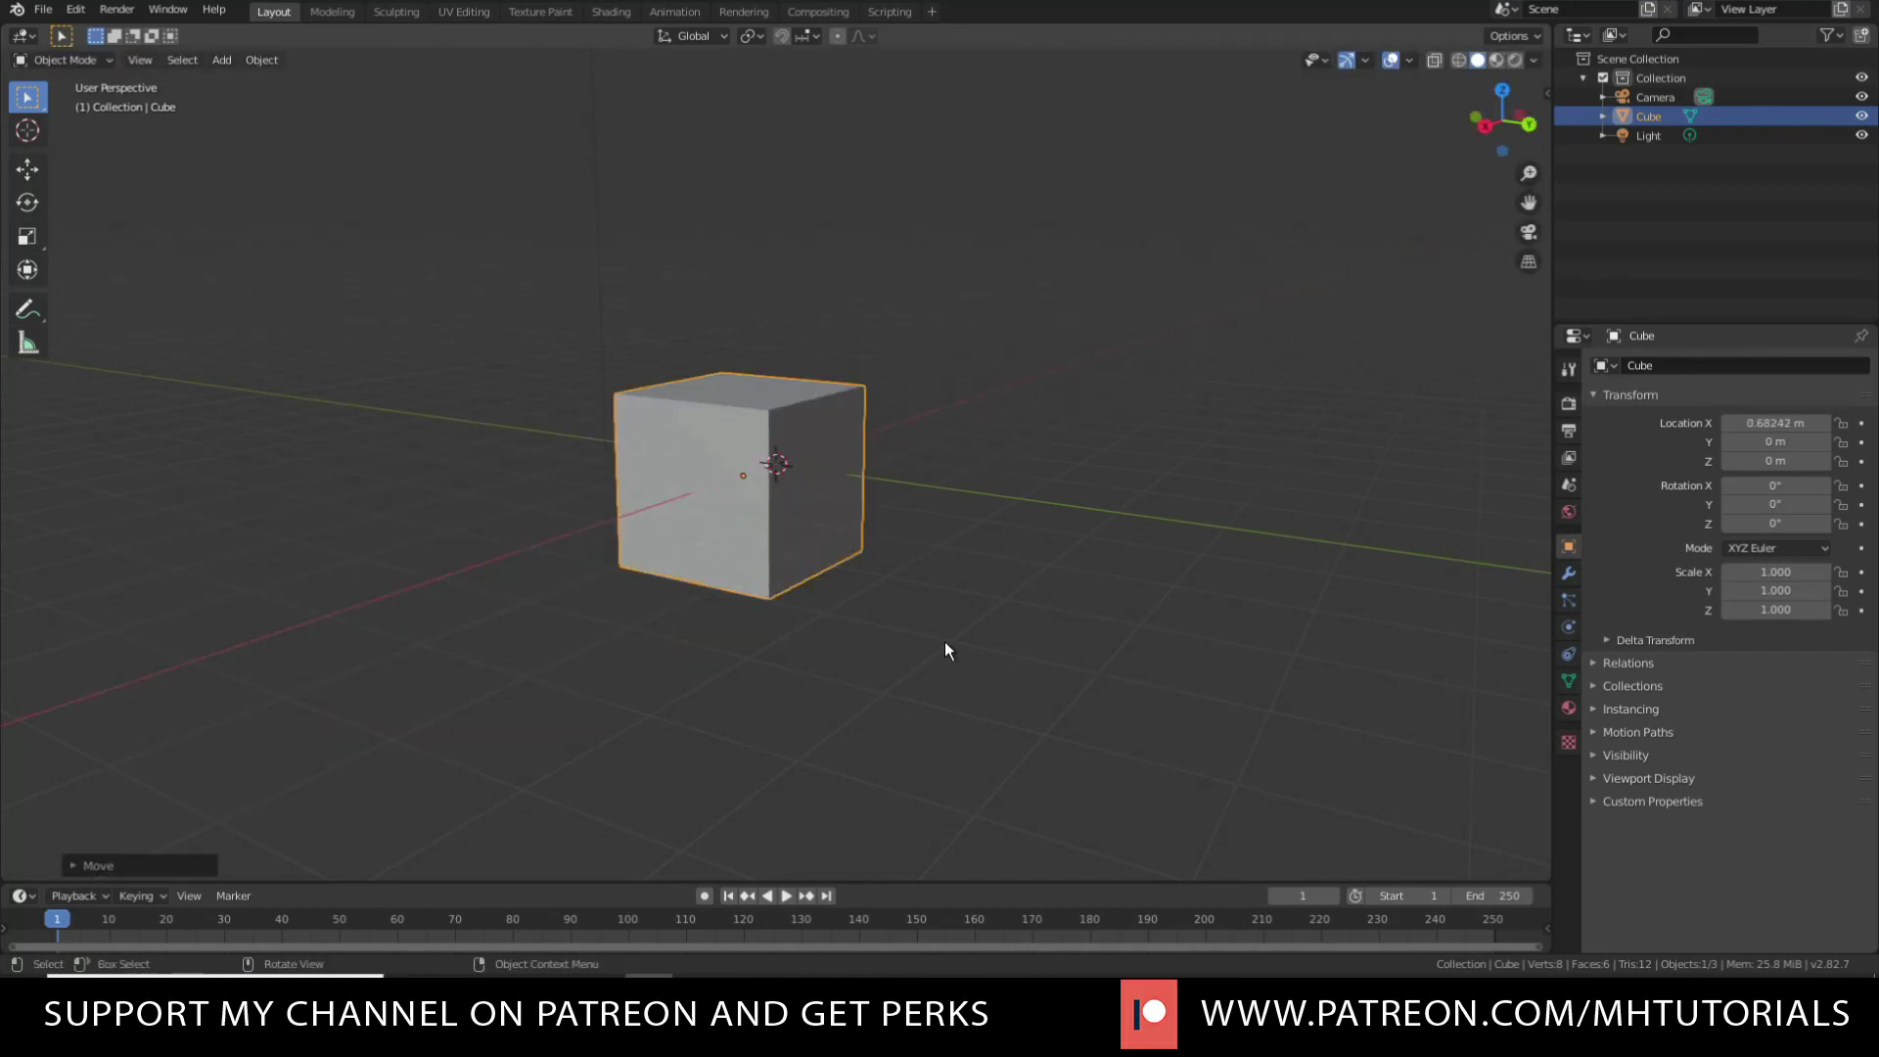
{"action": "key", "text": "ctrl+z"}
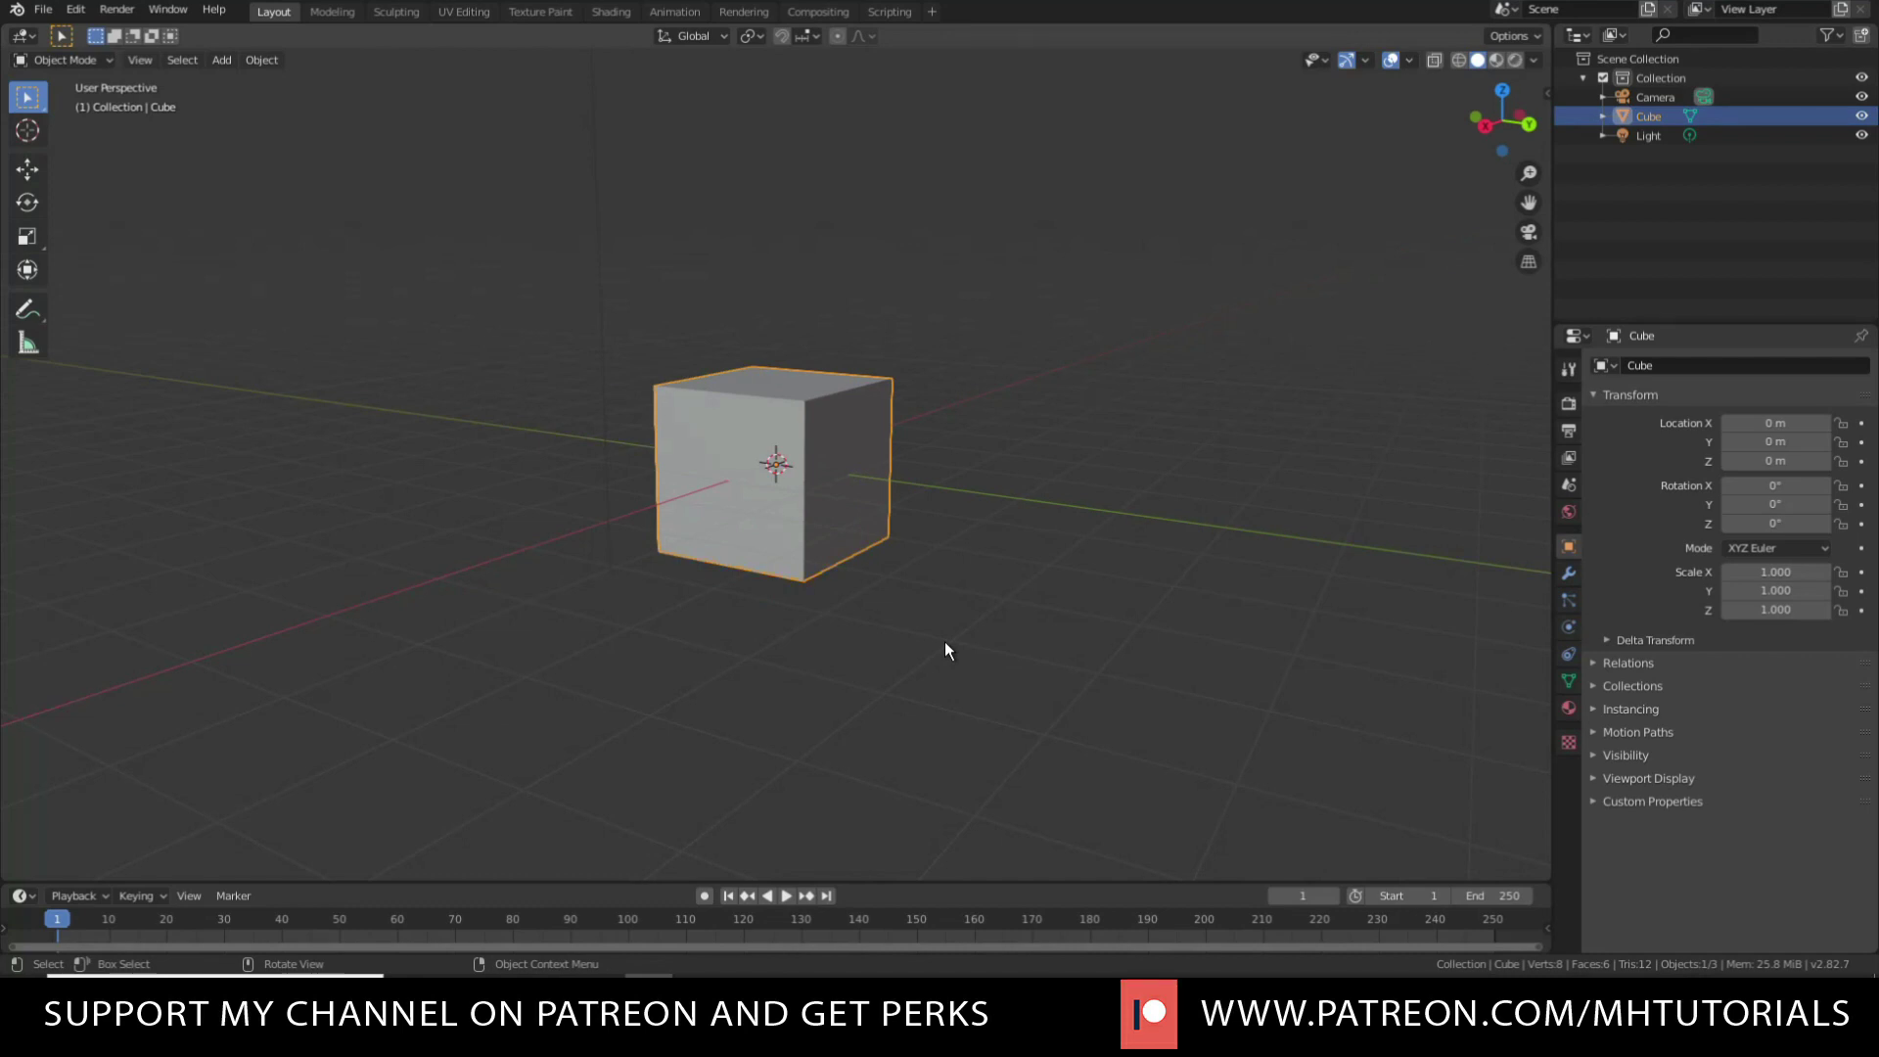
Move the cube about 1.25 m along the global Y axis and undo the move.
{"action": "key", "text": "g"}
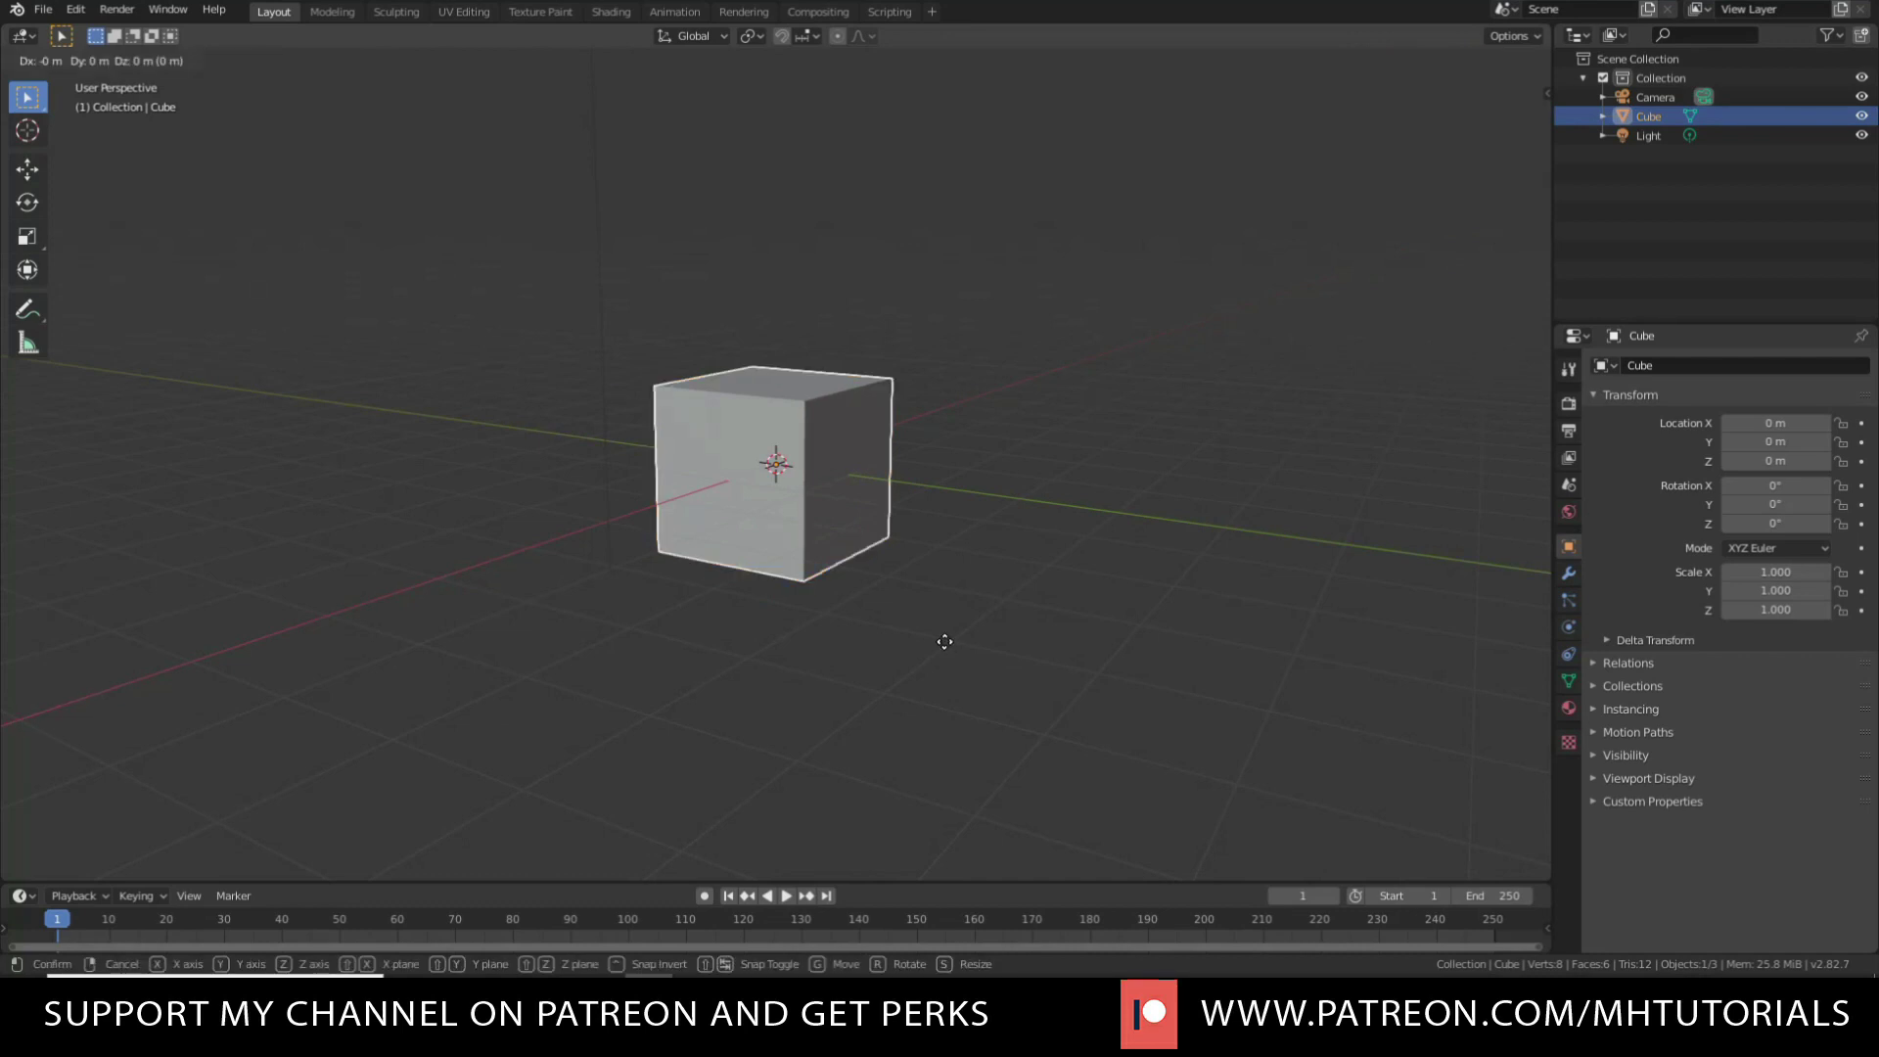
{"action": "key", "text": "y"}
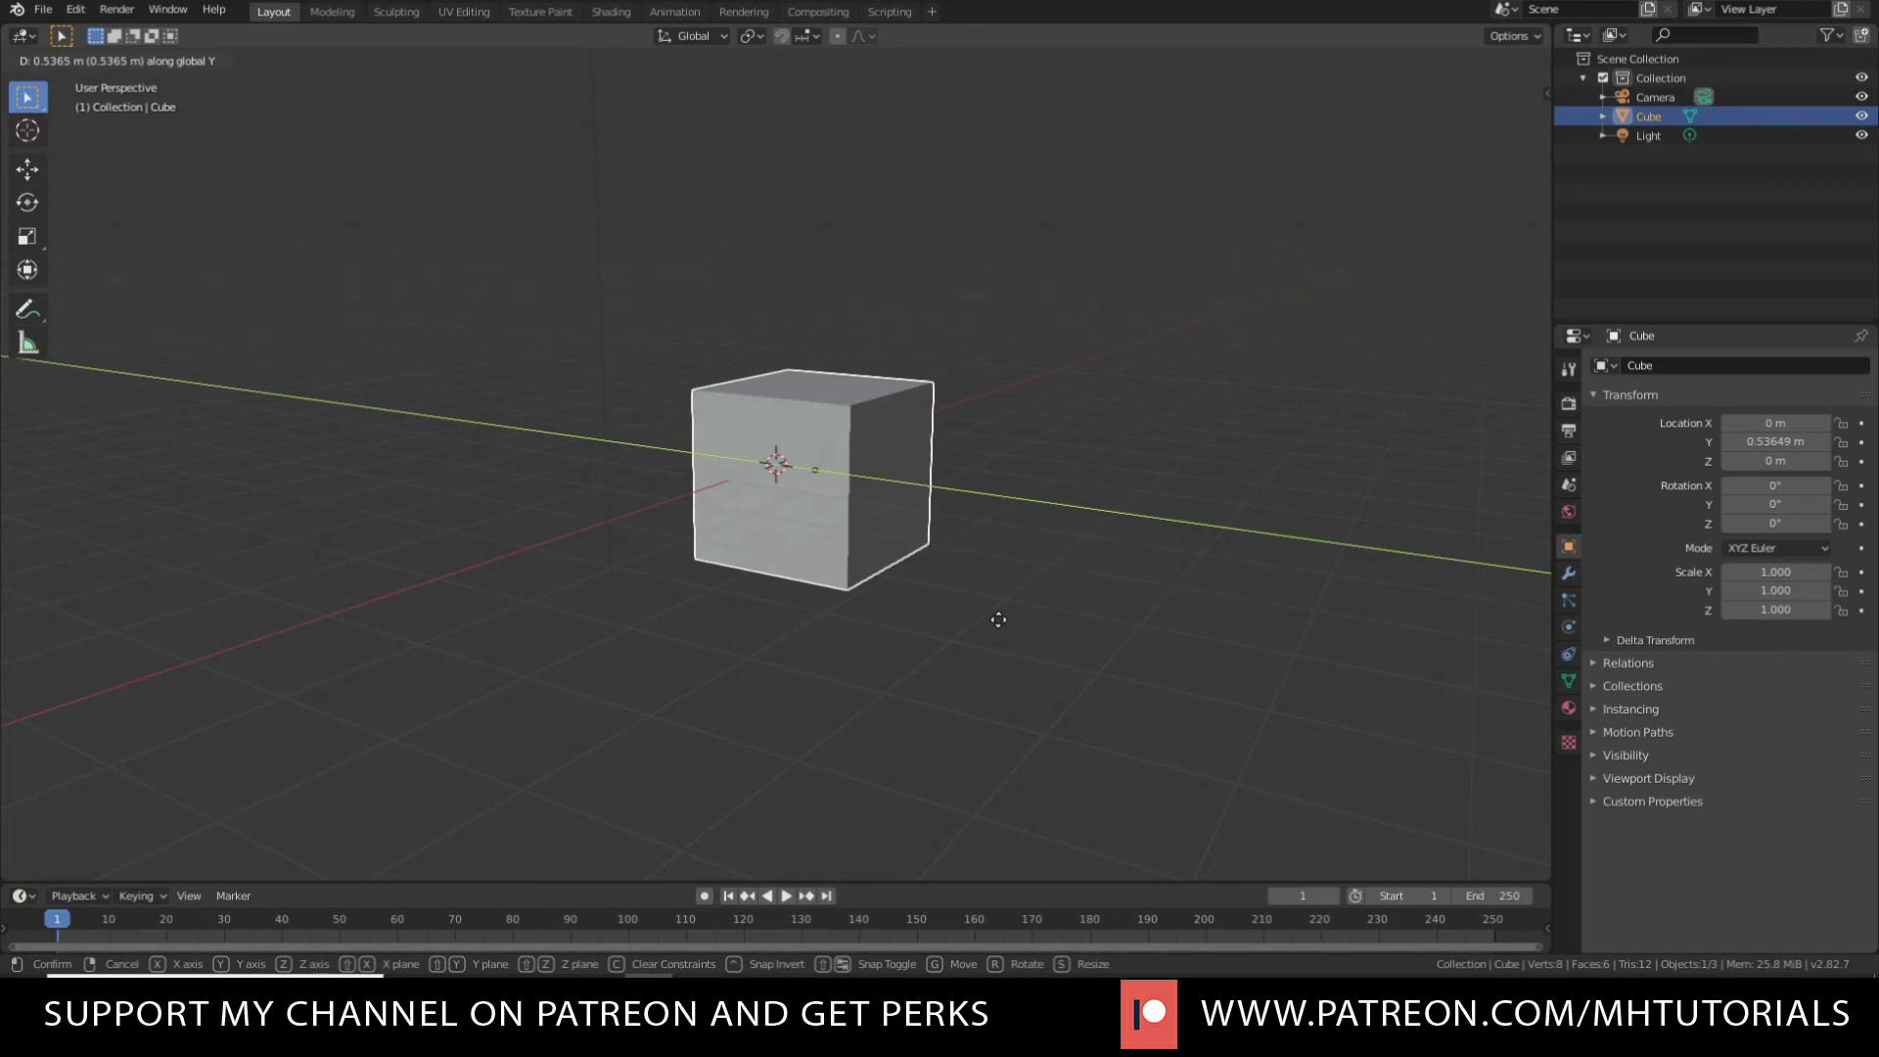
{"action": "left_click", "coordinate": [1043, 638]}
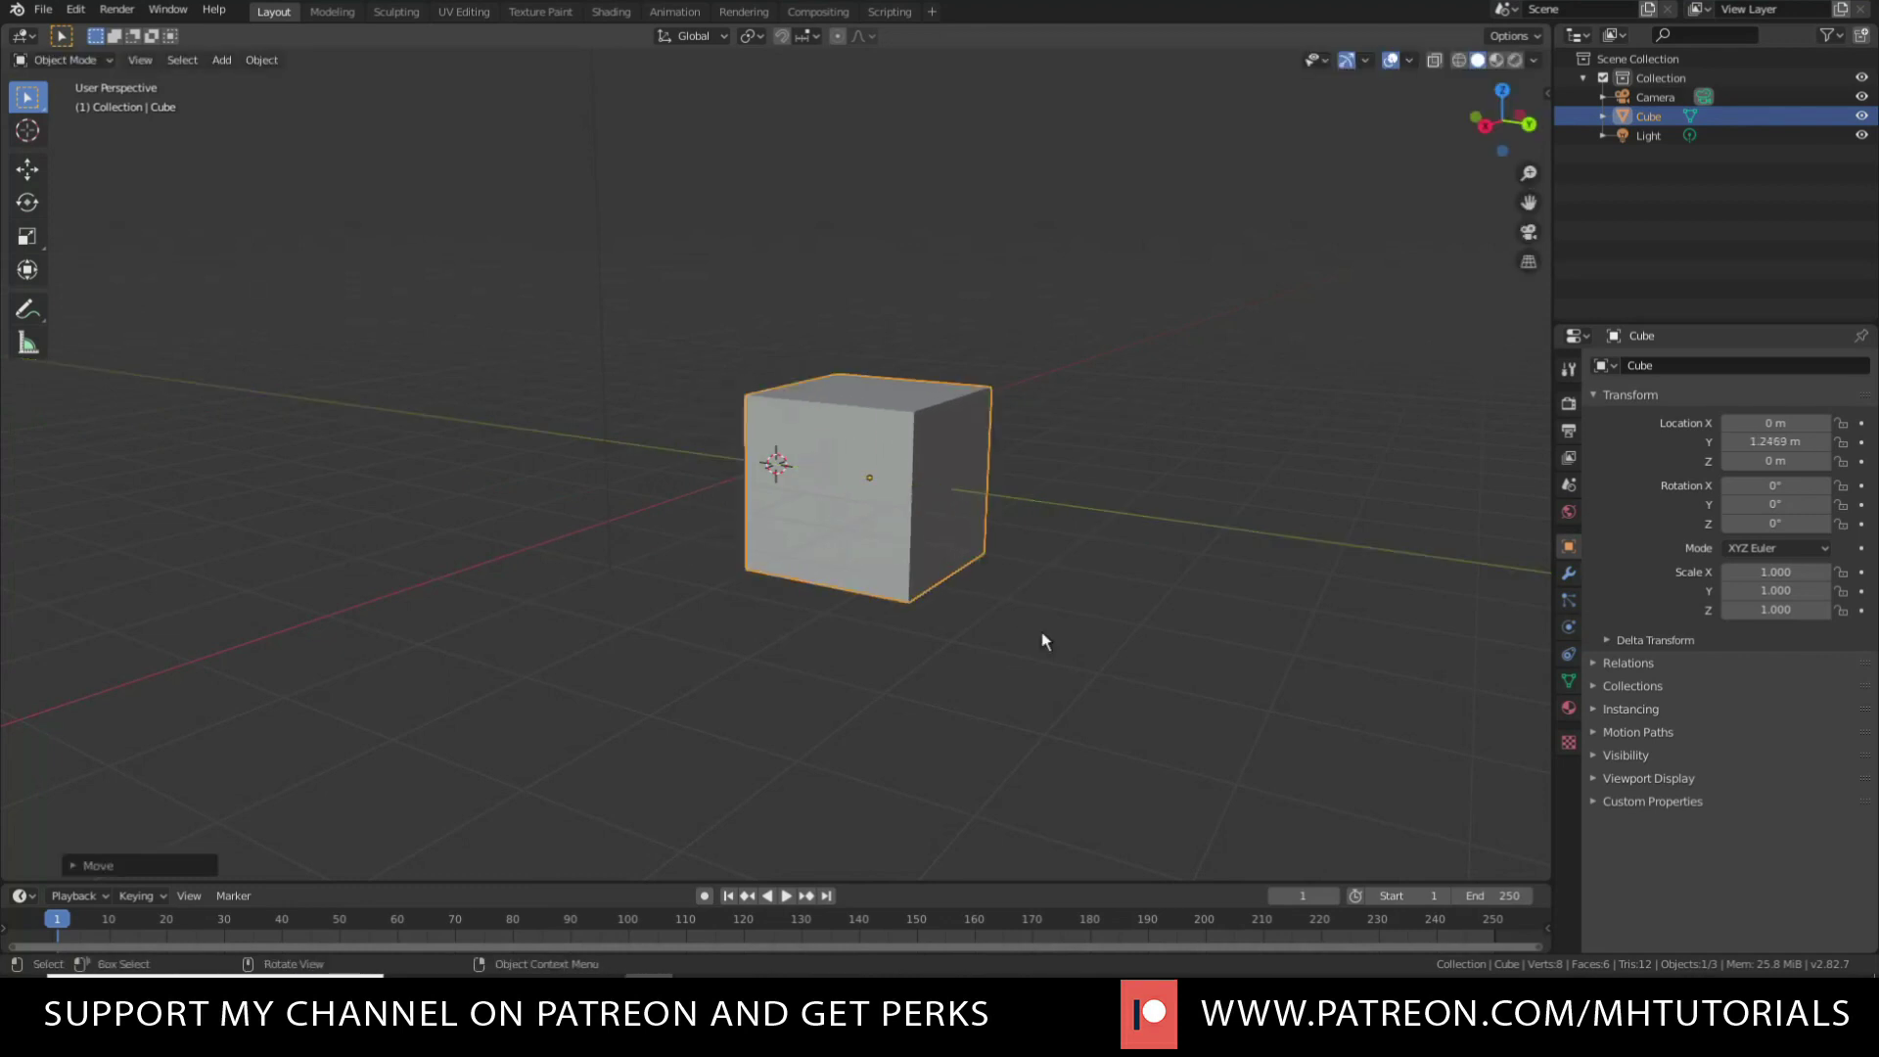
{"action": "key", "text": "ctrl+z"}
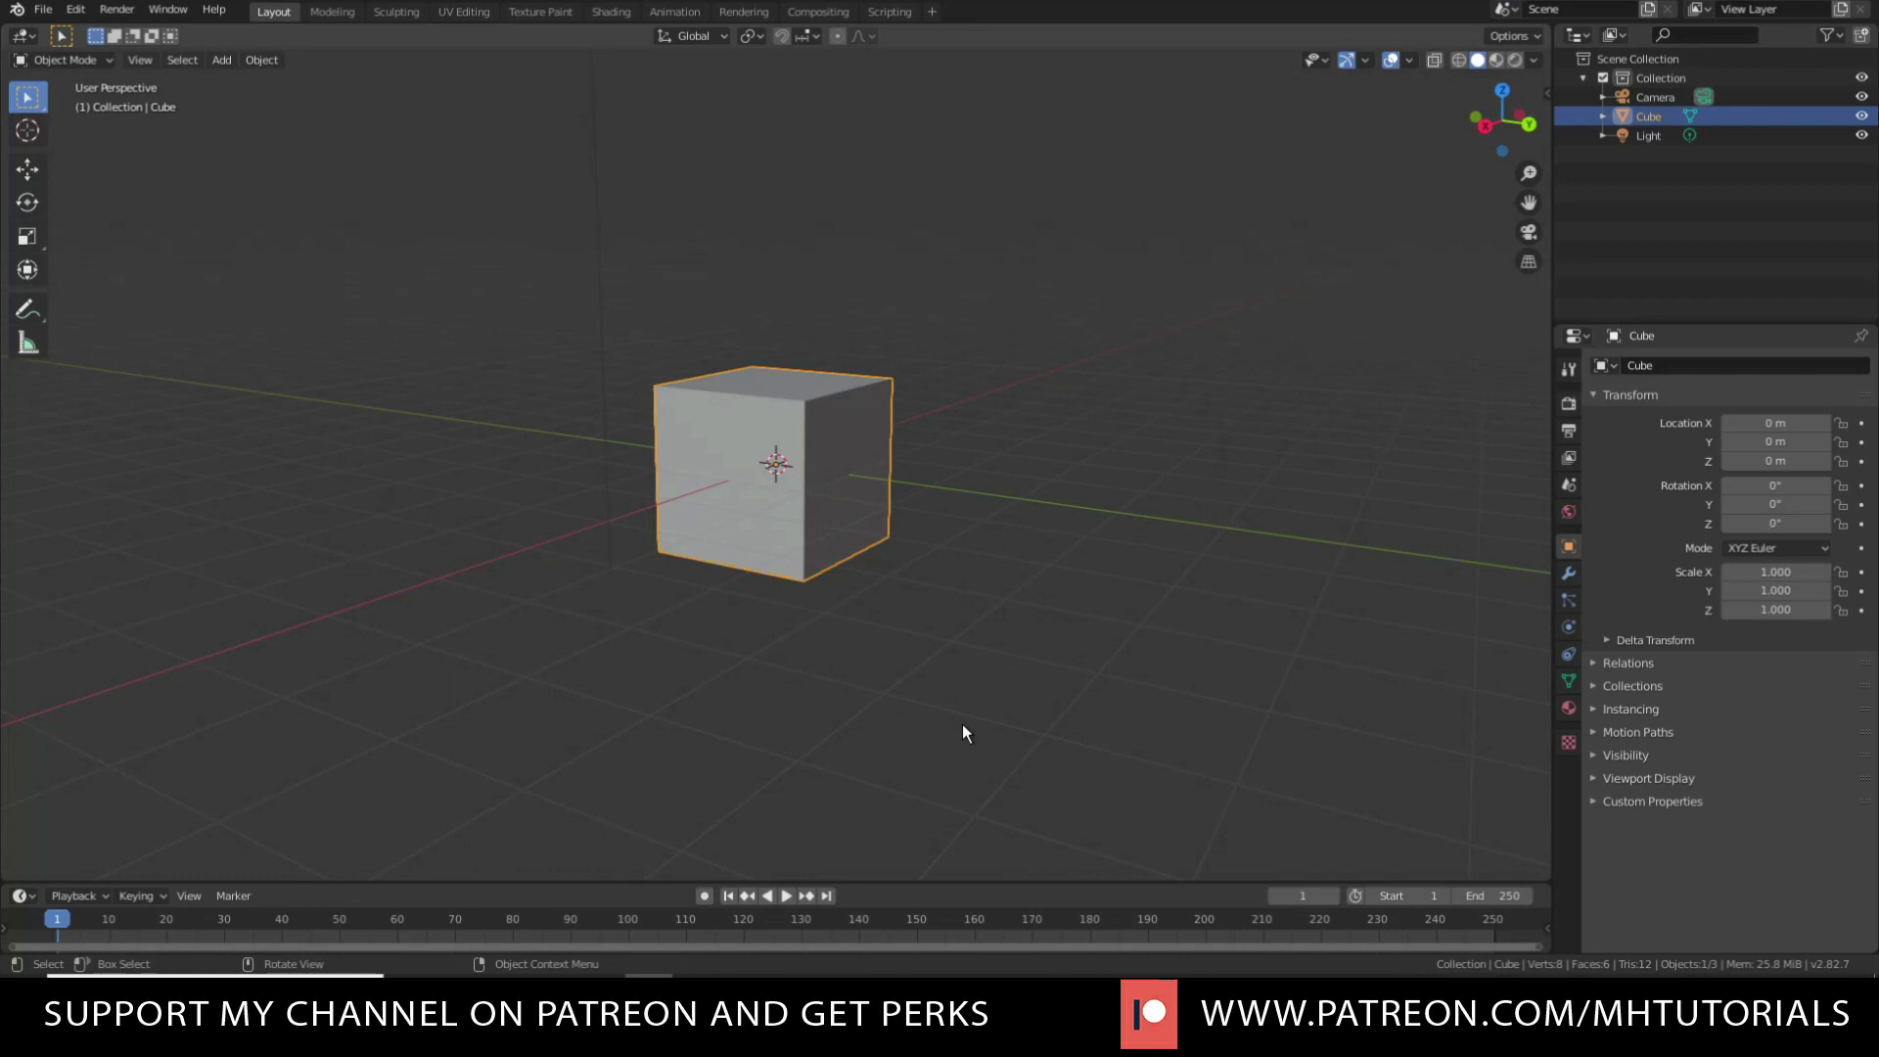
Rotate the cube freely in the view and clear its rotation.
{"action": "key", "text": "r"}
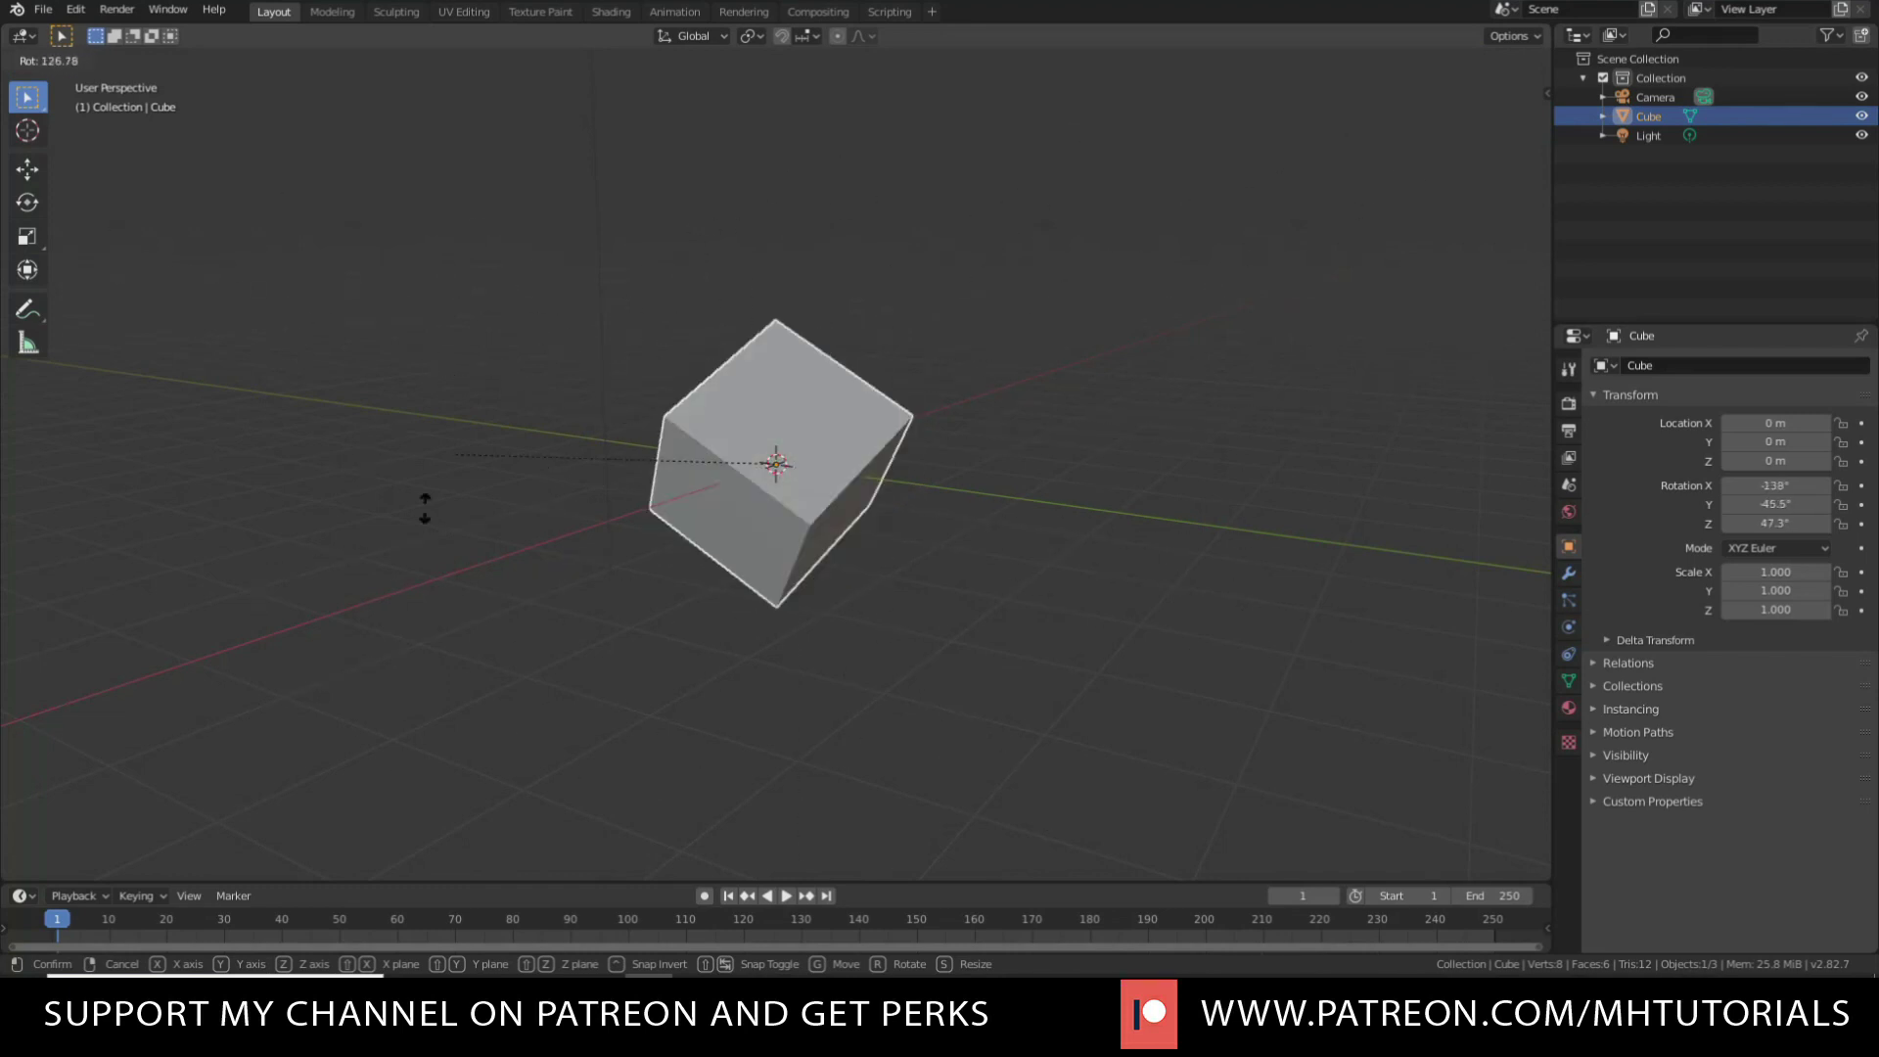
{"action": "left_click", "coordinate": [1082, 641]}
{"action": "key", "text": "alt+r"}
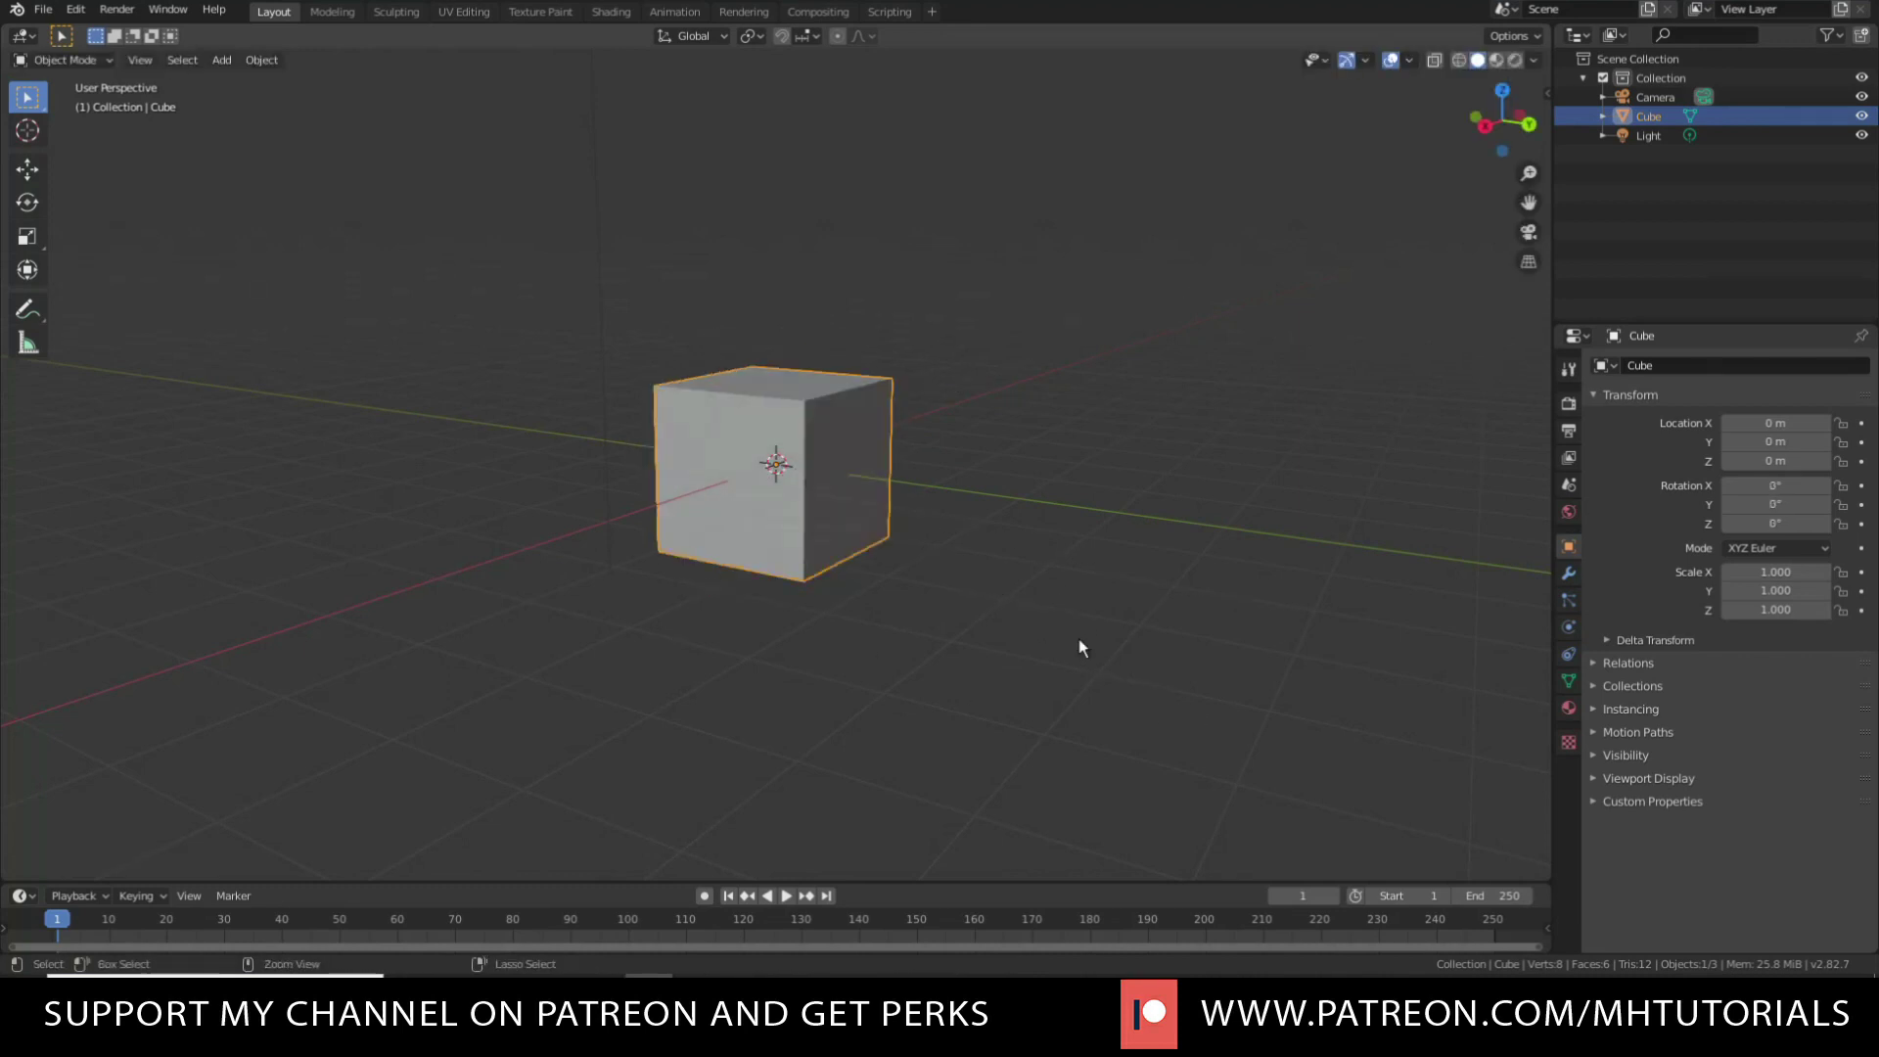
Rotate the cube around its axes with the Rotate tool's gizmo to about X -3.3°, Y -17.3°, Z 9.8°, and undo the rotations.
{"action": "left_click", "coordinate": [31, 206]}
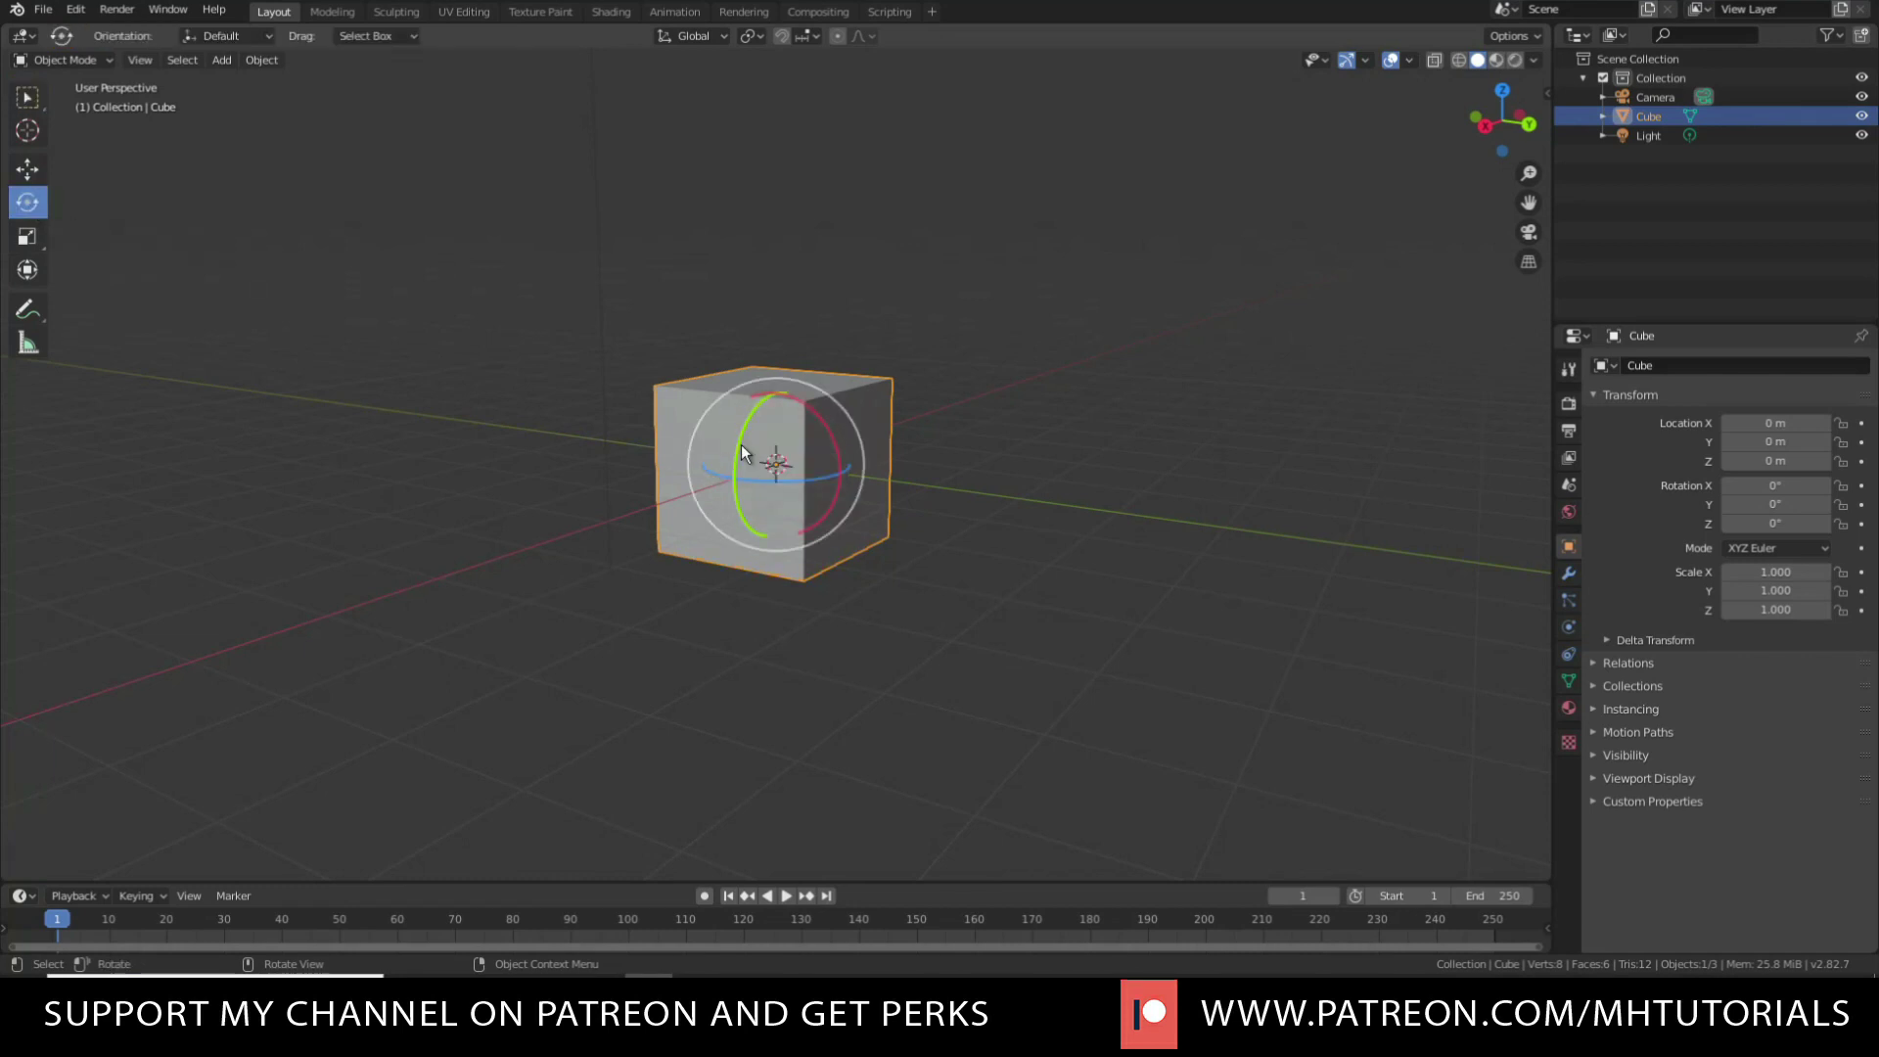
{"action": "left_click_drag", "start_coordinate": [742, 452], "coordinate": [850, 454]}
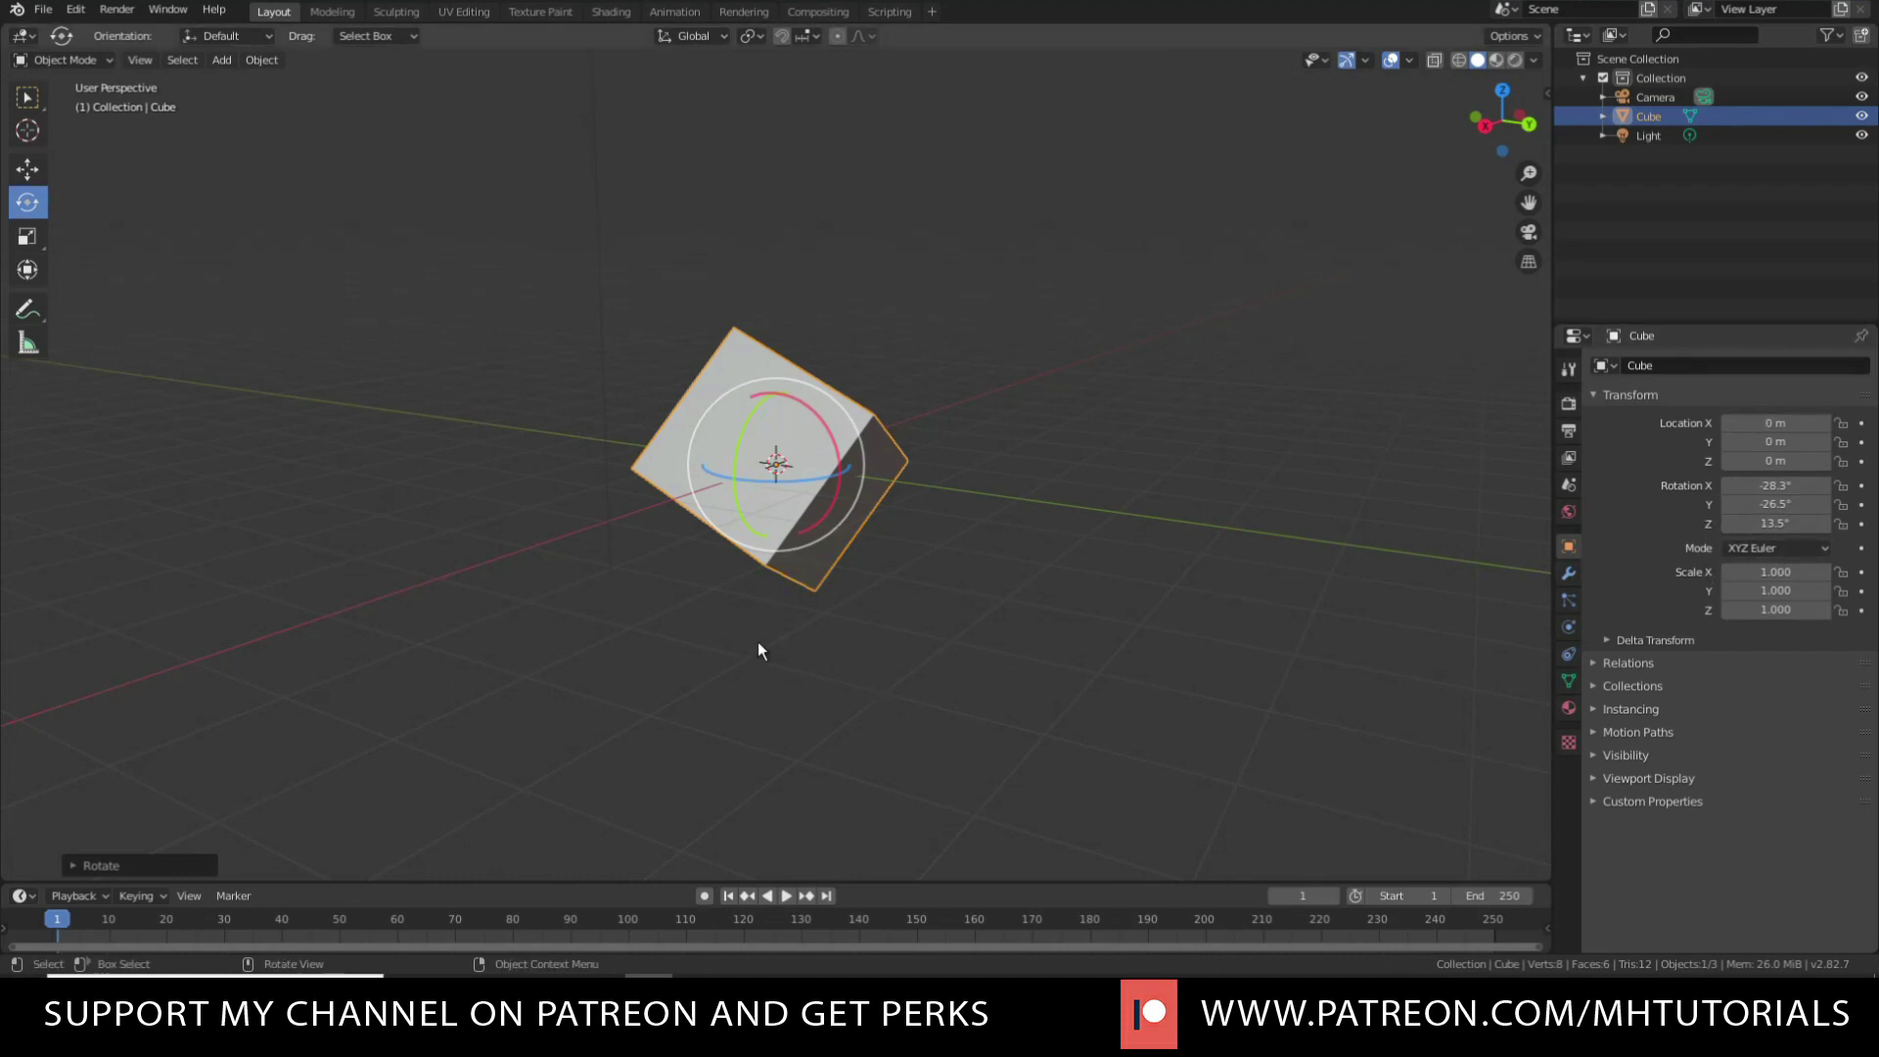
{"action": "left_click_drag", "start_coordinate": [840, 529], "coordinate": [871, 489]}
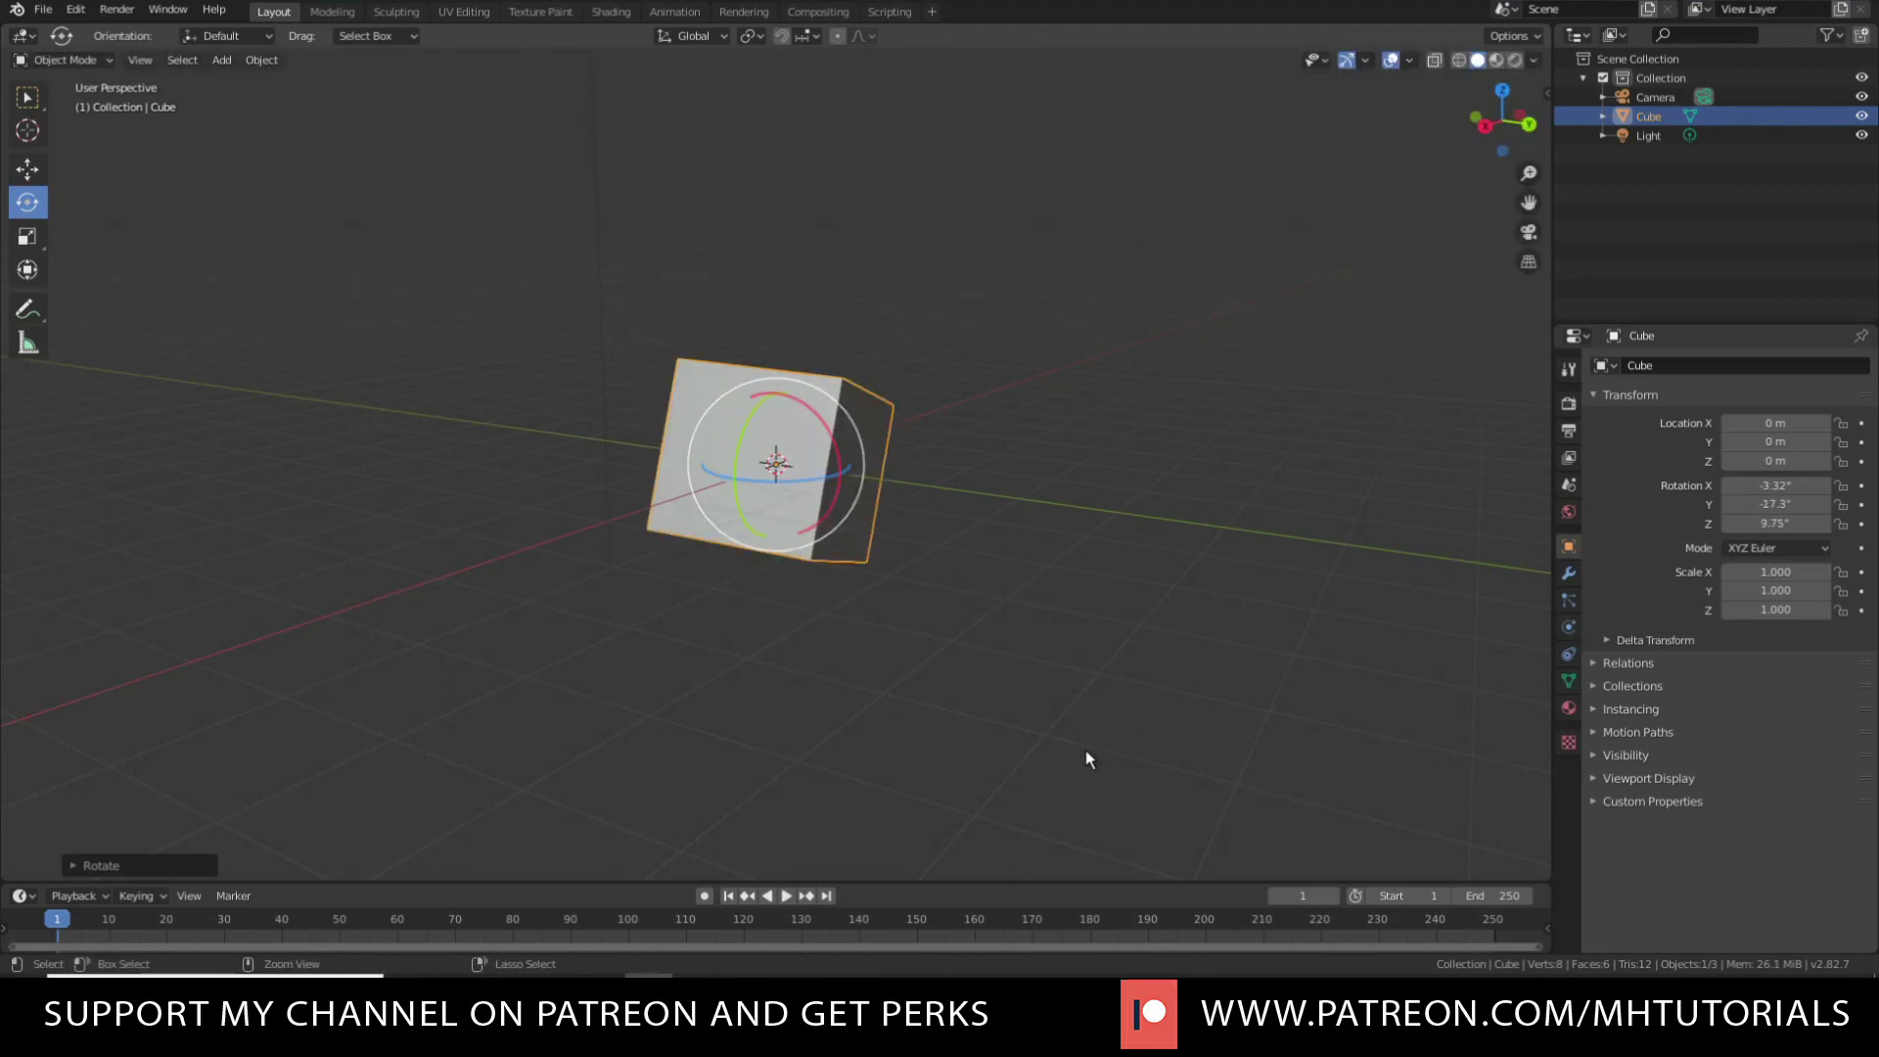
{"action": "key", "text": "ctrl+z"}
{"action": "key", "text": "ctrl+z"}
{"action": "key", "text": "ctrl+z"}
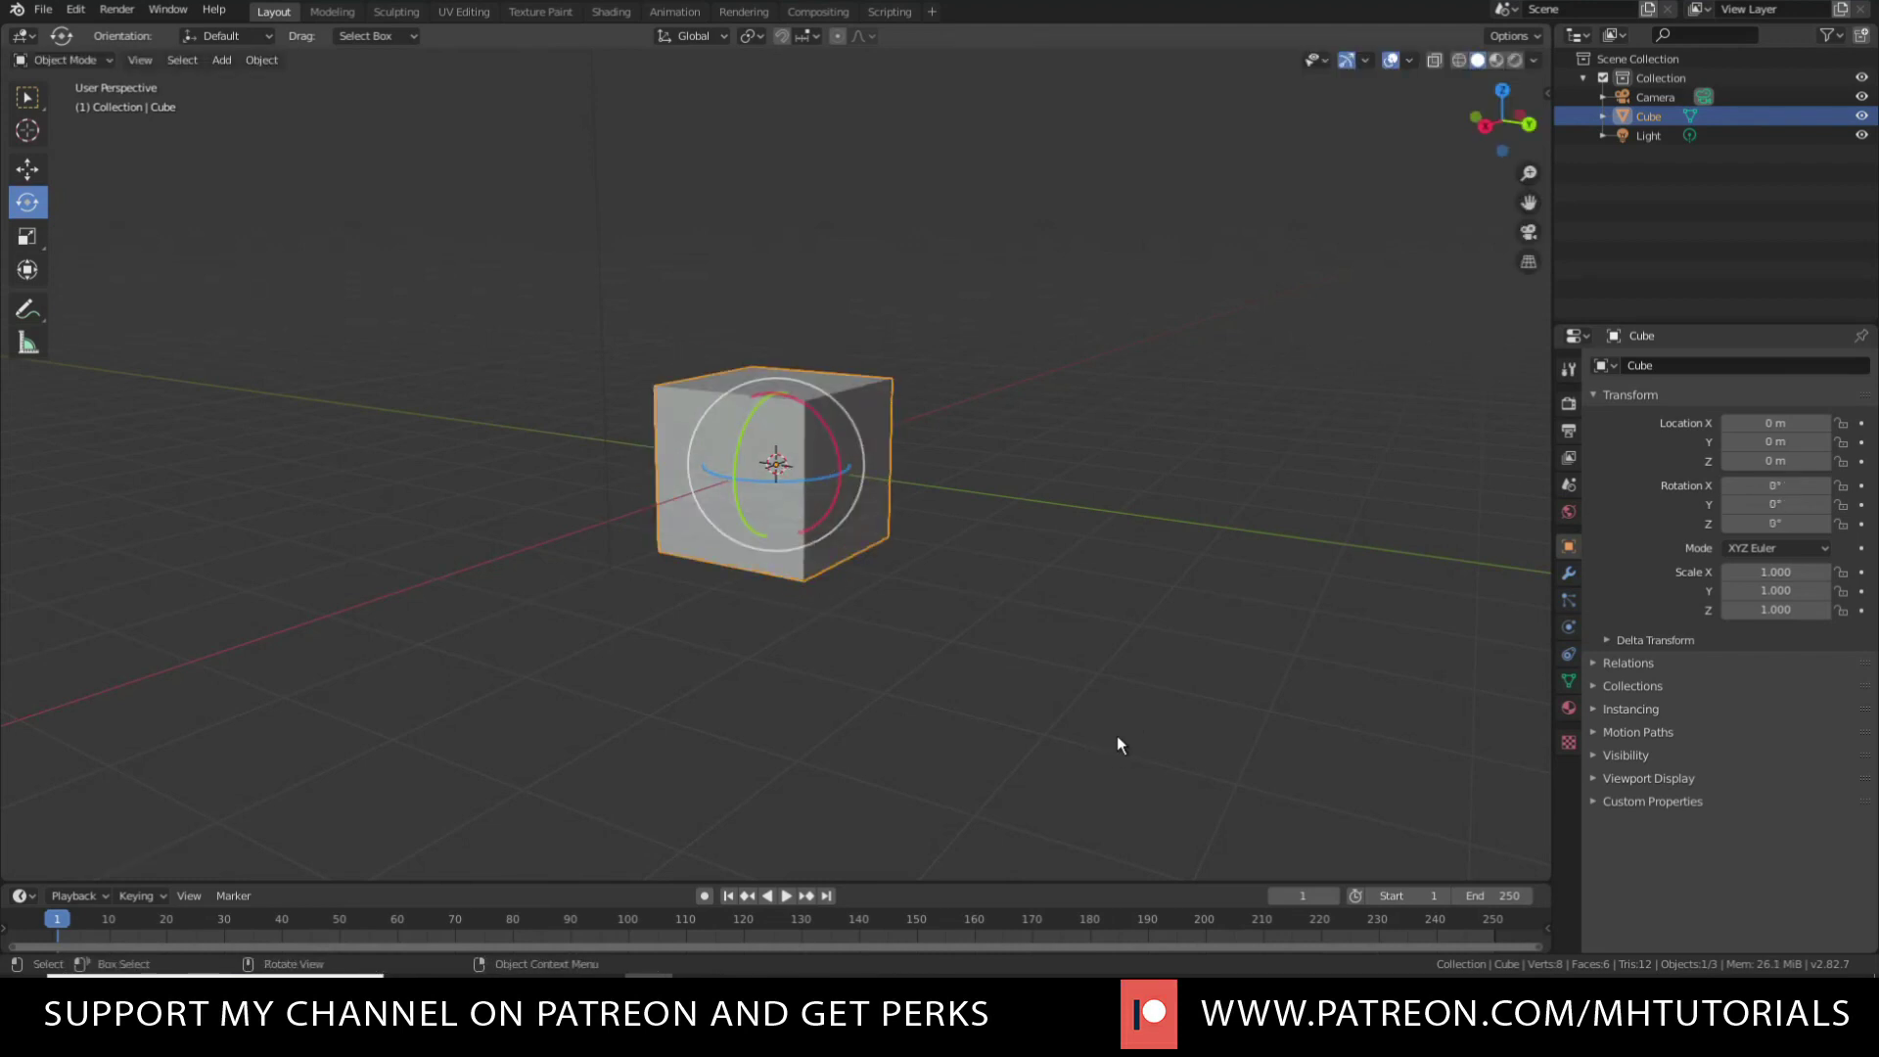
Reselect the cube, scale it uniformly to about 1.61, and undo the scaling.
{"action": "left_click", "coordinate": [1006, 603]}
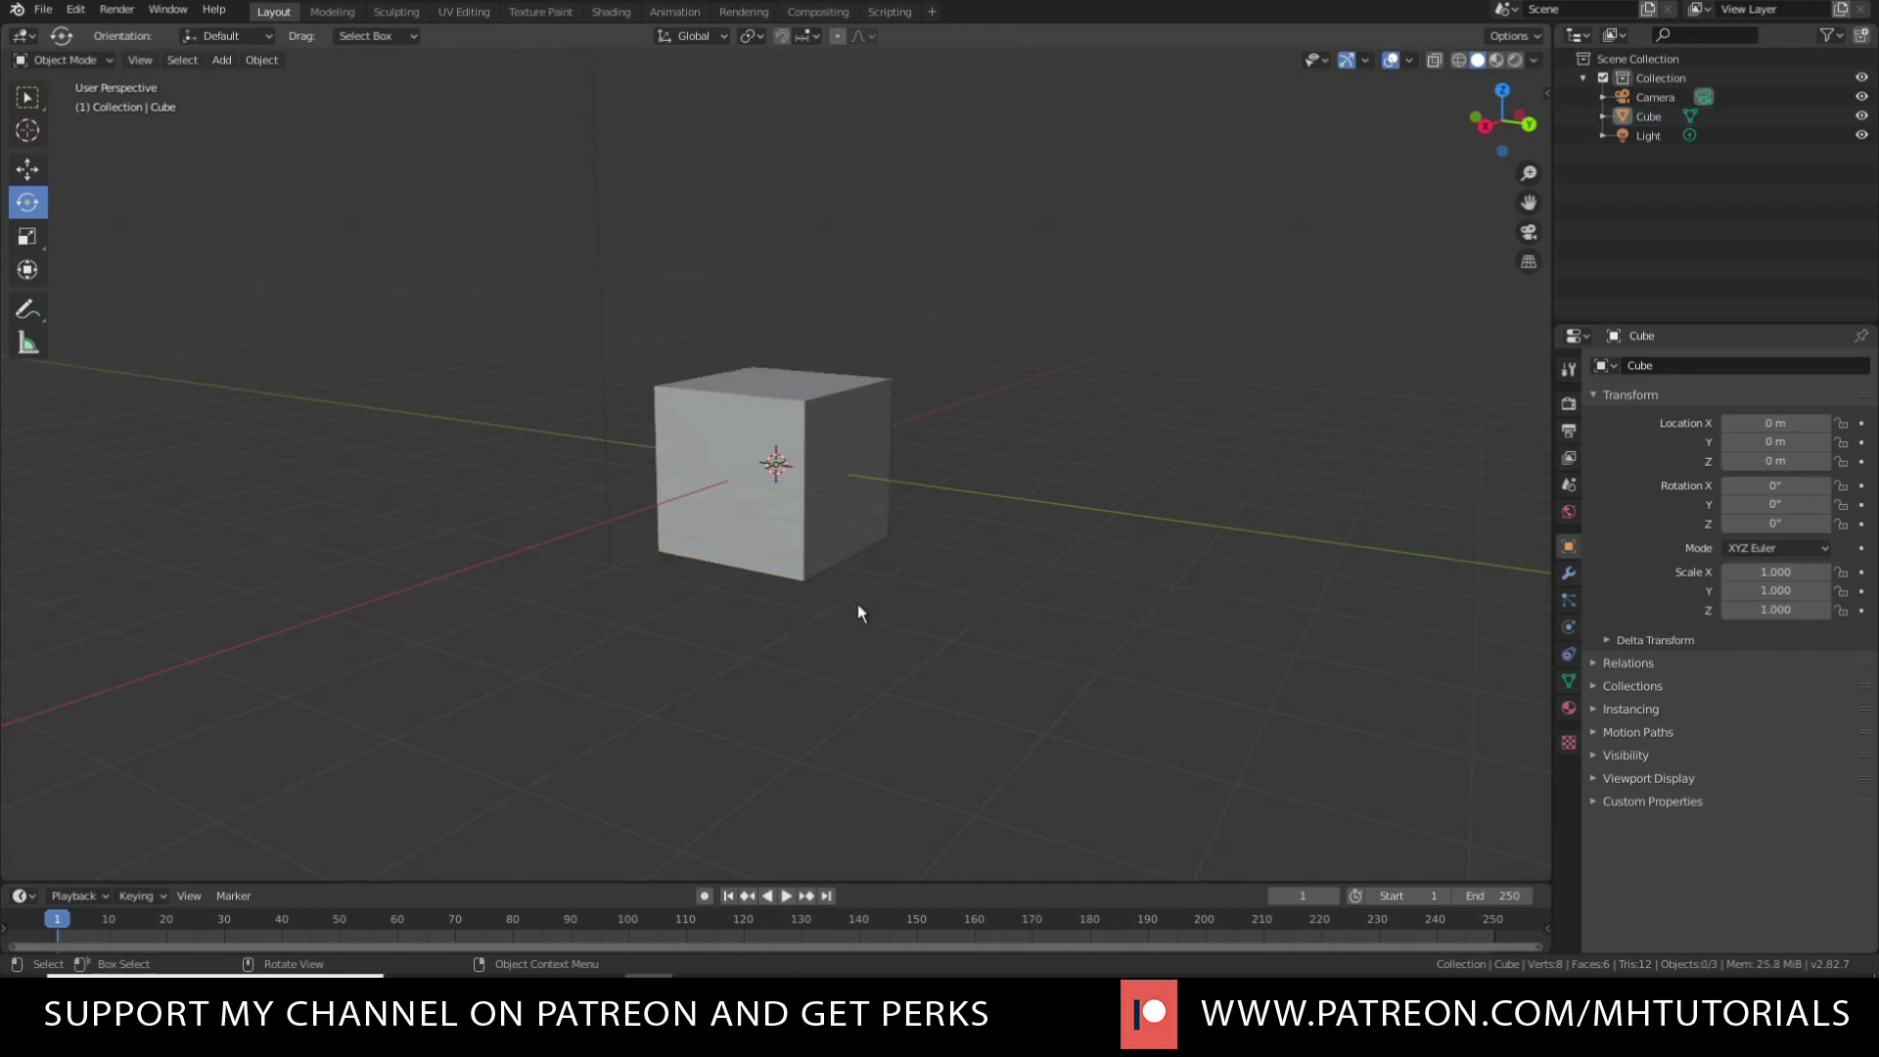
{"action": "left_click", "coordinate": [812, 403]}
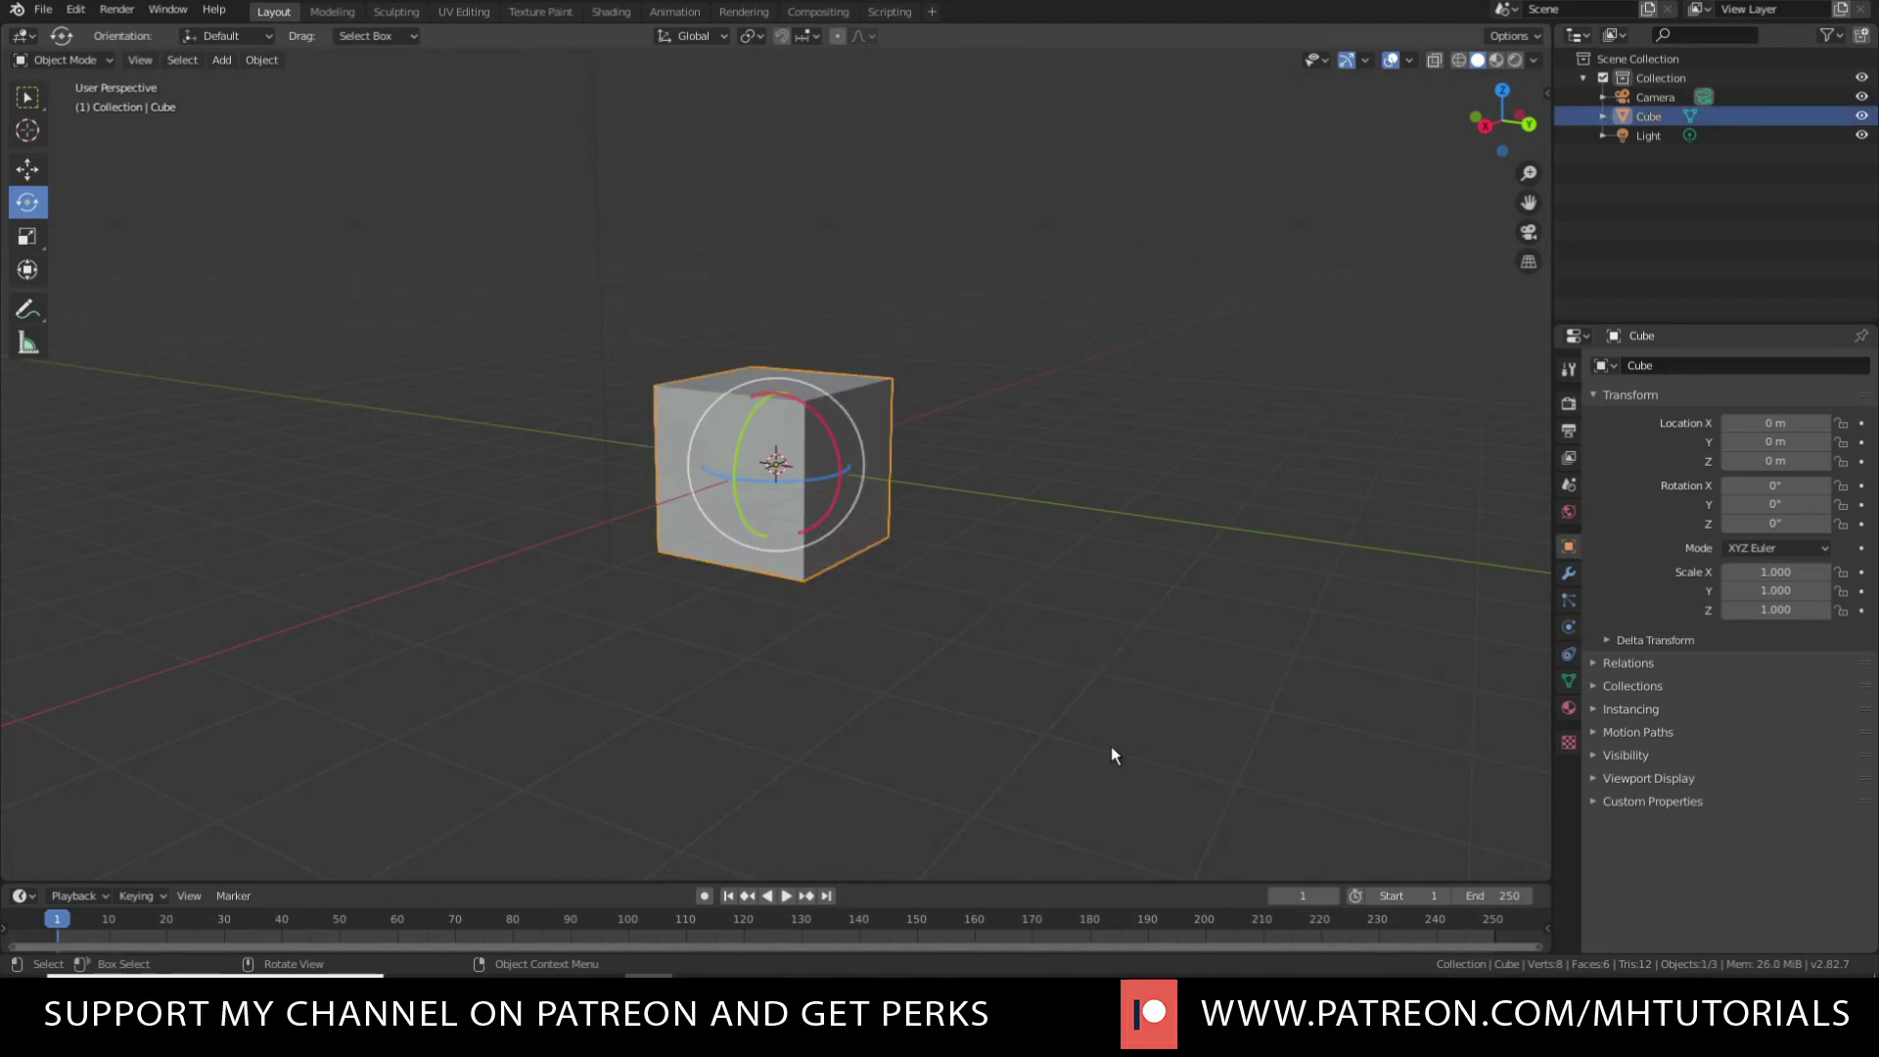
{"action": "key", "text": "s"}
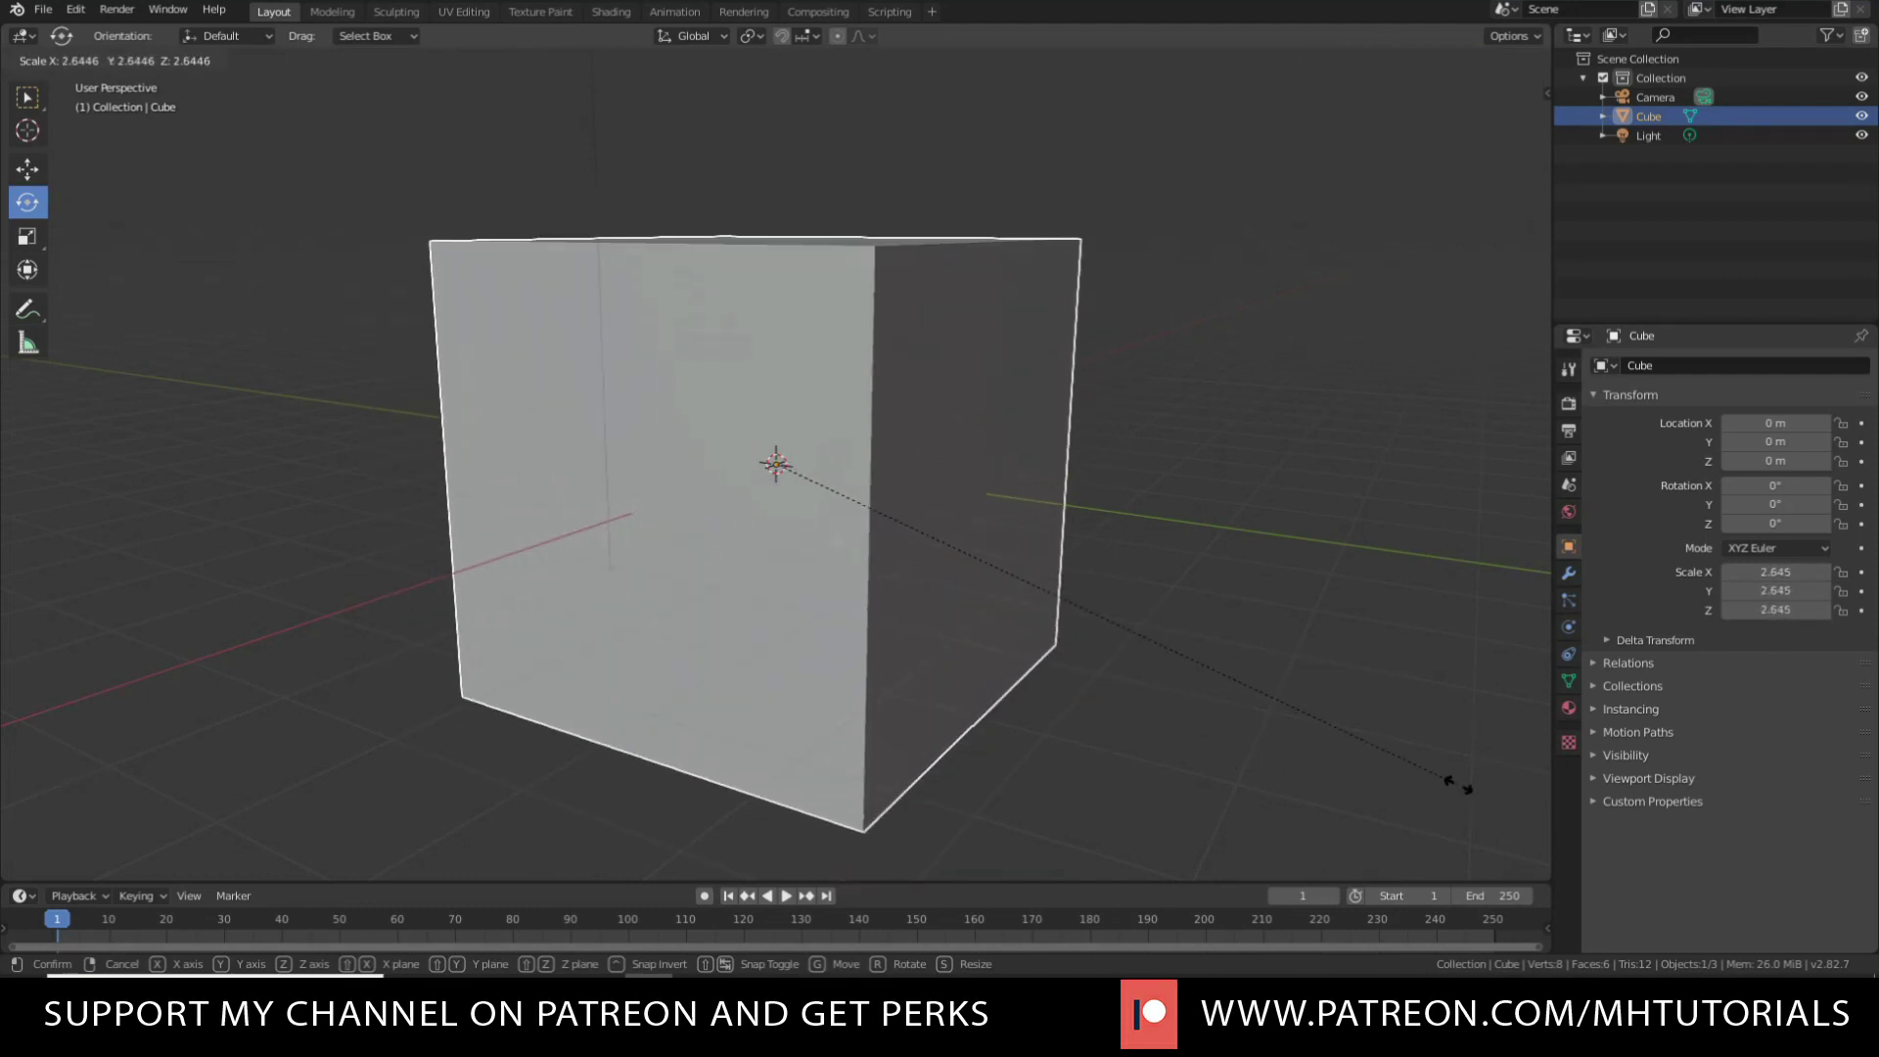
{"action": "left_click", "coordinate": [1178, 697]}
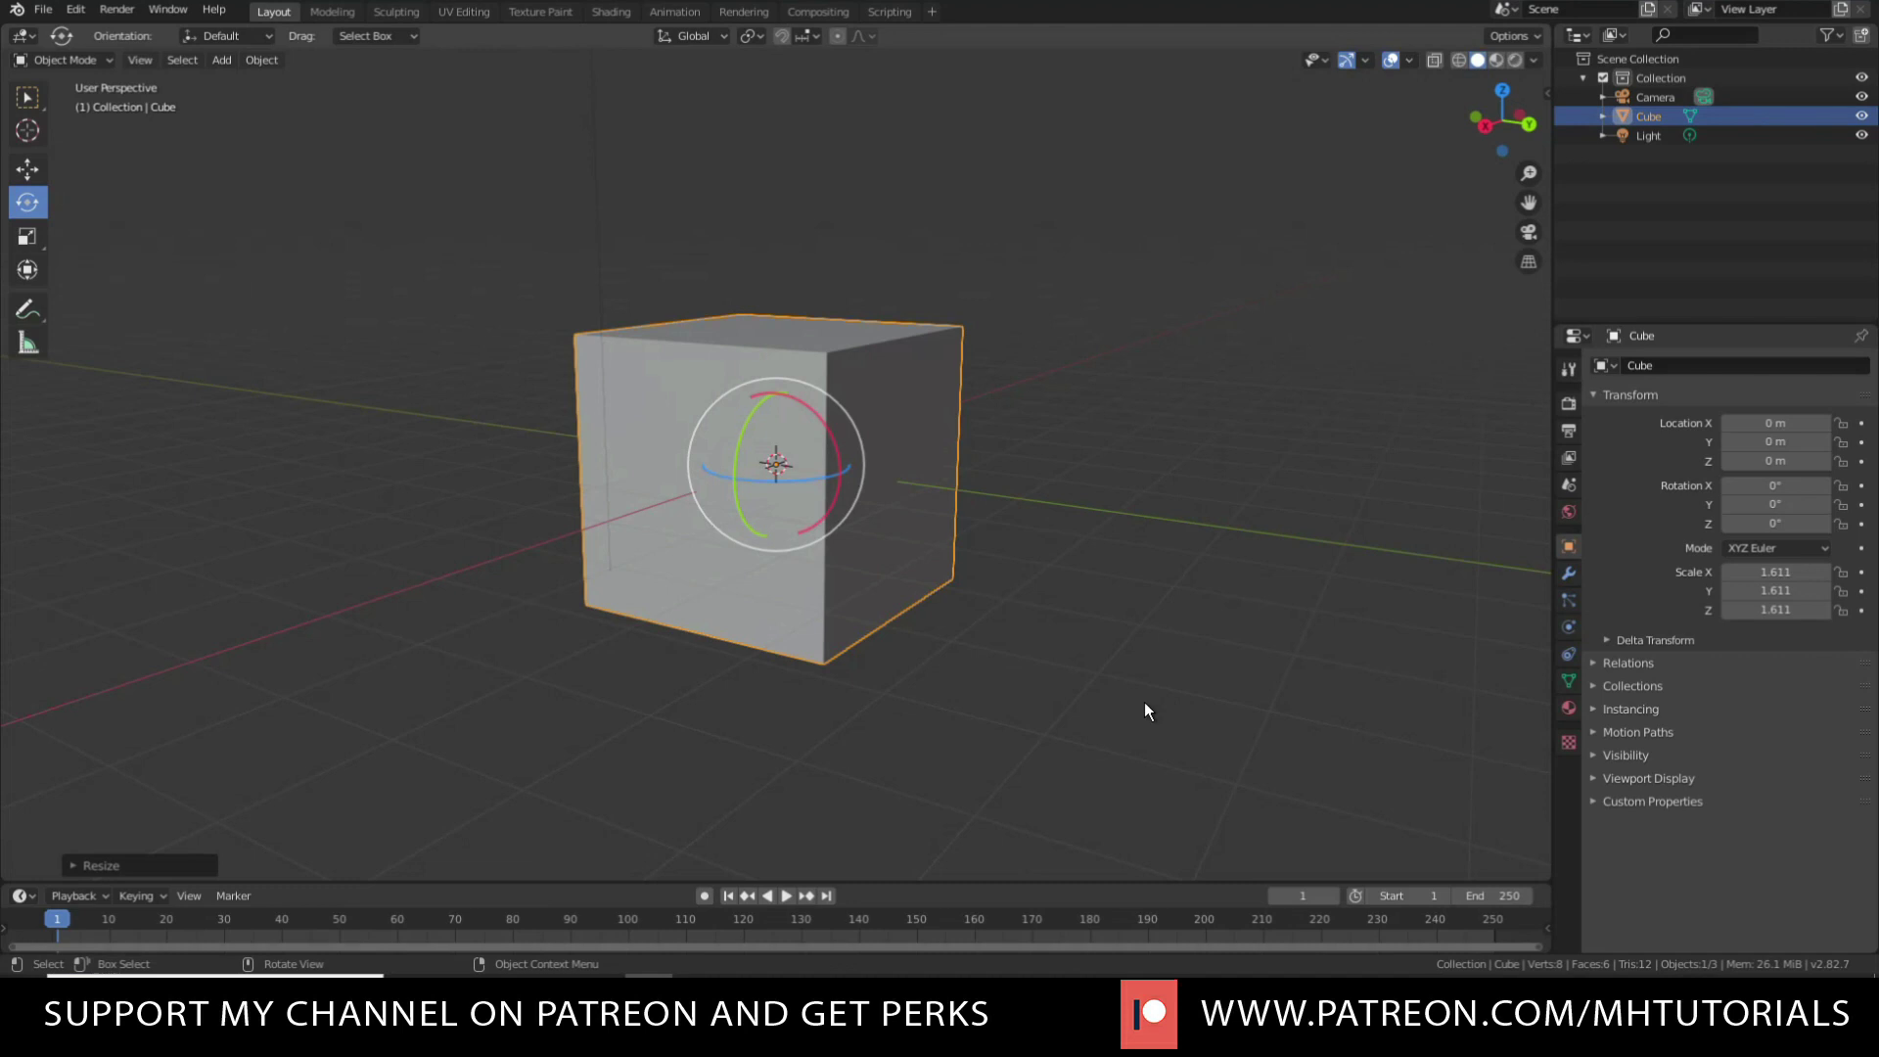
{"action": "key", "text": "ctrl+z"}
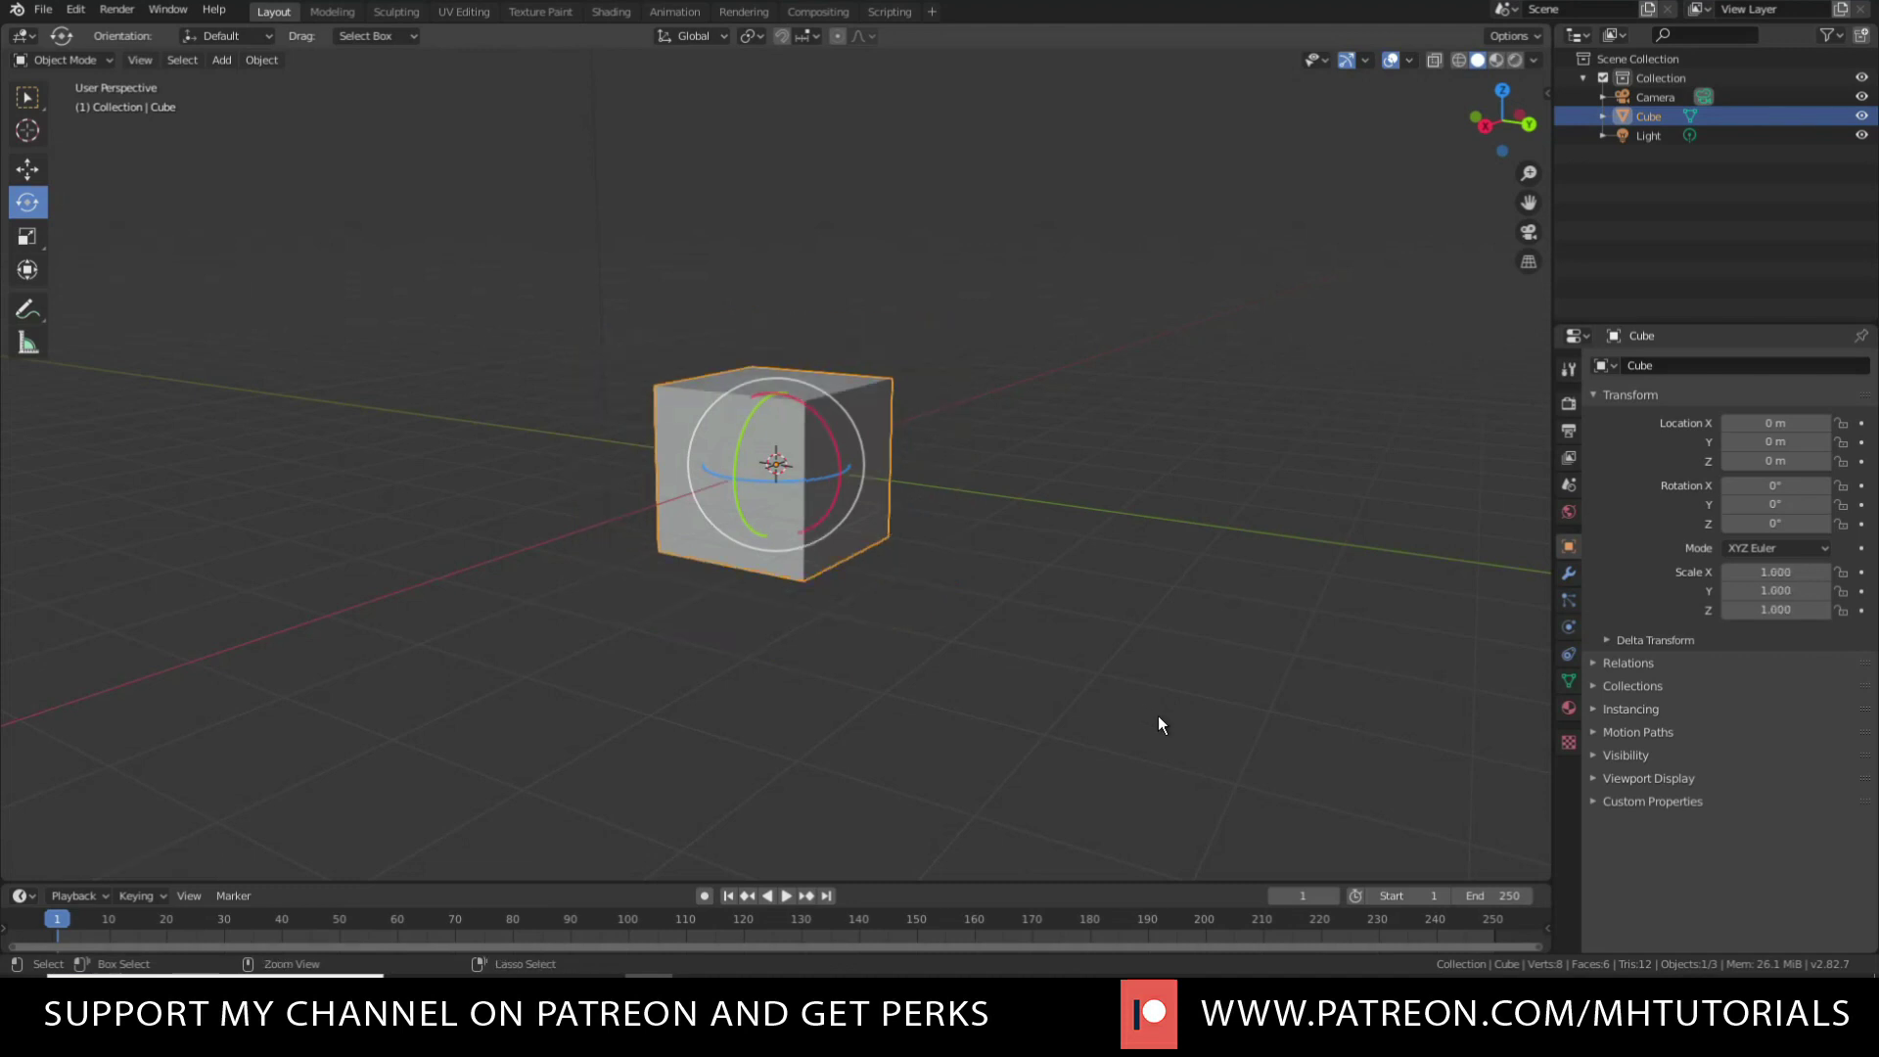
Scale the cube per axis with the Scale gizmo to about X 1.74, Y 1.36, Z 0.75, and shrink it uniformly to about 1.27, 0.99, 0.55.
{"action": "left_click", "coordinate": [27, 243]}
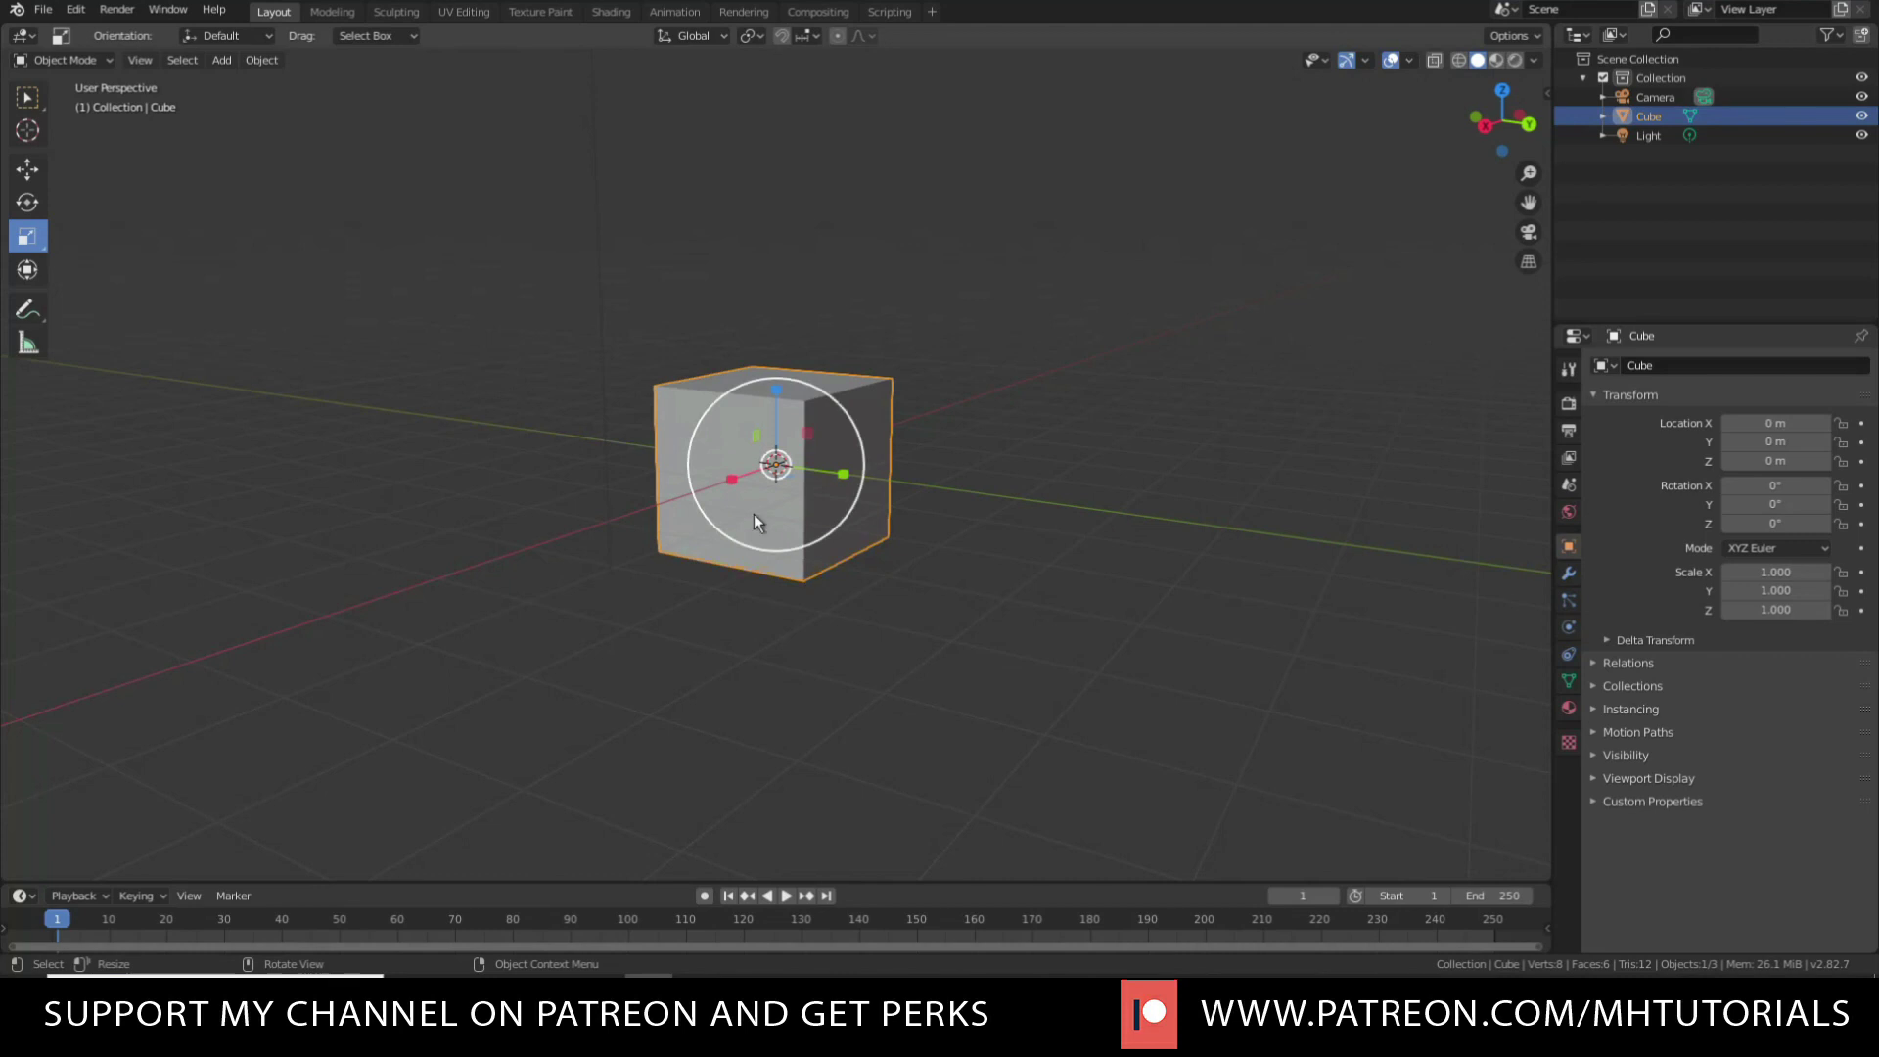
{"action": "left_click_drag", "start_coordinate": [730, 478], "coordinate": [680, 501]}
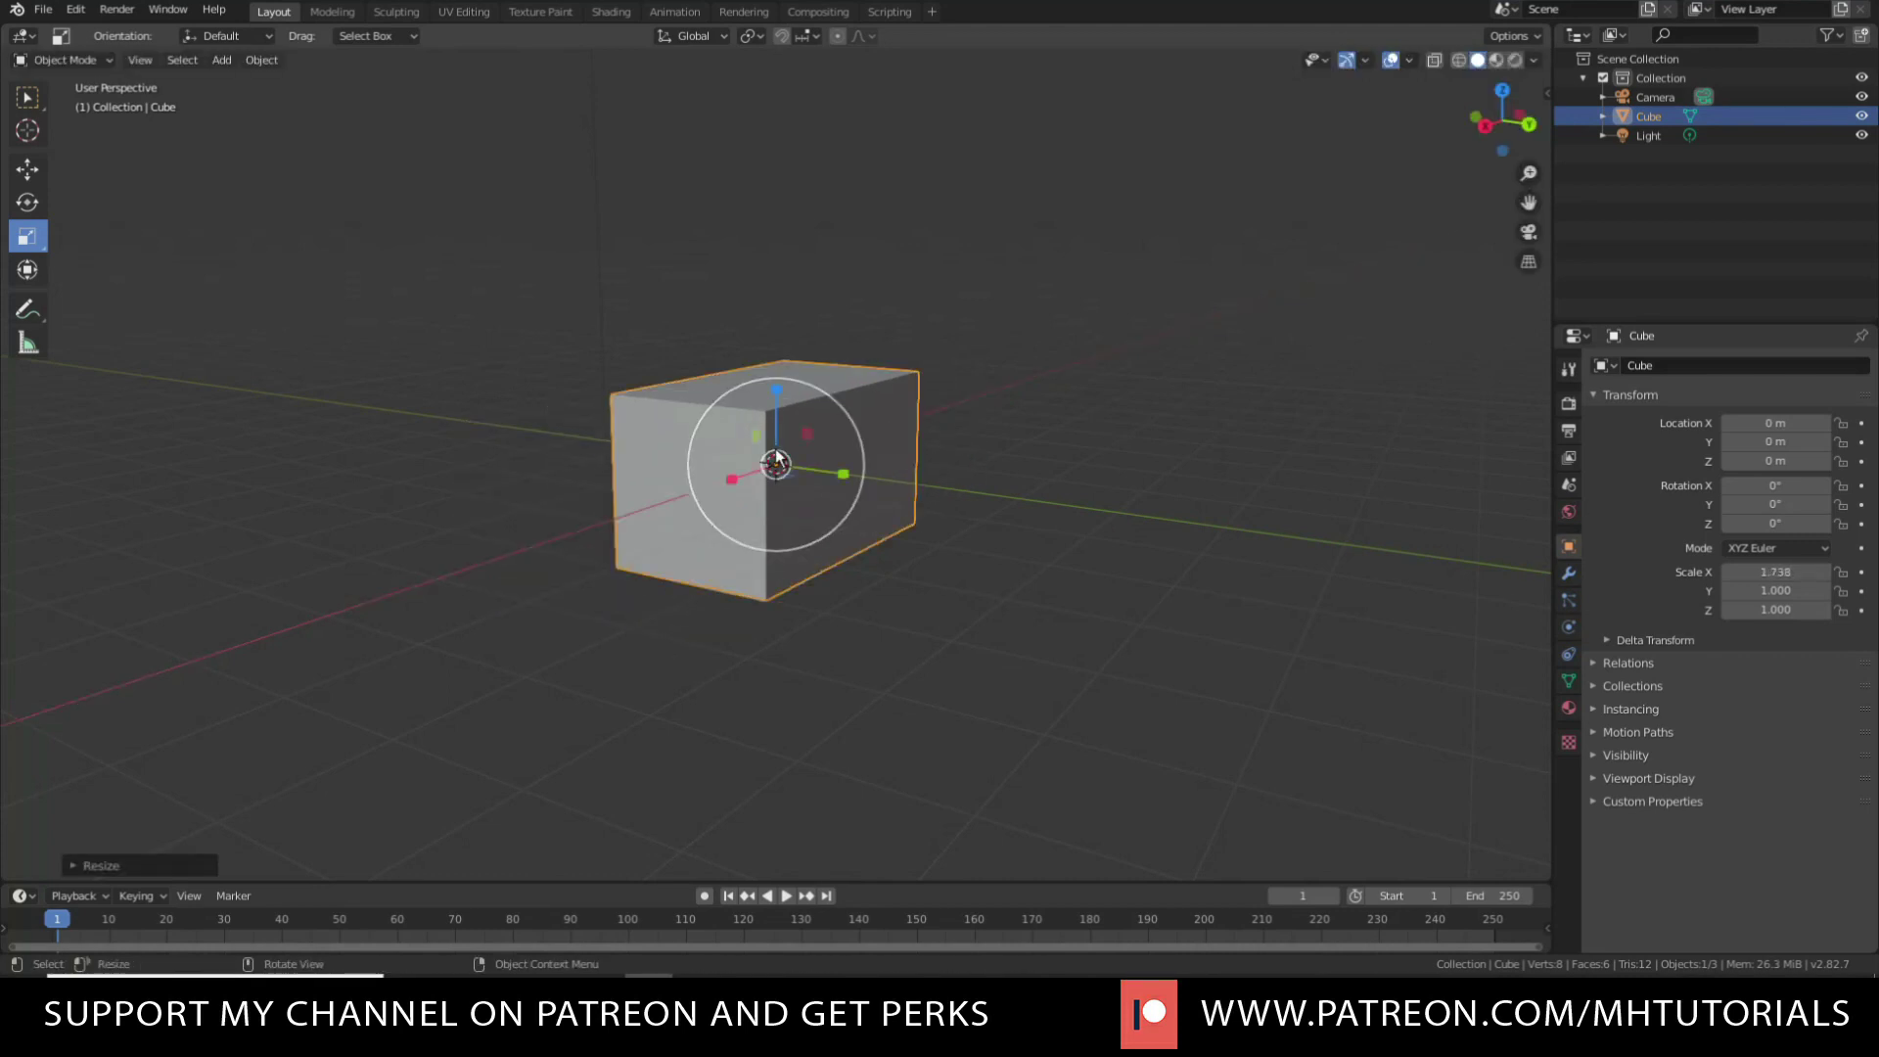
{"action": "mouse_move", "coordinate": [776, 419]}
{"action": "left_mouse_down"}
{"action": "mouse_move", "coordinate": [798, 306]}
{"action": "mouse_move", "coordinate": [789, 399]}
{"action": "left_mouse_up"}
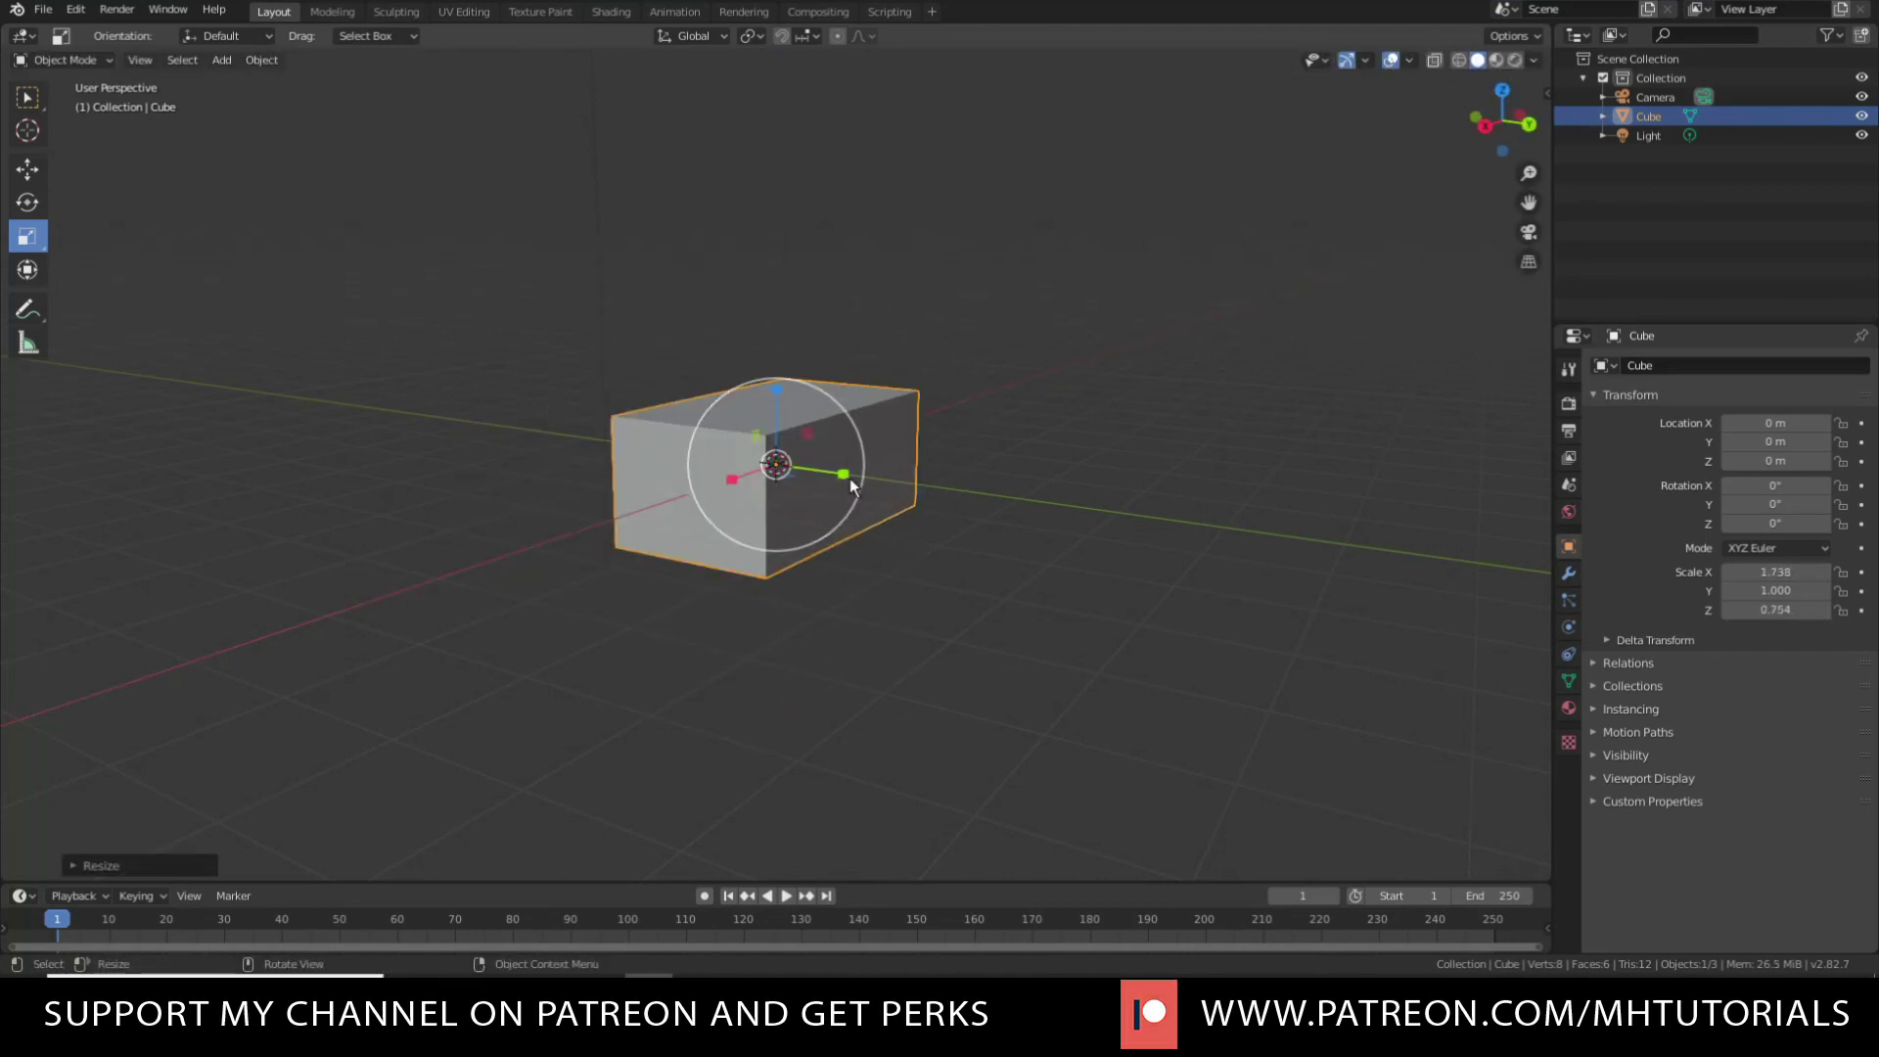
{"action": "mouse_move", "coordinate": [850, 478]}
{"action": "left_mouse_down"}
{"action": "mouse_move", "coordinate": [941, 494]}
{"action": "mouse_move", "coordinate": [839, 499]}
{"action": "mouse_move", "coordinate": [881, 489]}
{"action": "left_mouse_up"}
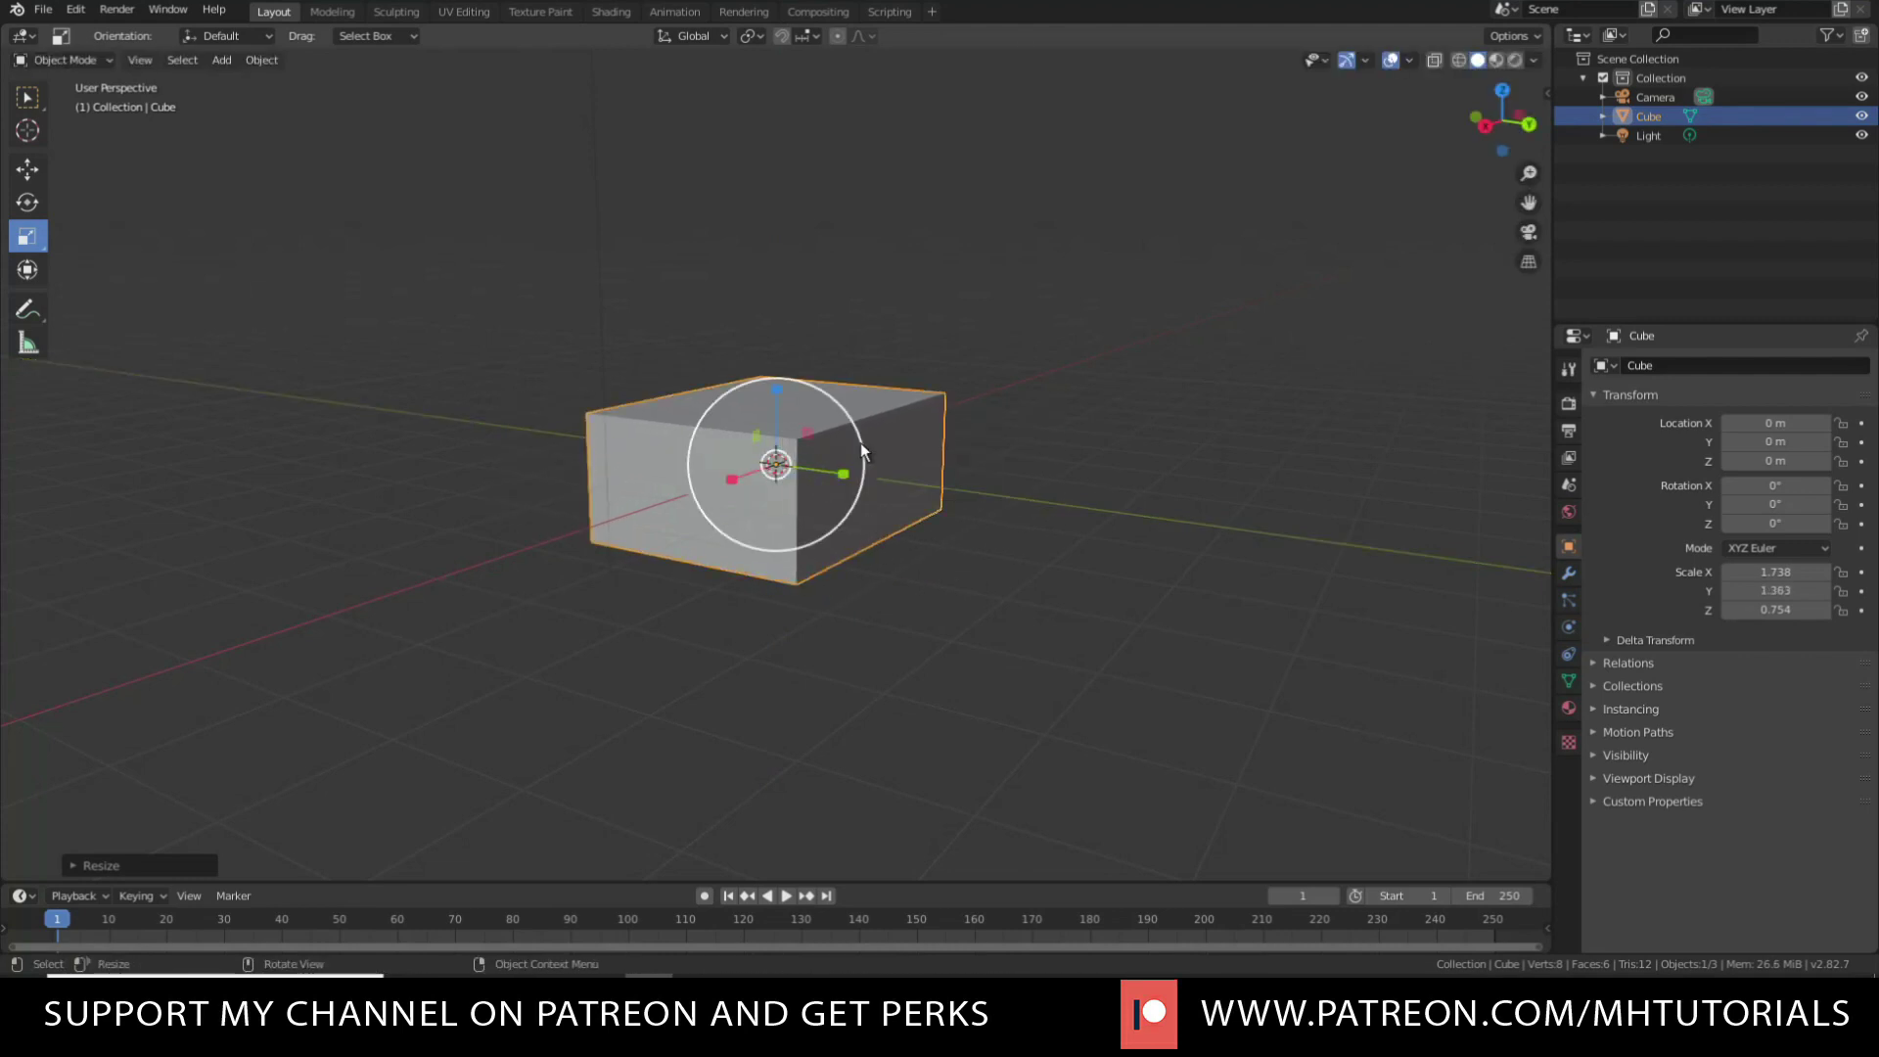
{"action": "key", "text": "s"}
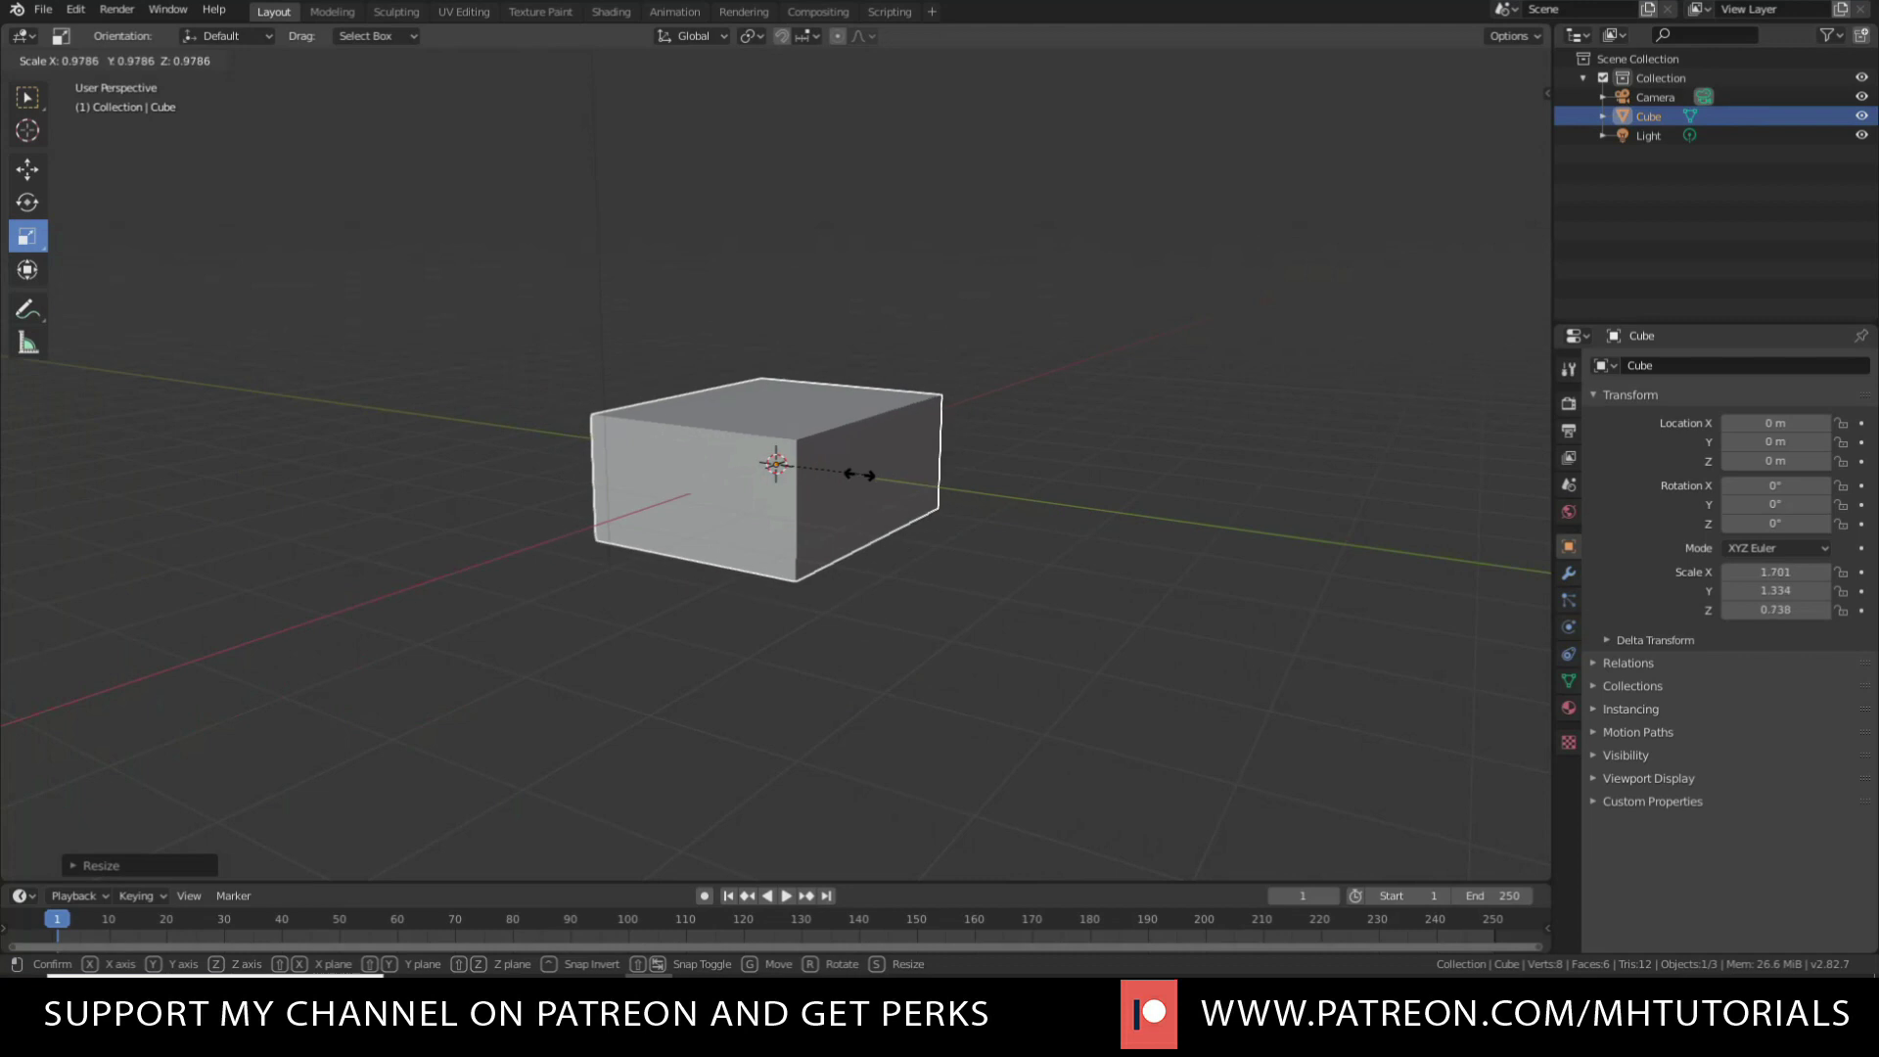
{"action": "left_click", "coordinate": [837, 485]}
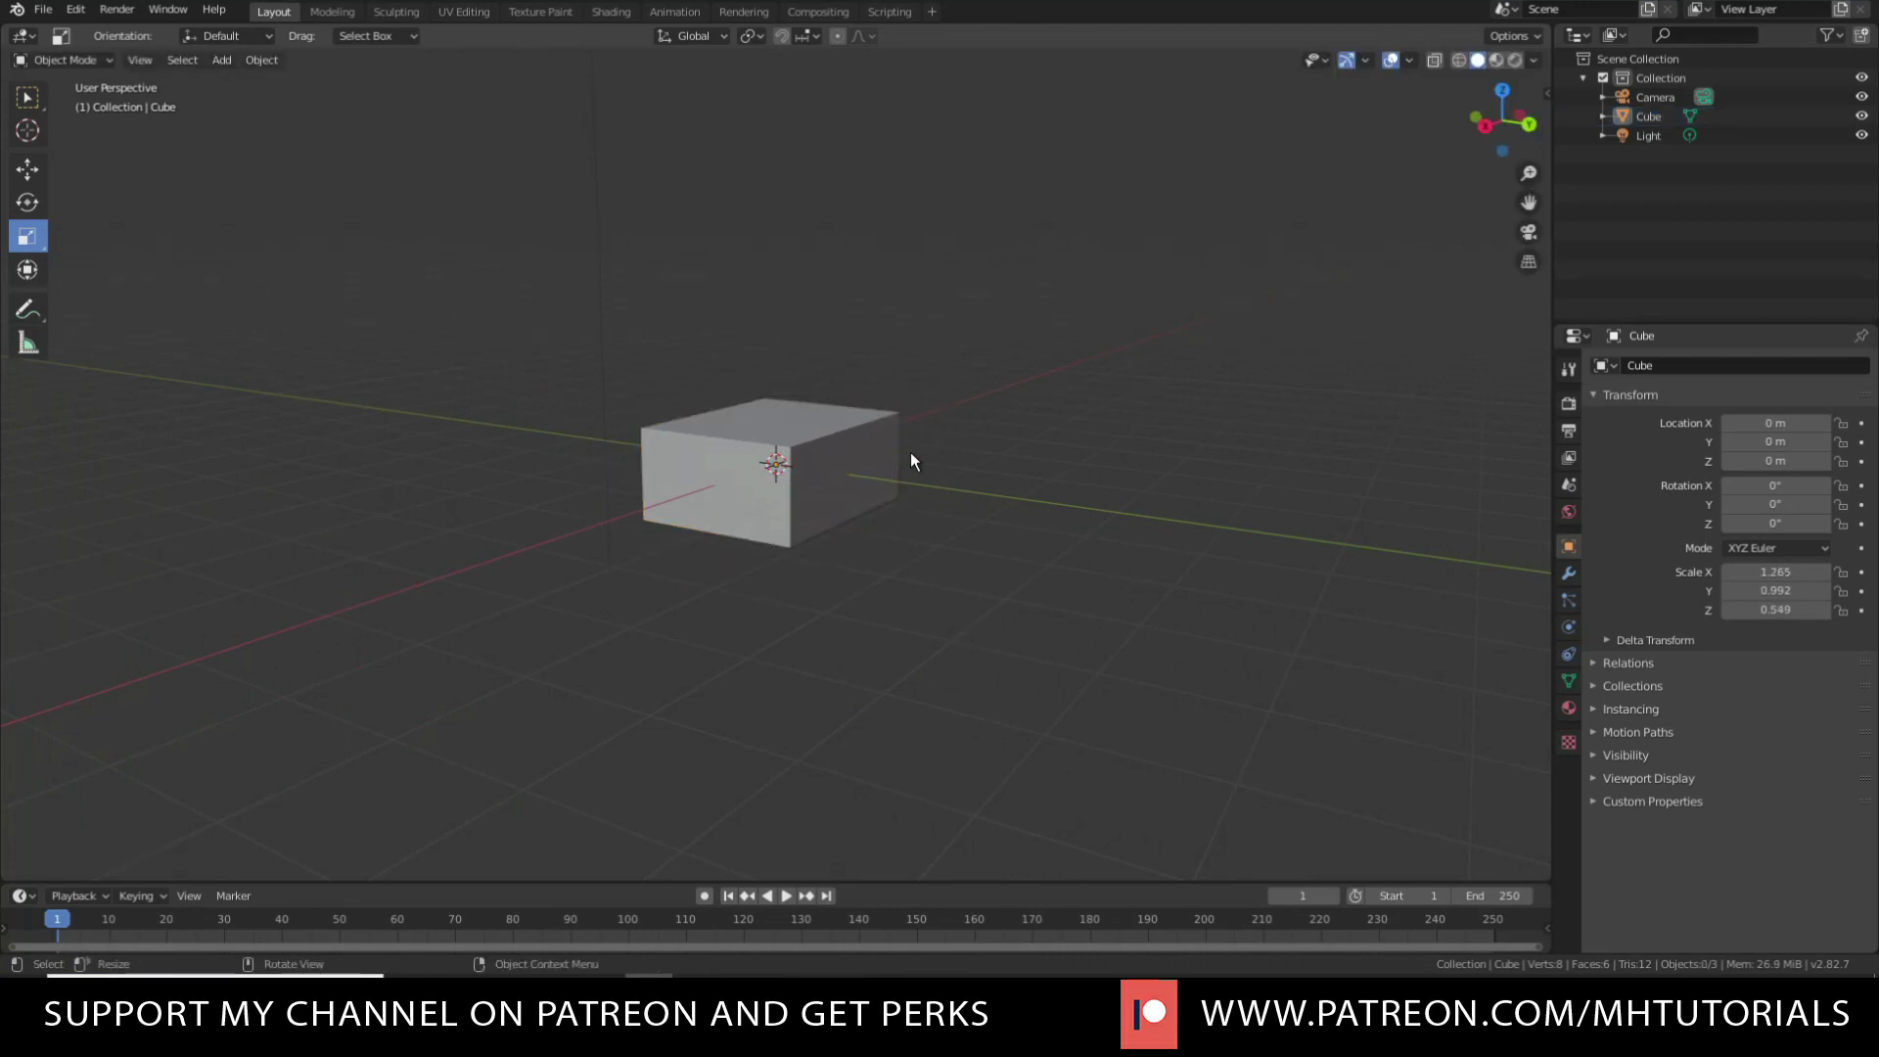
Reselect the flattened cube and move it freely to about X -0.19 m, Y -0.53 m, Z 1.97 m.
{"action": "left_click", "coordinate": [885, 450]}
{"action": "key", "text": "g"}
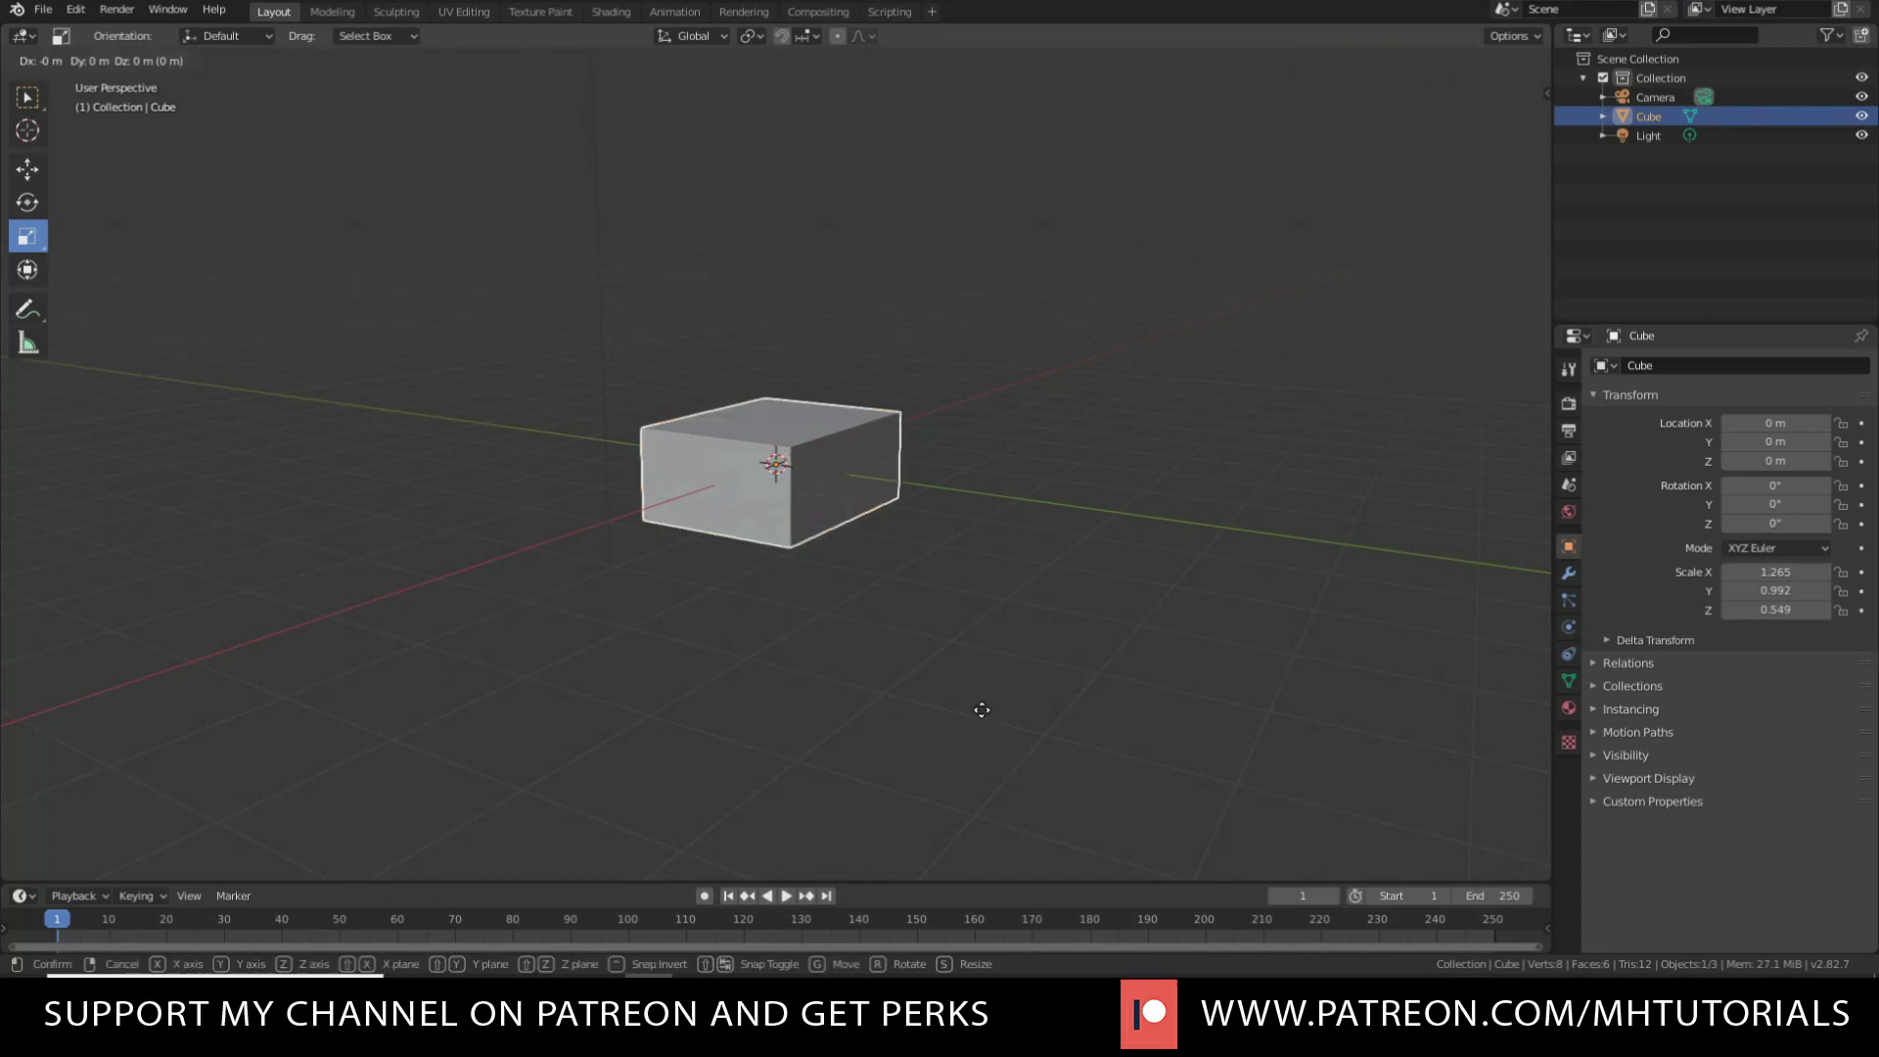
{"action": "left_click", "coordinate": [982, 602]}
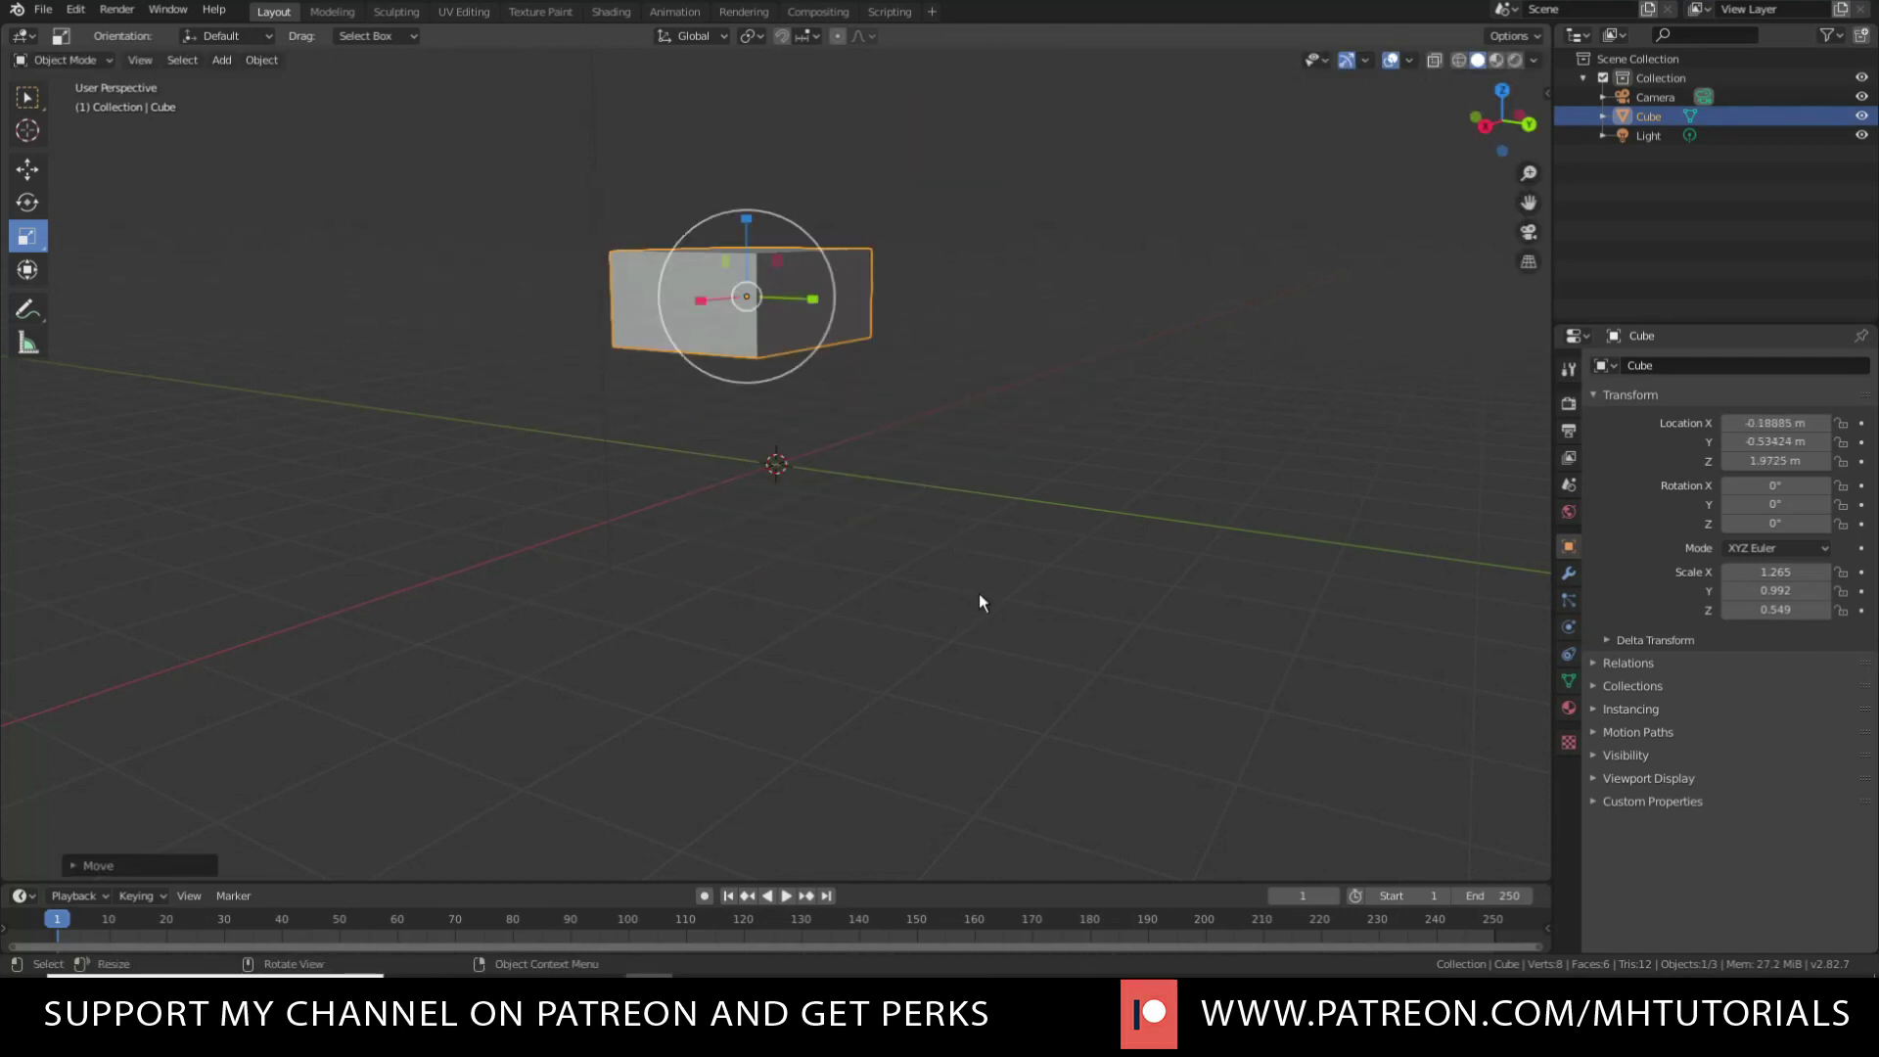
{"action": "key", "text": "s"}
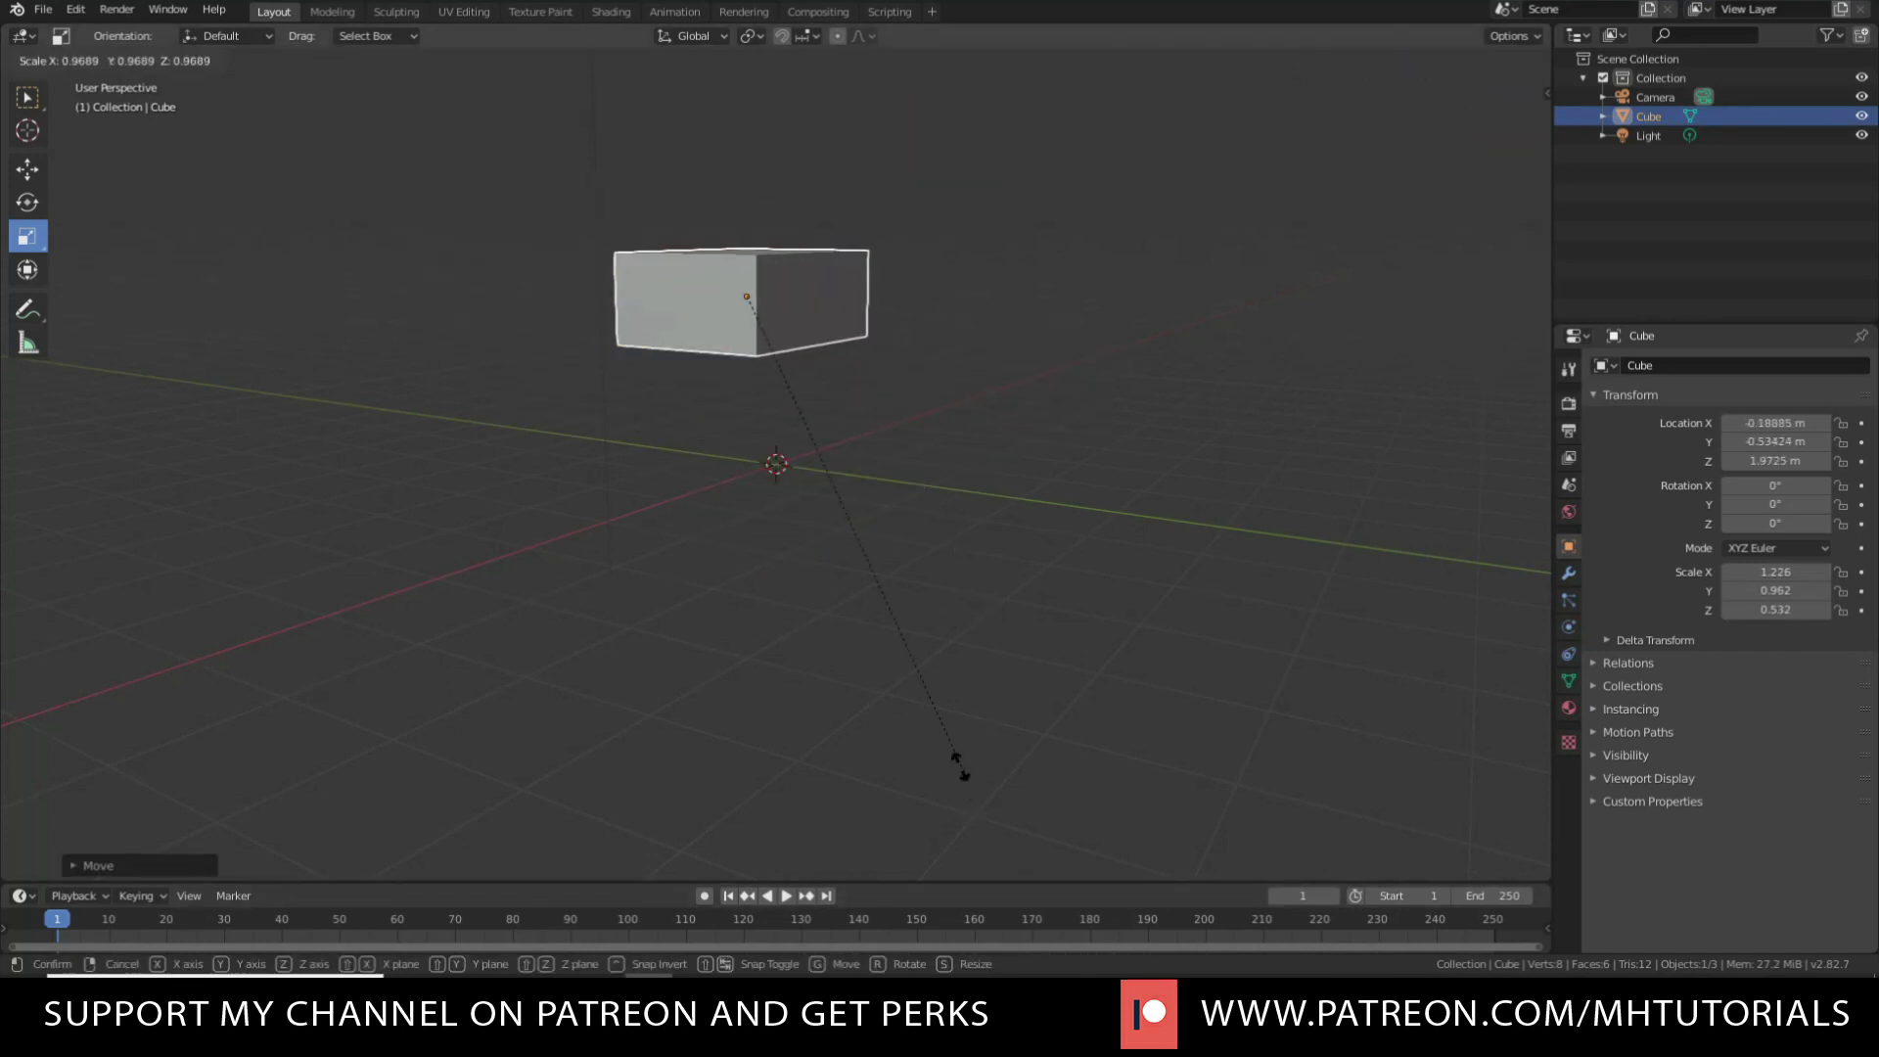
{"action": "key", "text": "Escape"}
Rotate the cube freely to about X 24.9°, Y 13.4°, Z 9.5°, and clear its rotation and location.
{"action": "key", "text": "r"}
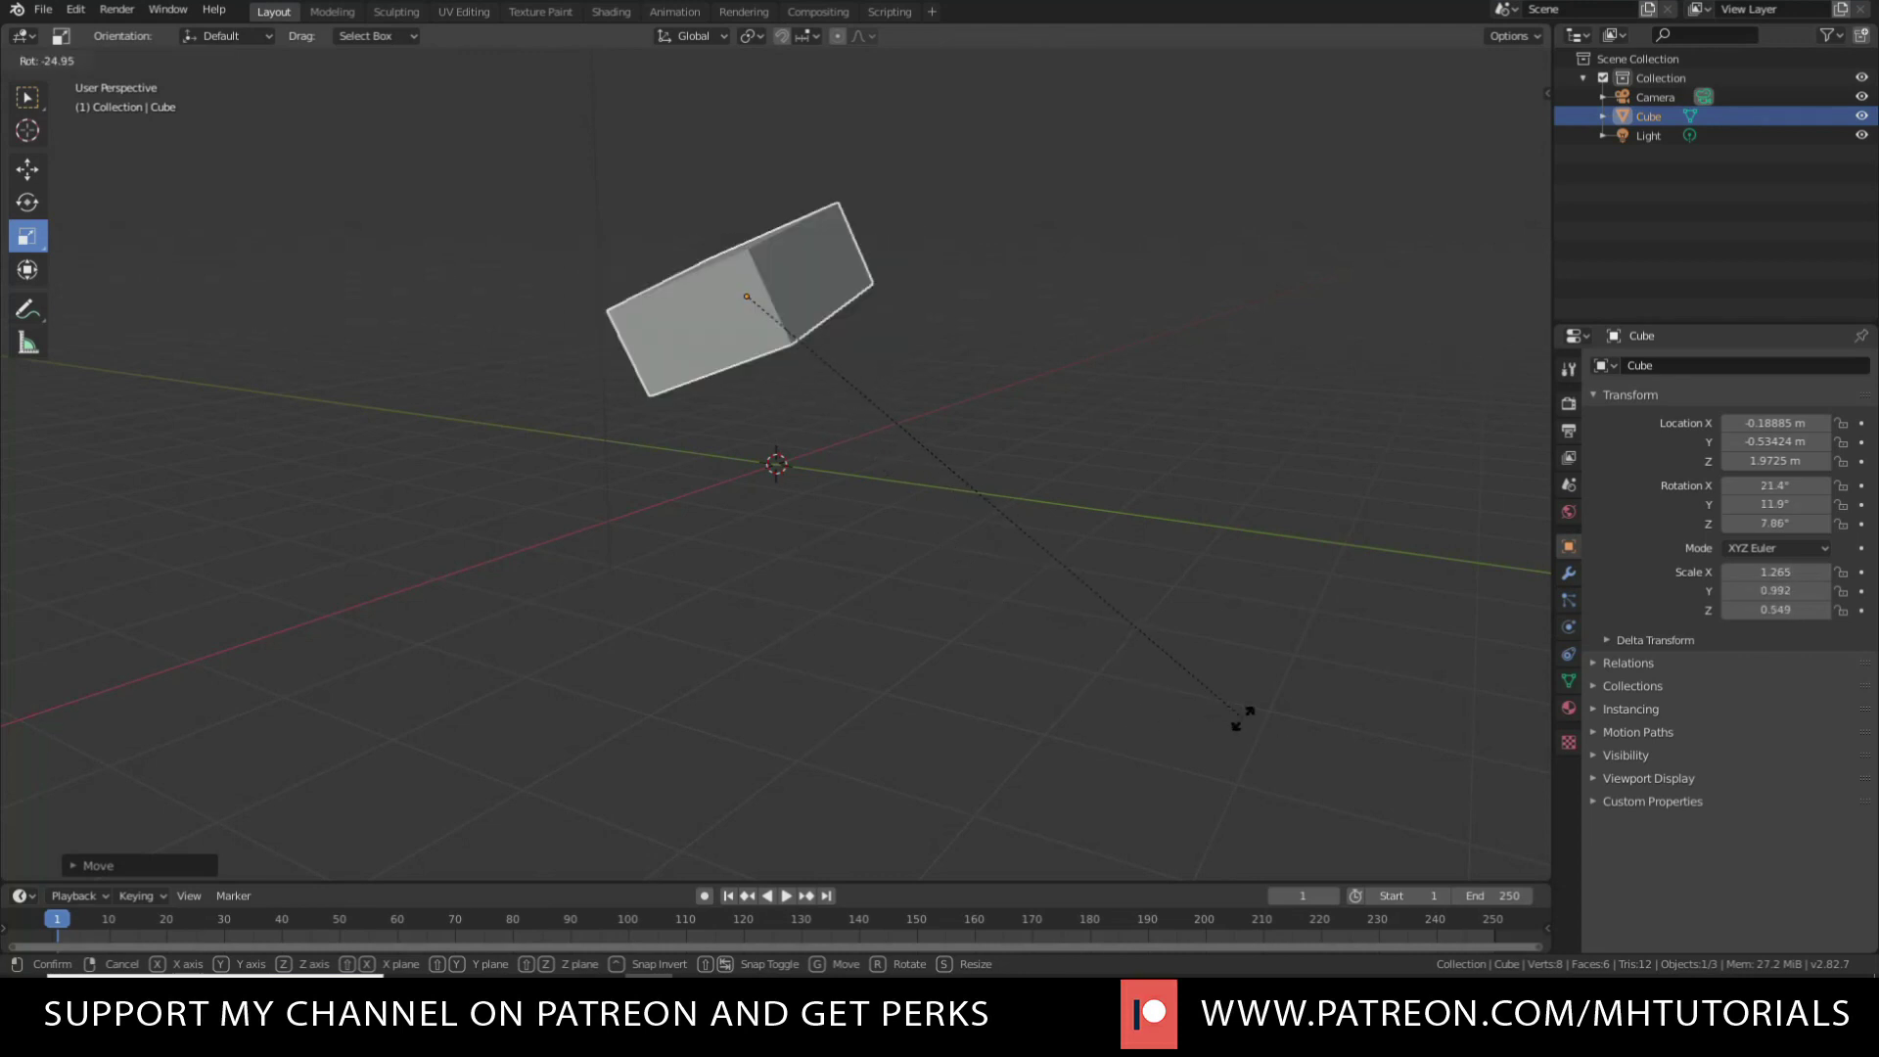
{"action": "left_click", "coordinate": [1265, 688]}
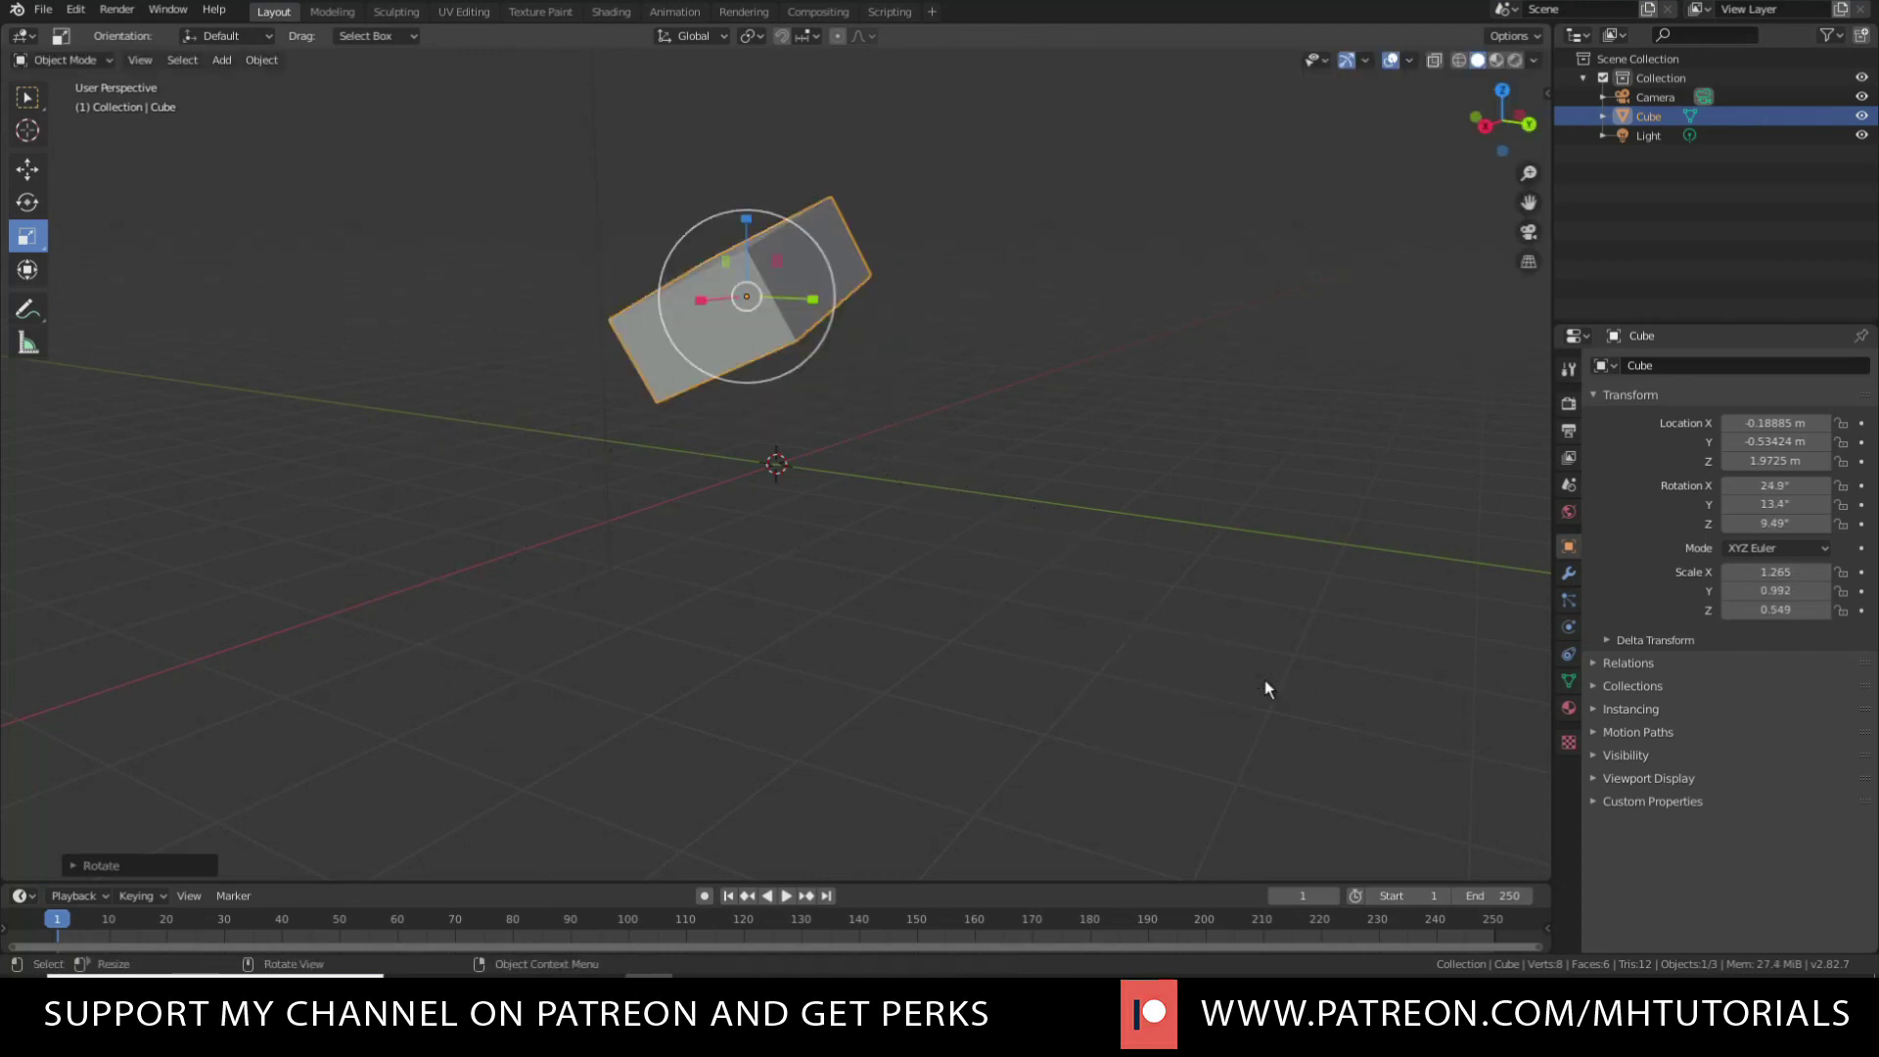
{"action": "key", "text": "alt+r"}
{"action": "key", "text": "alt+g"}
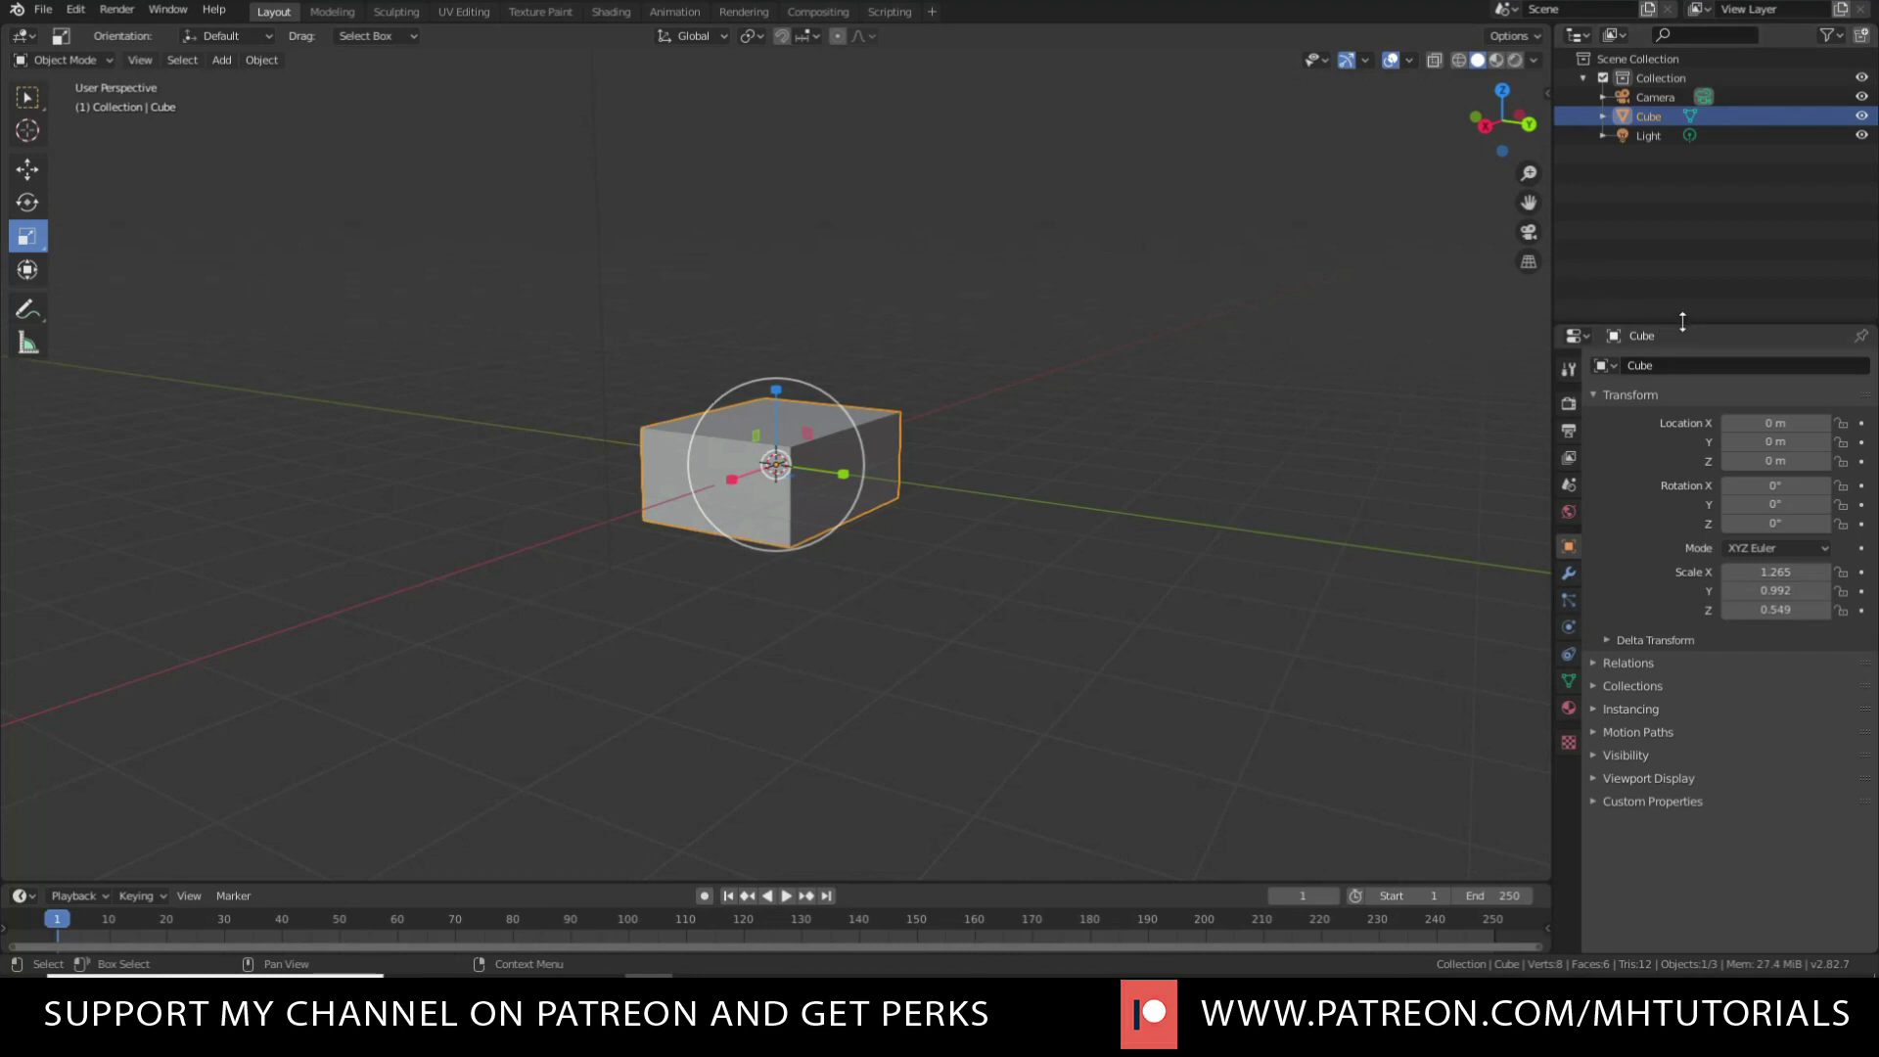
Make the Outliner taller than before against the Properties editor, and widen both editors before narrowing them back to about their original width.
{"action": "left_click_drag", "start_coordinate": [1682, 321], "coordinate": [1761, 492]}
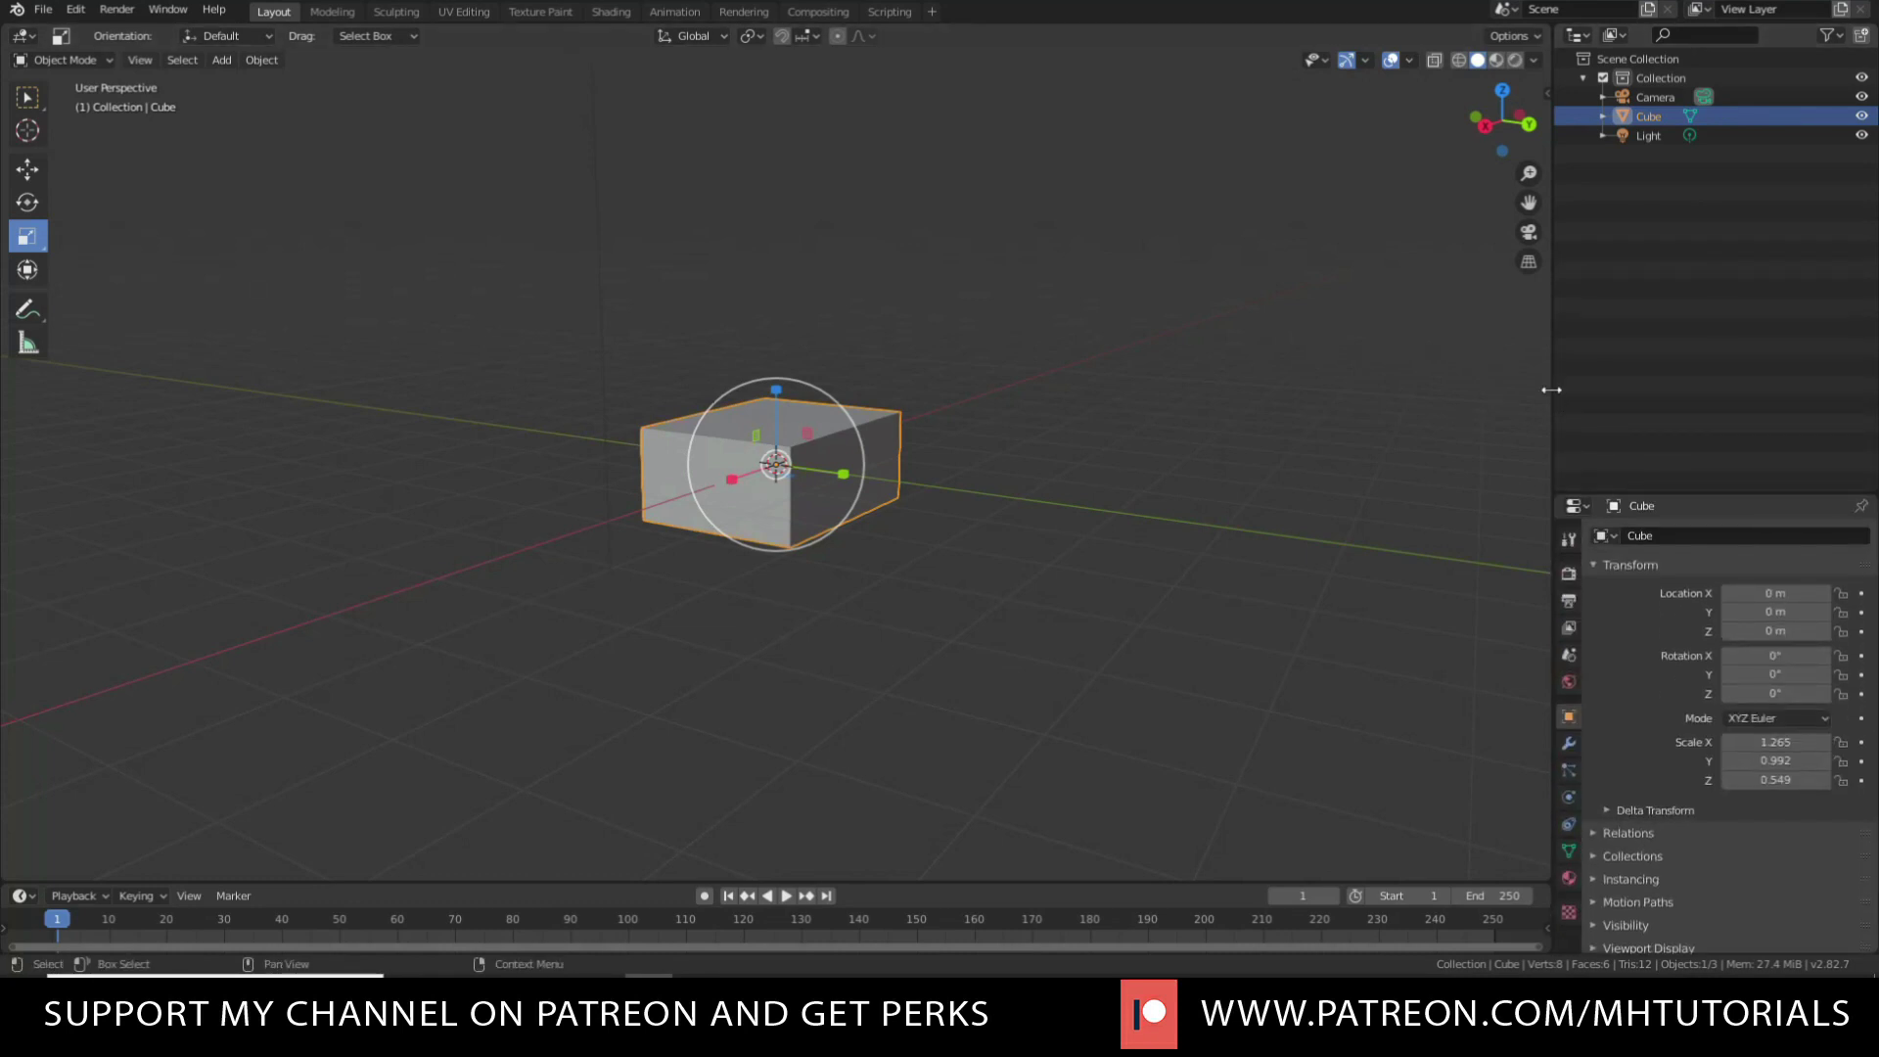
{"action": "left_click_drag", "start_coordinate": [1551, 389], "coordinate": [1475, 364]}
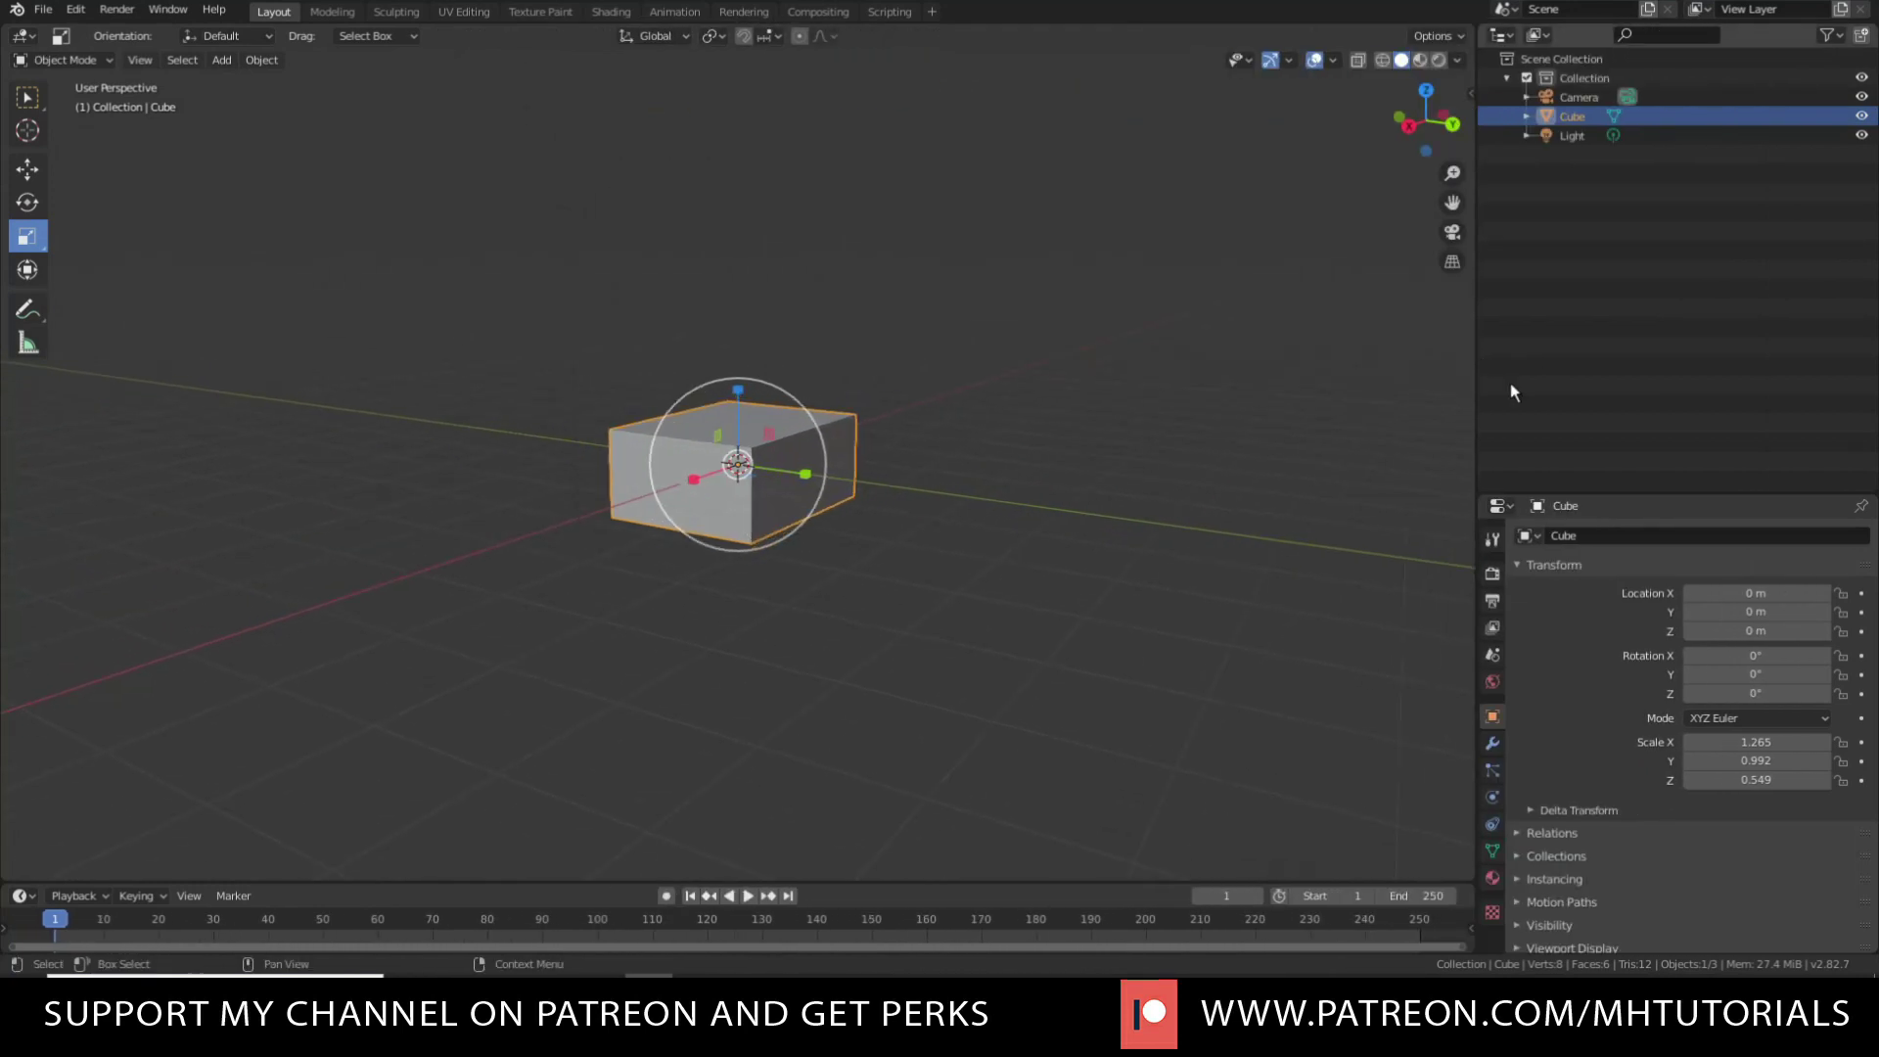
{"action": "left_click_drag", "start_coordinate": [1664, 495], "coordinate": [1665, 413]}
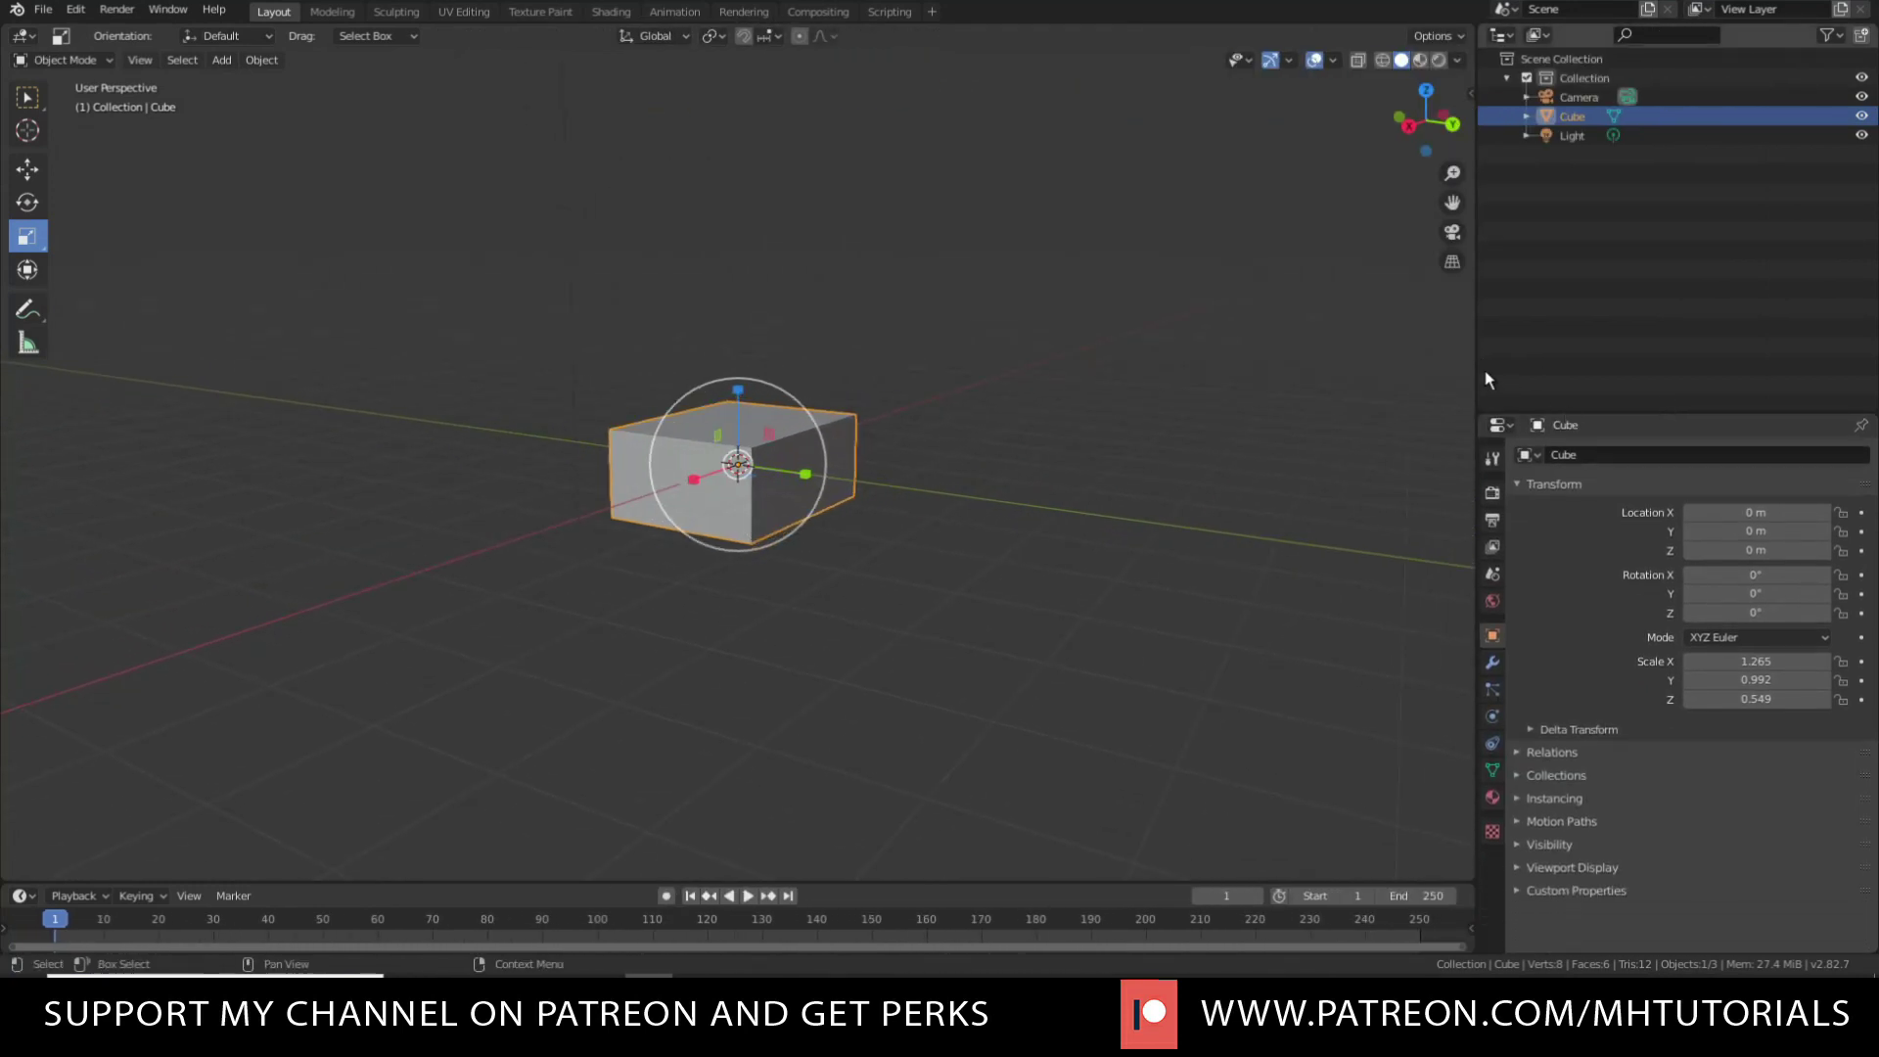
{"action": "left_click_drag", "start_coordinate": [1474, 376], "coordinate": [1561, 380]}
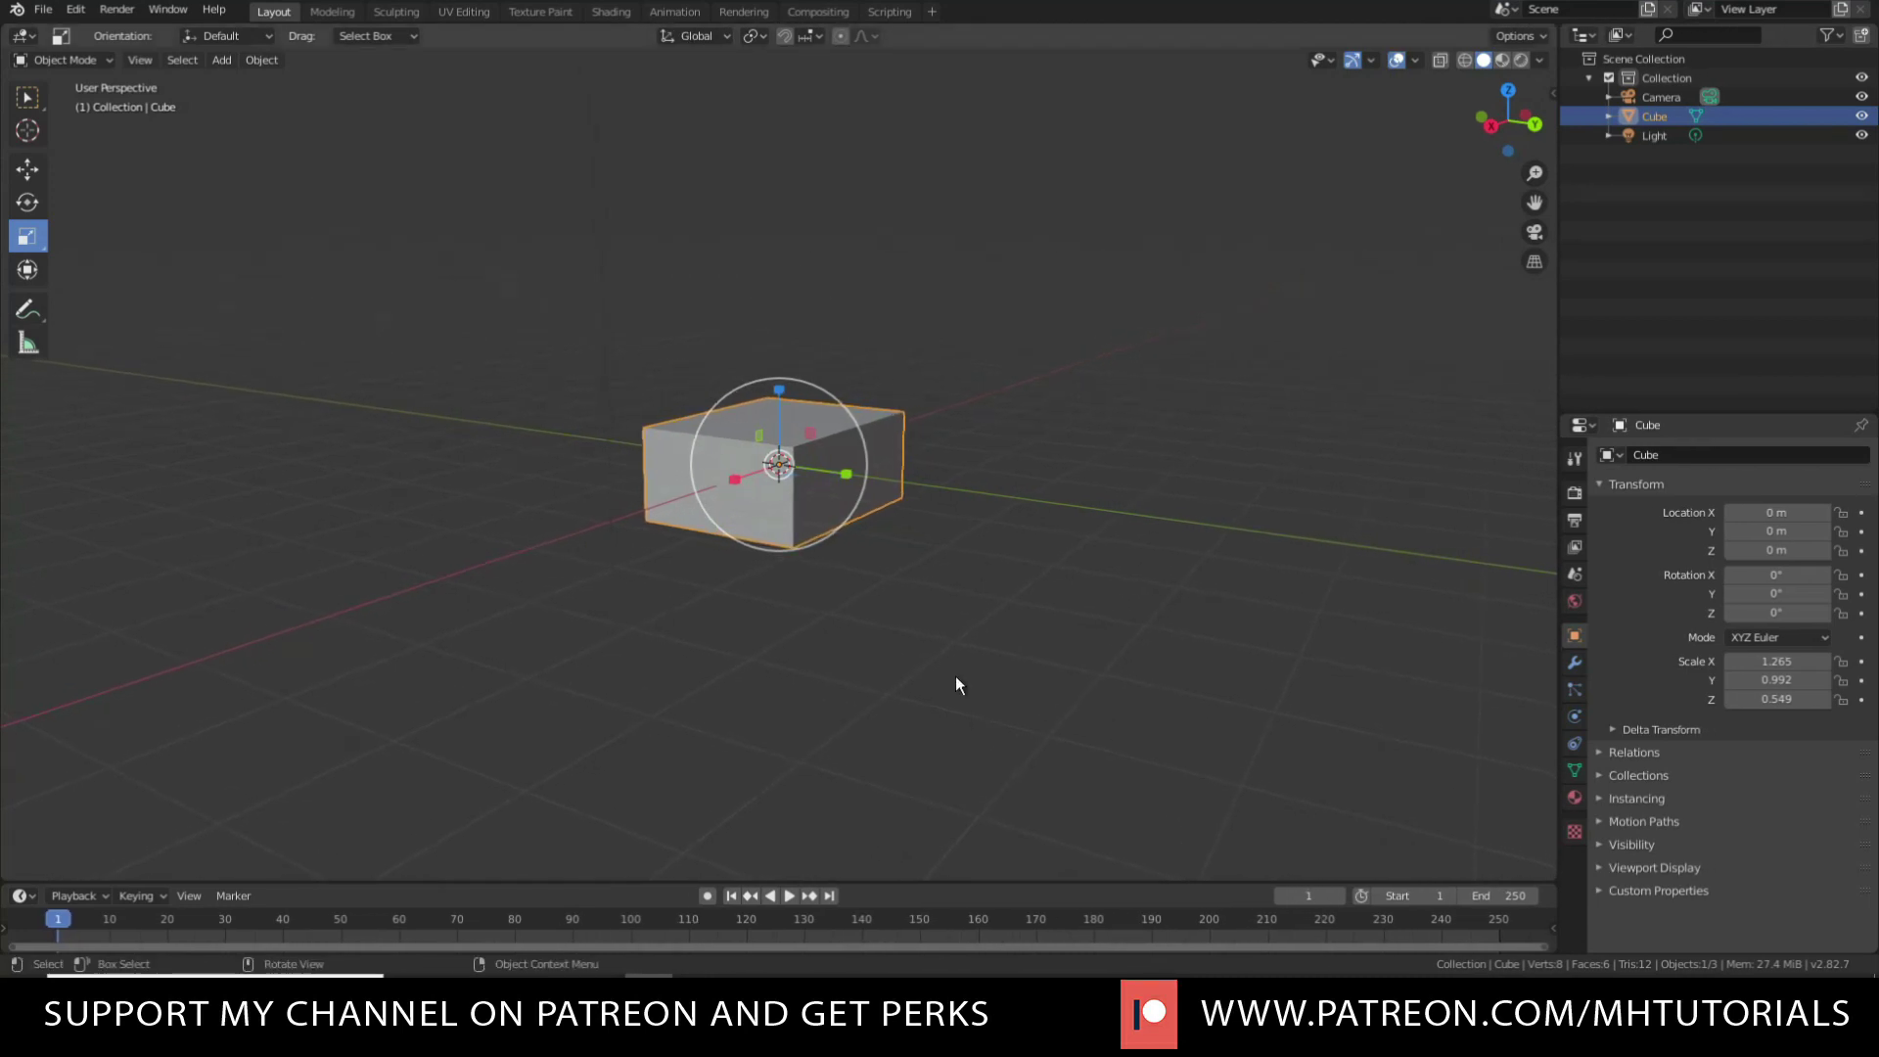
Split the 3D viewport horizontally at about mid-height into two stacked viewports.
{"action": "right_click", "coordinate": [1557, 332]}
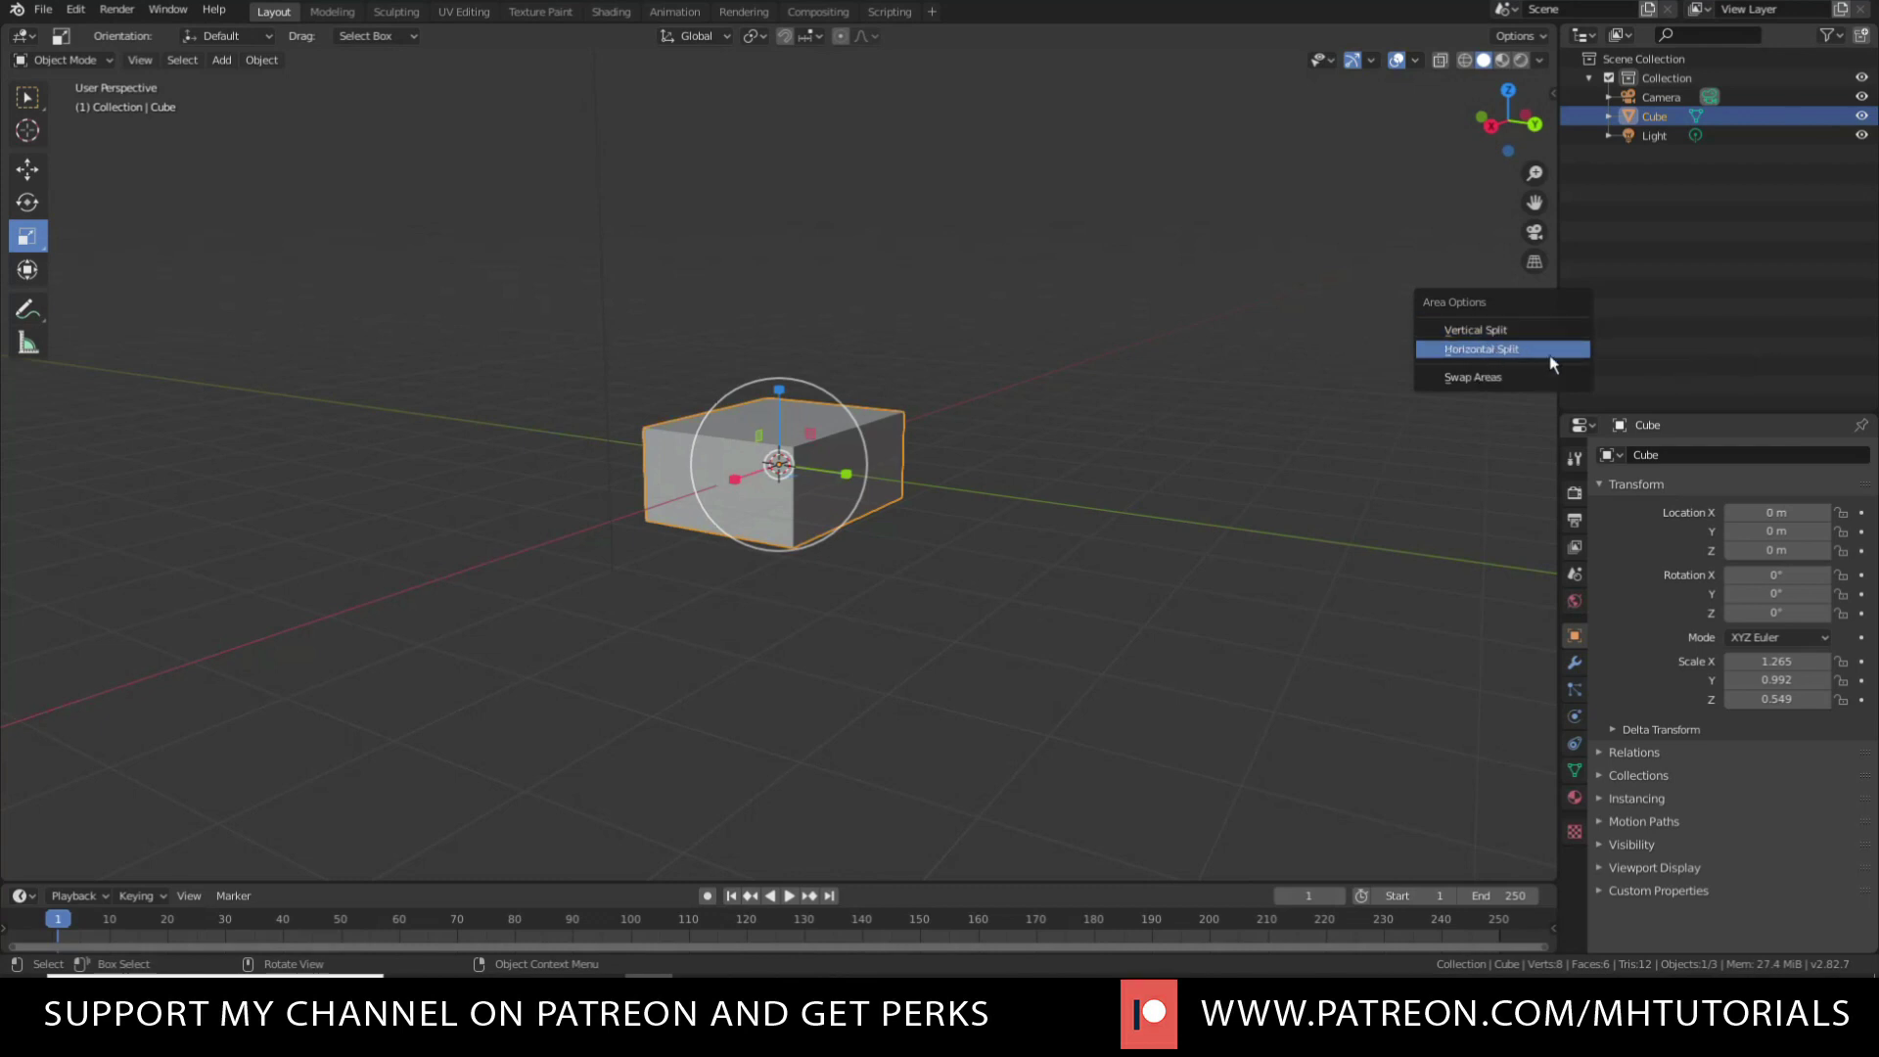
{"action": "left_click", "coordinate": [1480, 349]}
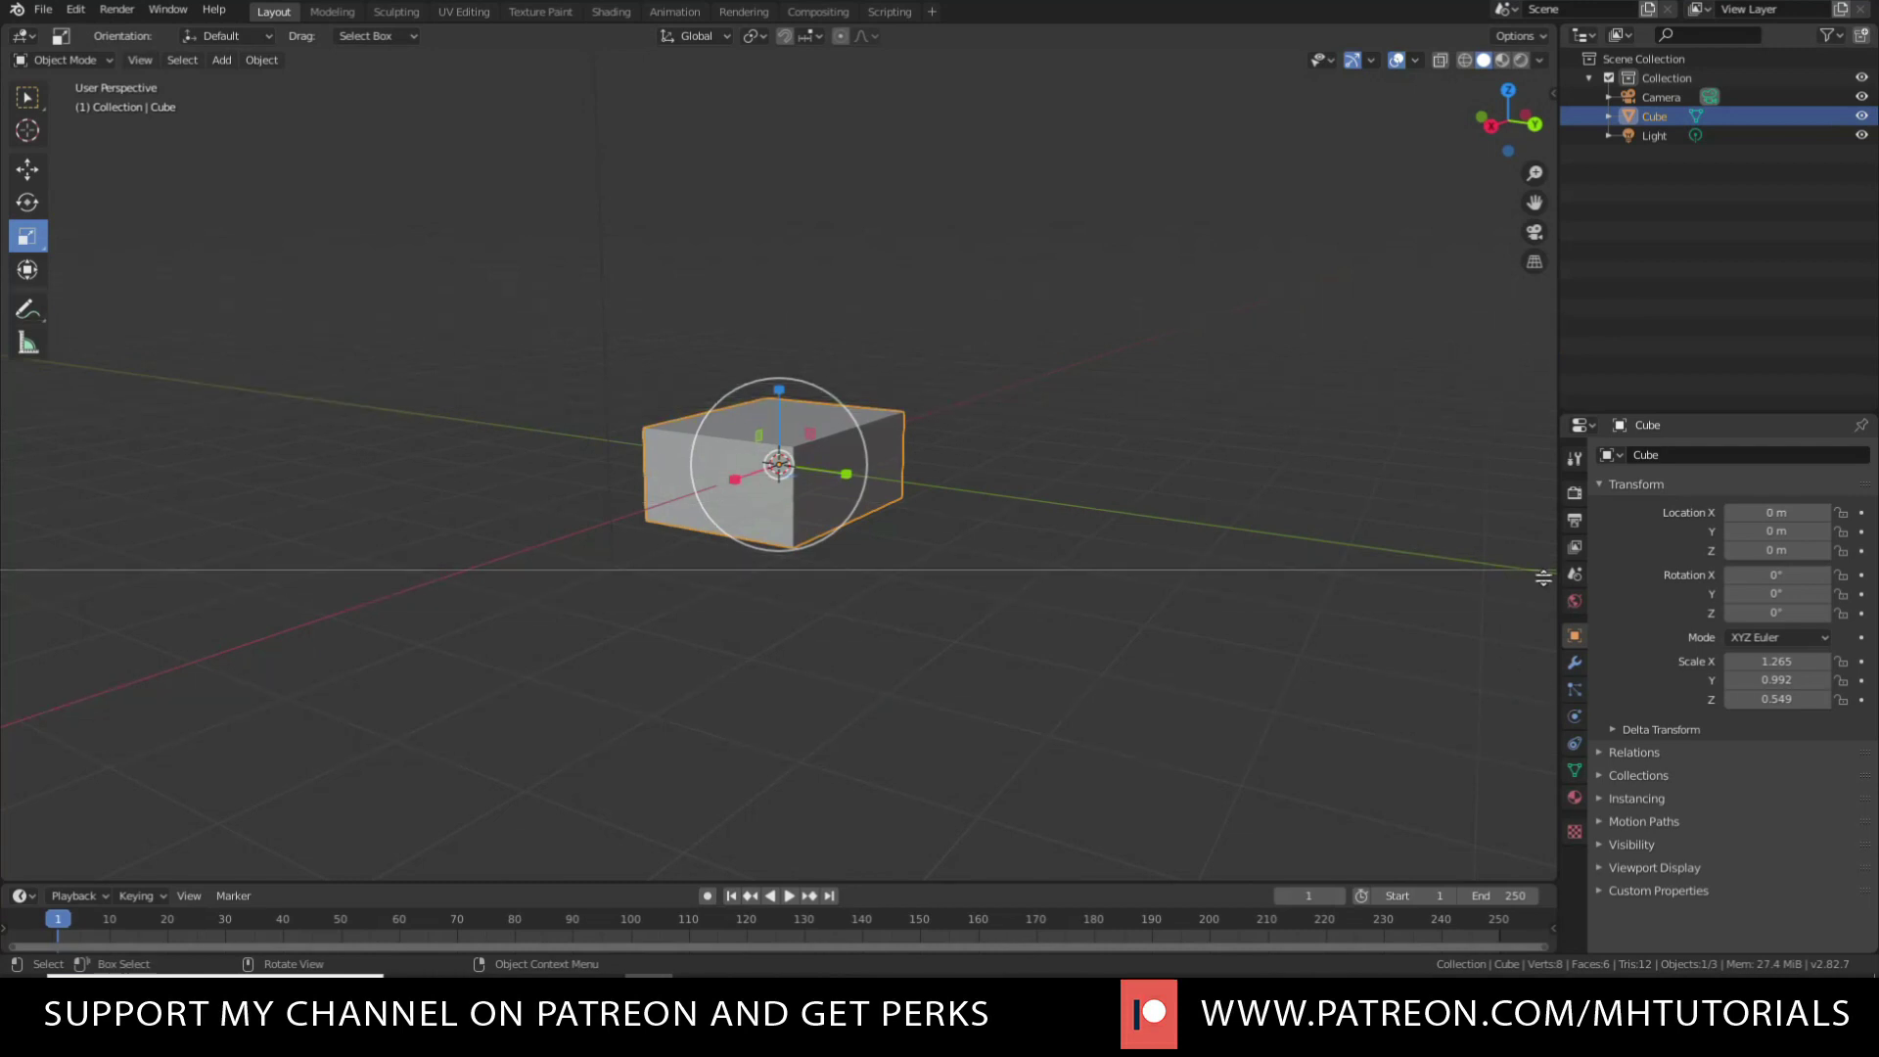
{"action": "left_click", "coordinate": [1539, 453]}
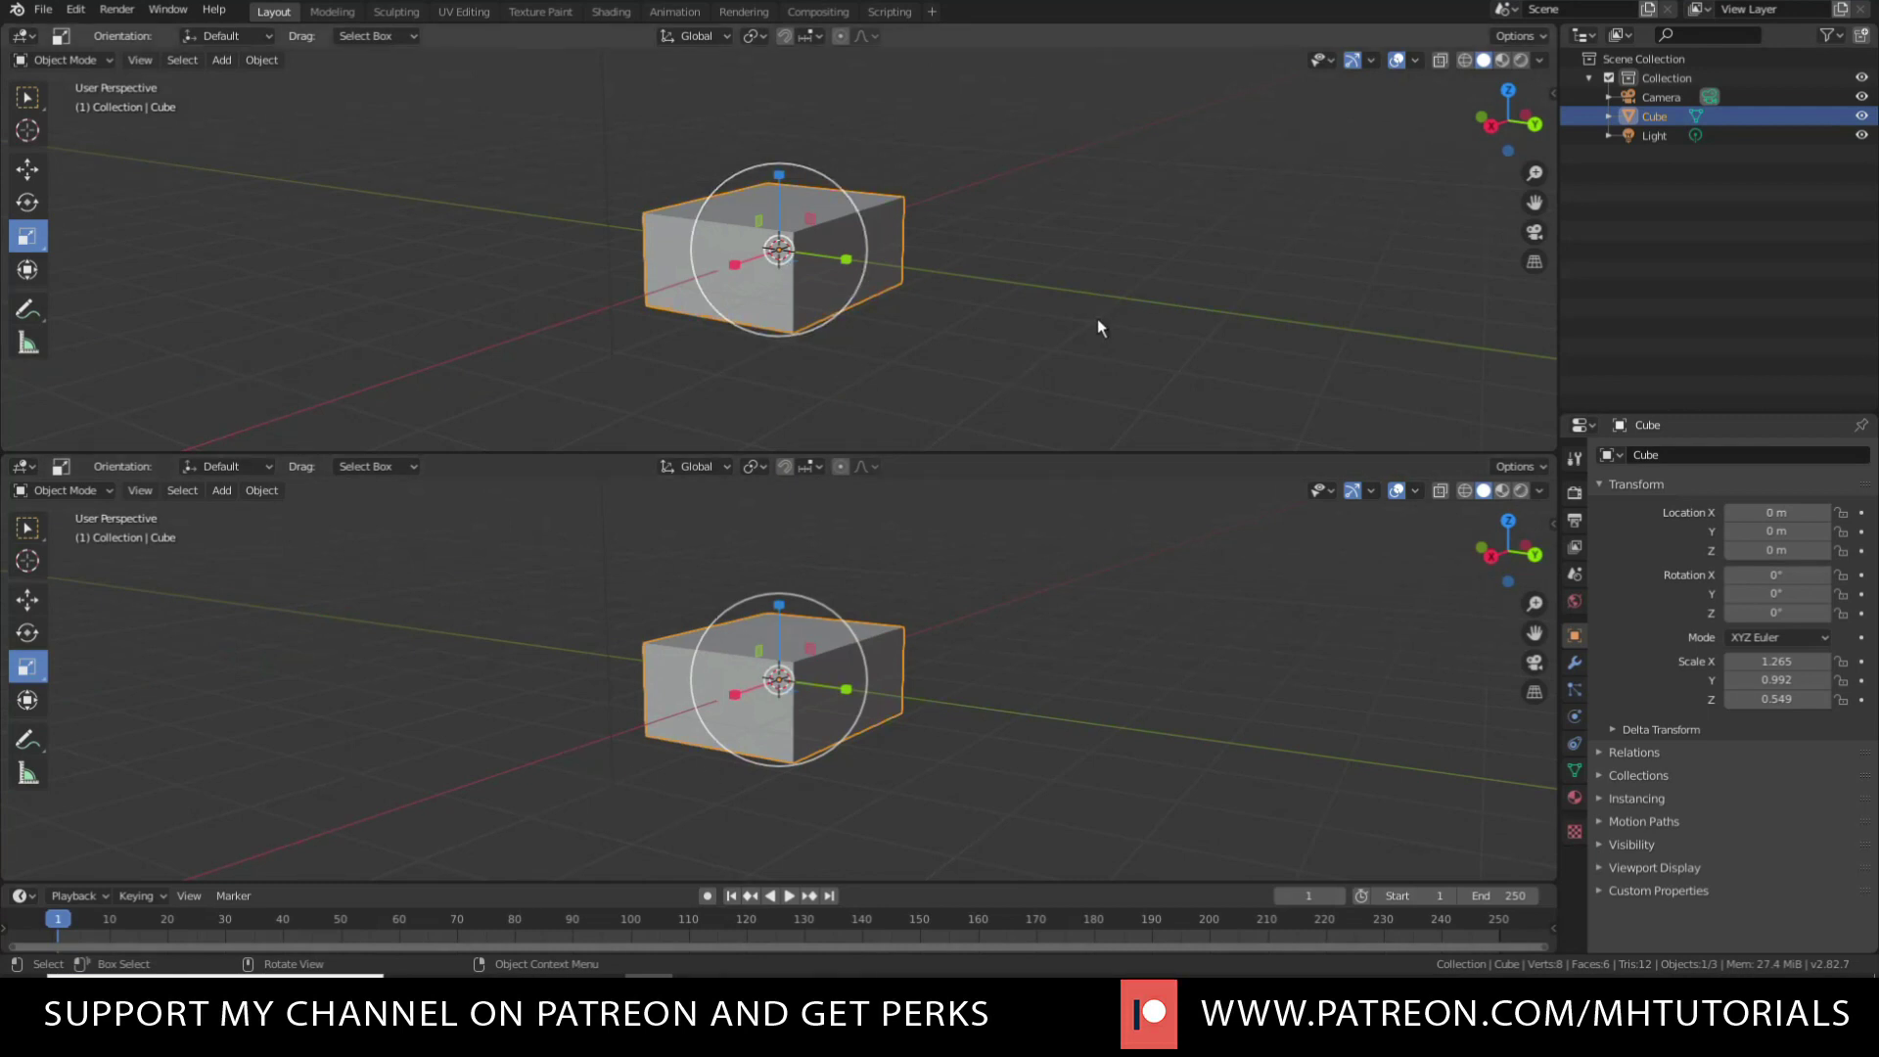
Reselect the cube in the upper viewport and zoom that view out until the camera and light are in sight.
{"action": "left_click", "coordinate": [1111, 233]}
{"action": "left_click", "coordinate": [879, 222]}
{"action": "scroll", "coordinate": [1071, 227], "scroll_direction": "down", "scroll_amount": 7}
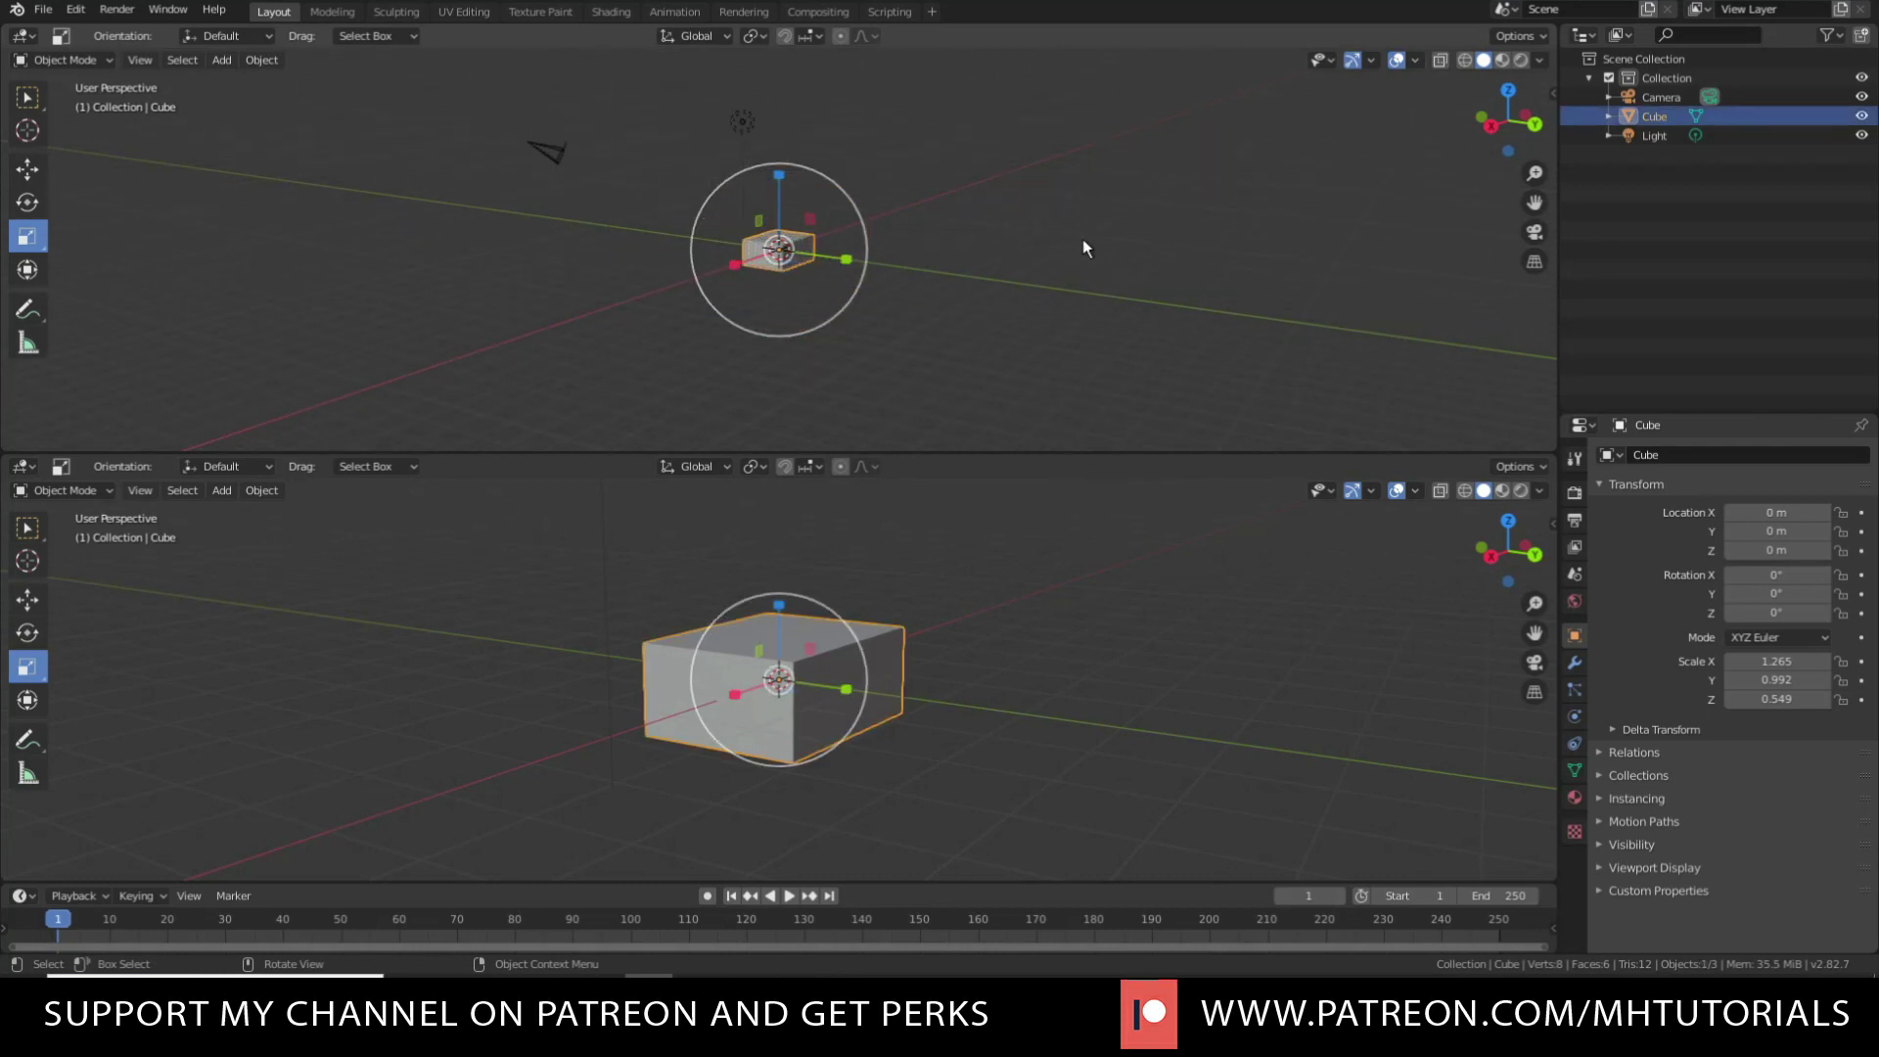
Place the 3D cursor in the upper viewport away from the cube, at about X -4.5 m, Y 7.3 m, Z -0.8 m.
{"action": "scroll", "coordinate": [1083, 244], "scroll_direction": "up", "scroll_amount": 5}
{"action": "scroll", "coordinate": [1083, 248], "scroll_direction": "down", "scroll_amount": 6}
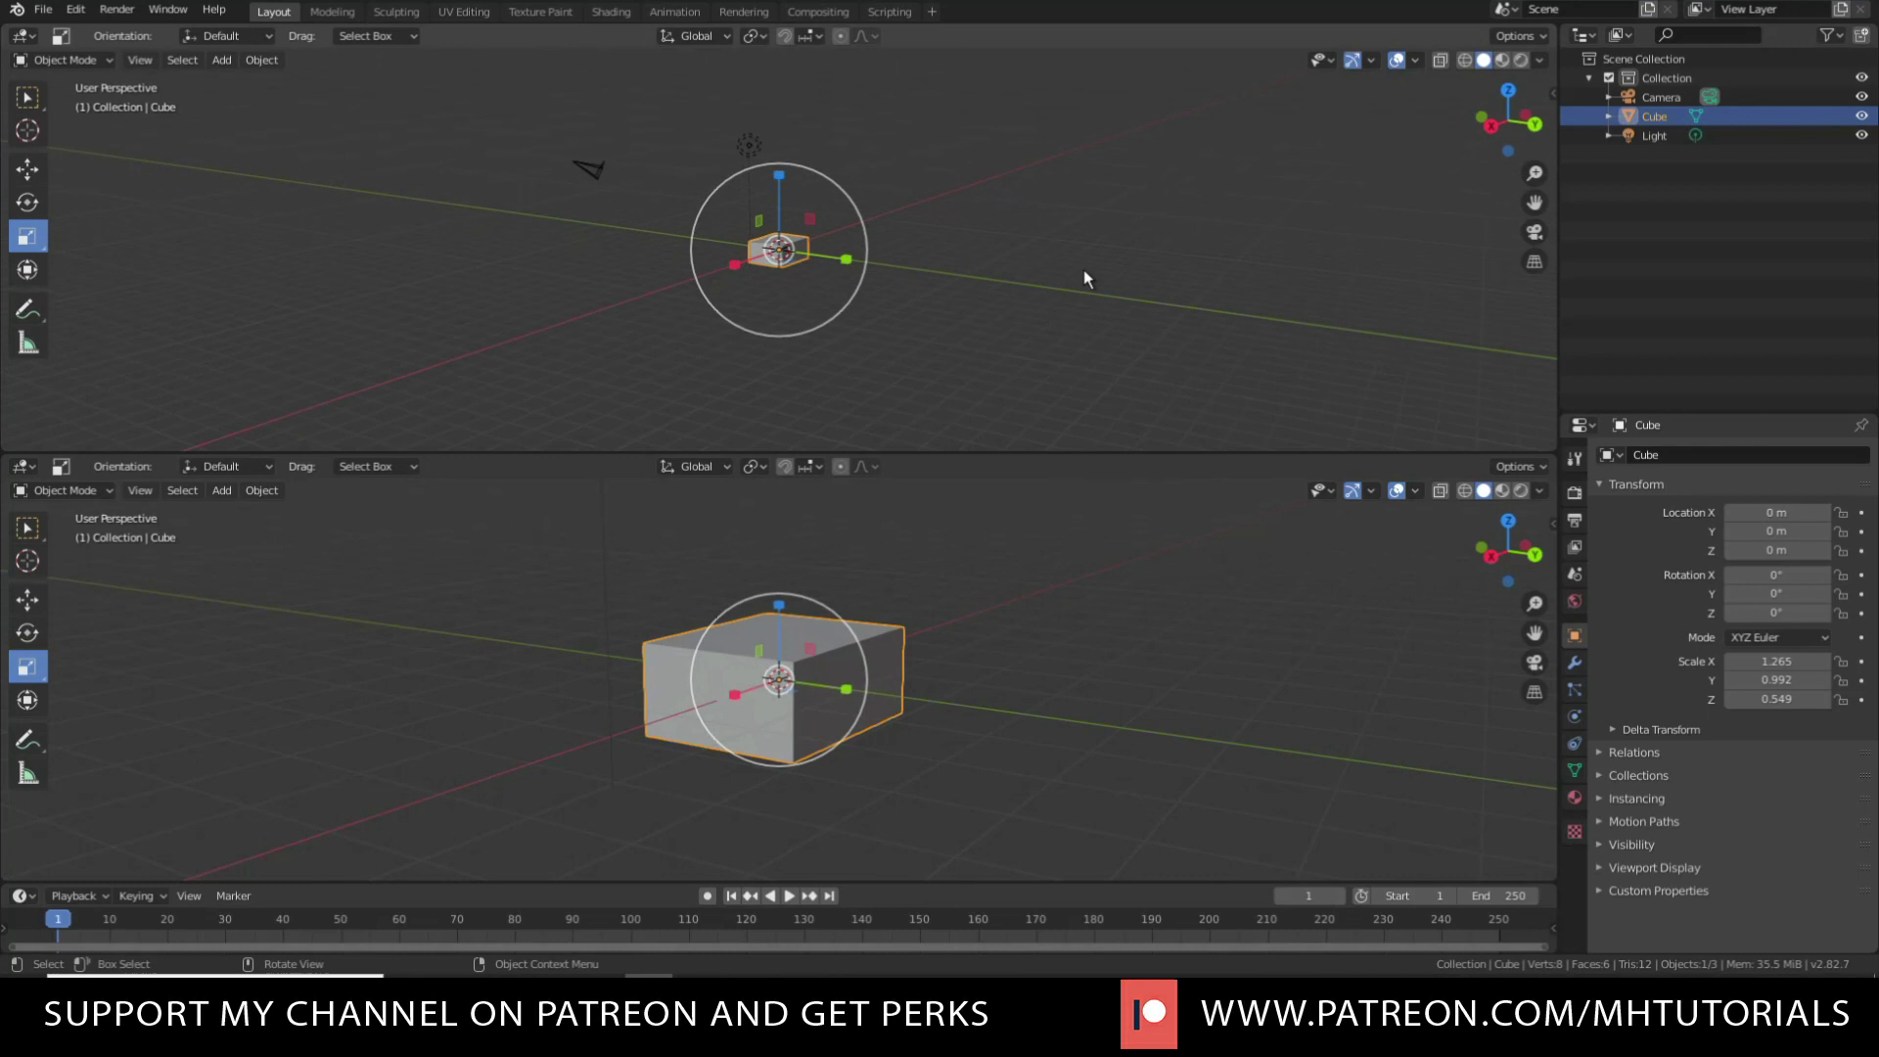
{"action": "scroll", "coordinate": [1084, 272], "scroll_direction": "up", "scroll_amount": 3}
{"action": "scroll", "coordinate": [1084, 273], "scroll_direction": "down", "scroll_amount": 2}
{"action": "scroll", "coordinate": [1087, 275], "scroll_direction": "up", "scroll_amount": 2}
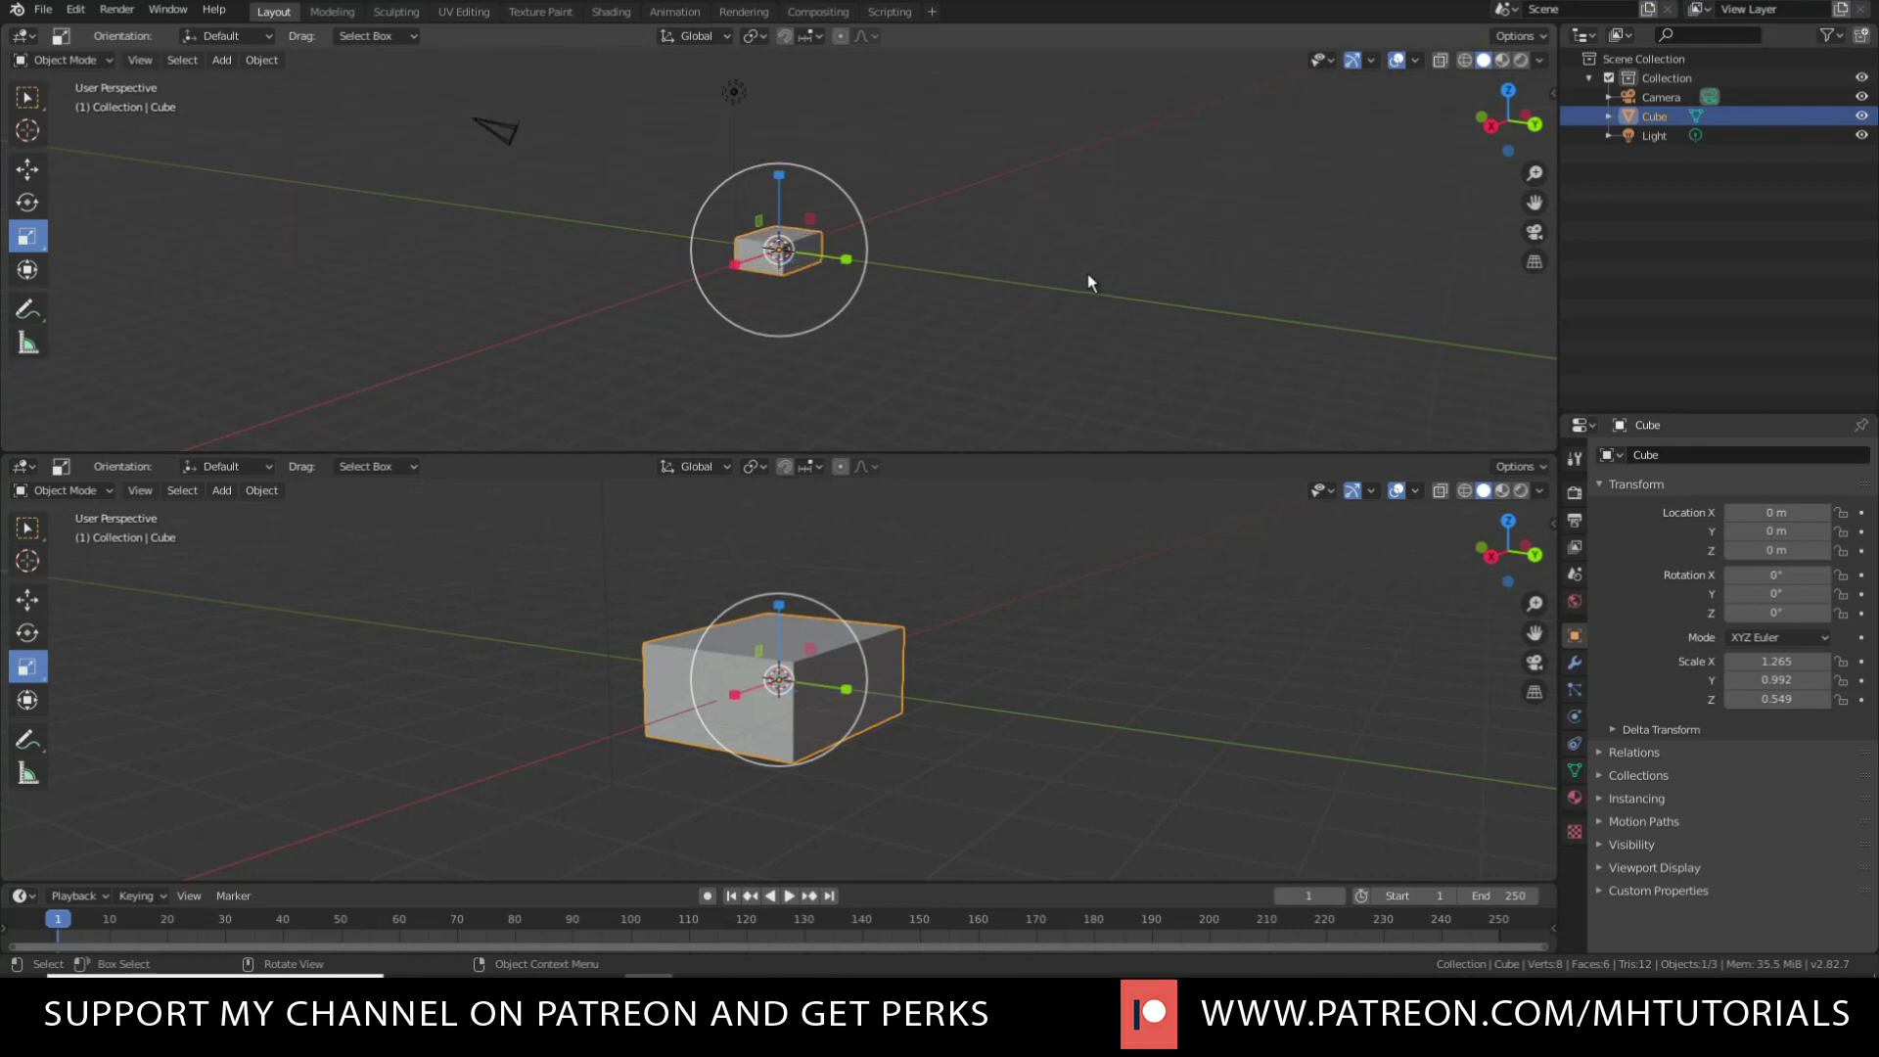
{"action": "middle_click_drag", "start_coordinate": [1113, 265], "coordinate": [1201, 239]}
{"action": "right_click_drag", "start_coordinate": [1203, 241], "coordinate": [1179, 240], "text": "shift"}
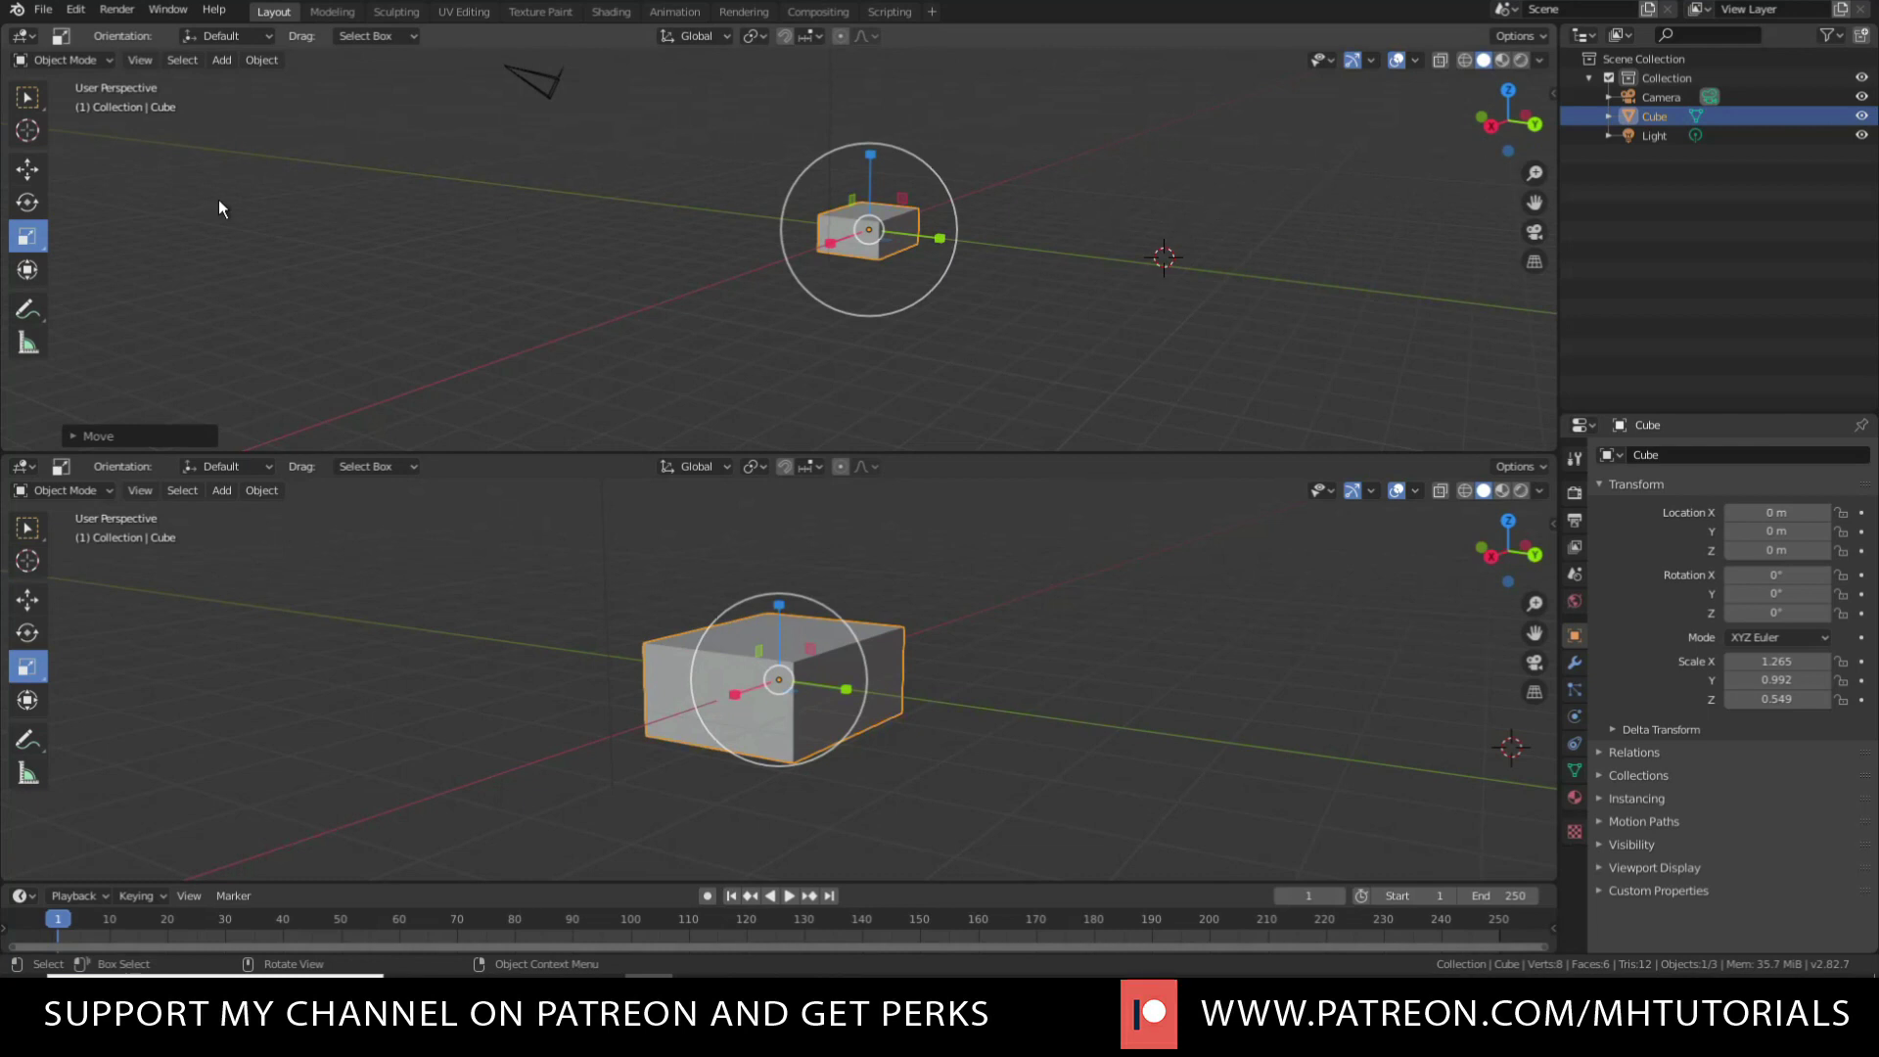
Switch the upper viewport to the top orthographic view and look through its available interaction modes.
{"action": "left_click", "coordinate": [1508, 90]}
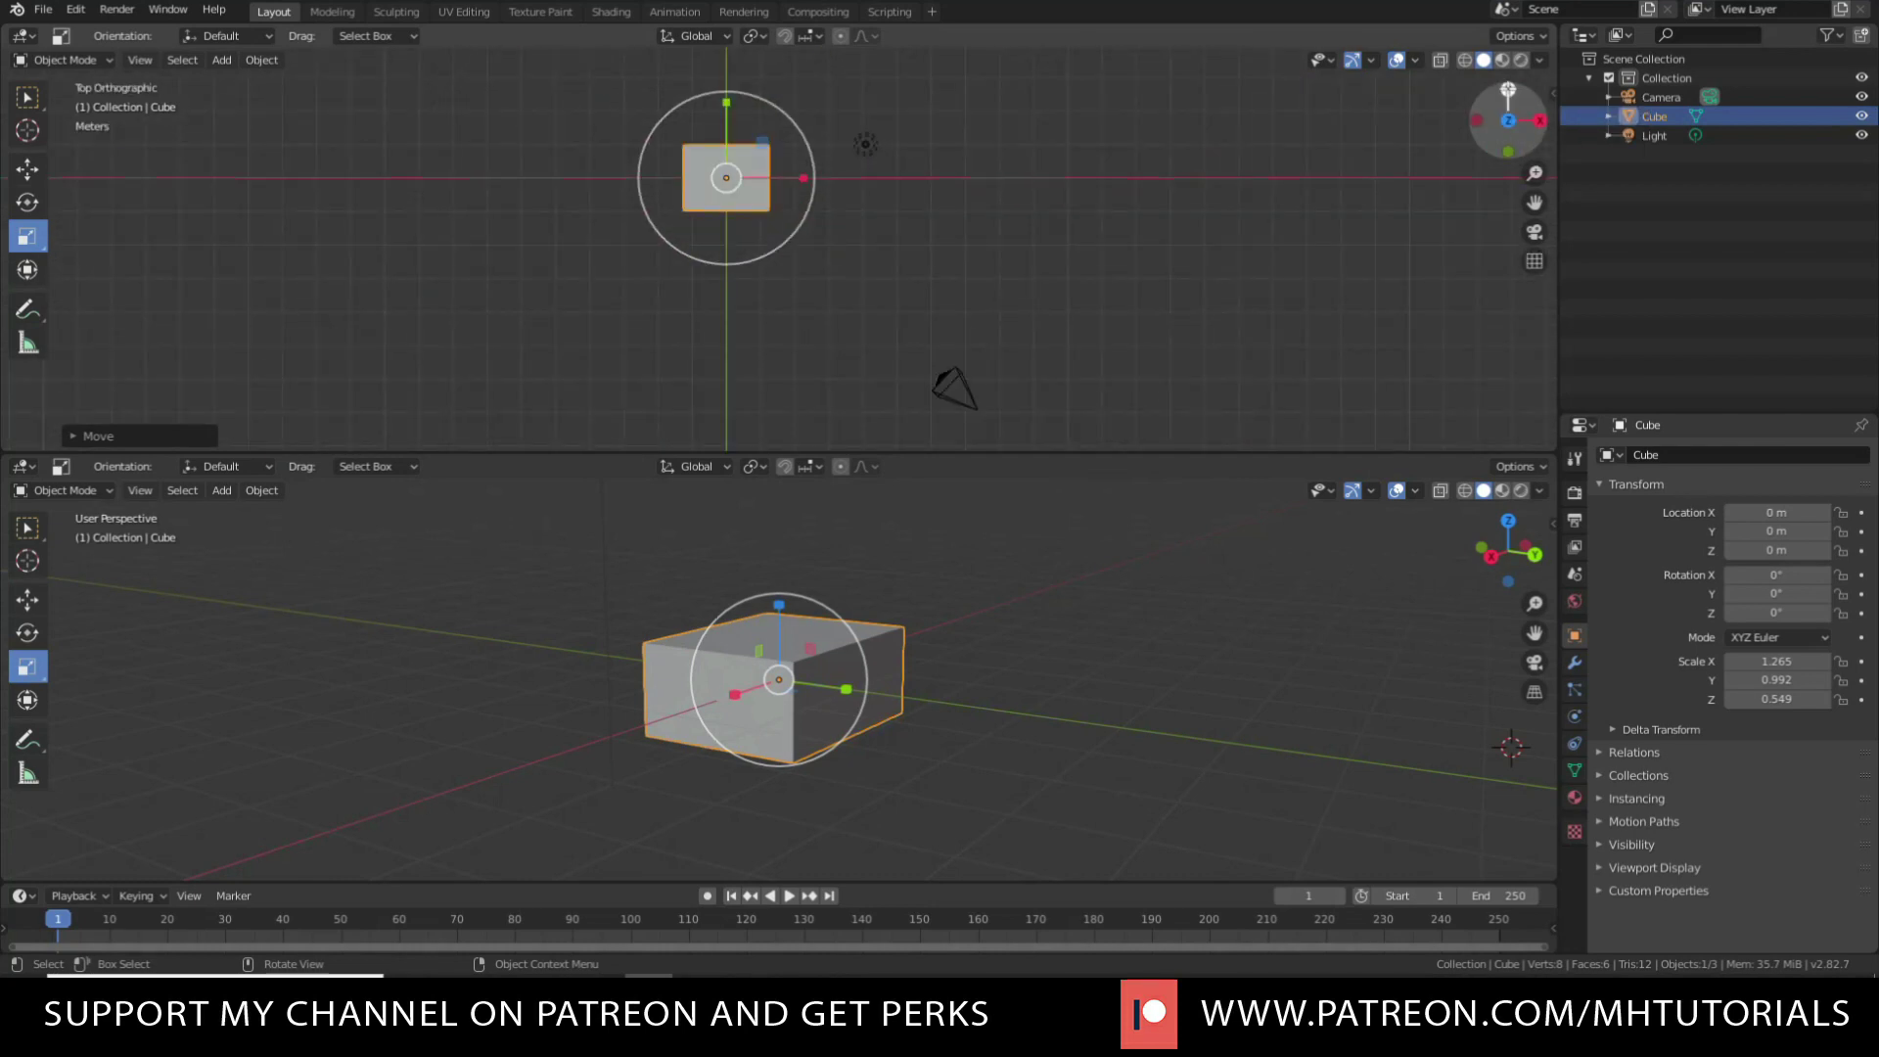
{"action": "left_click", "coordinate": [65, 60]}
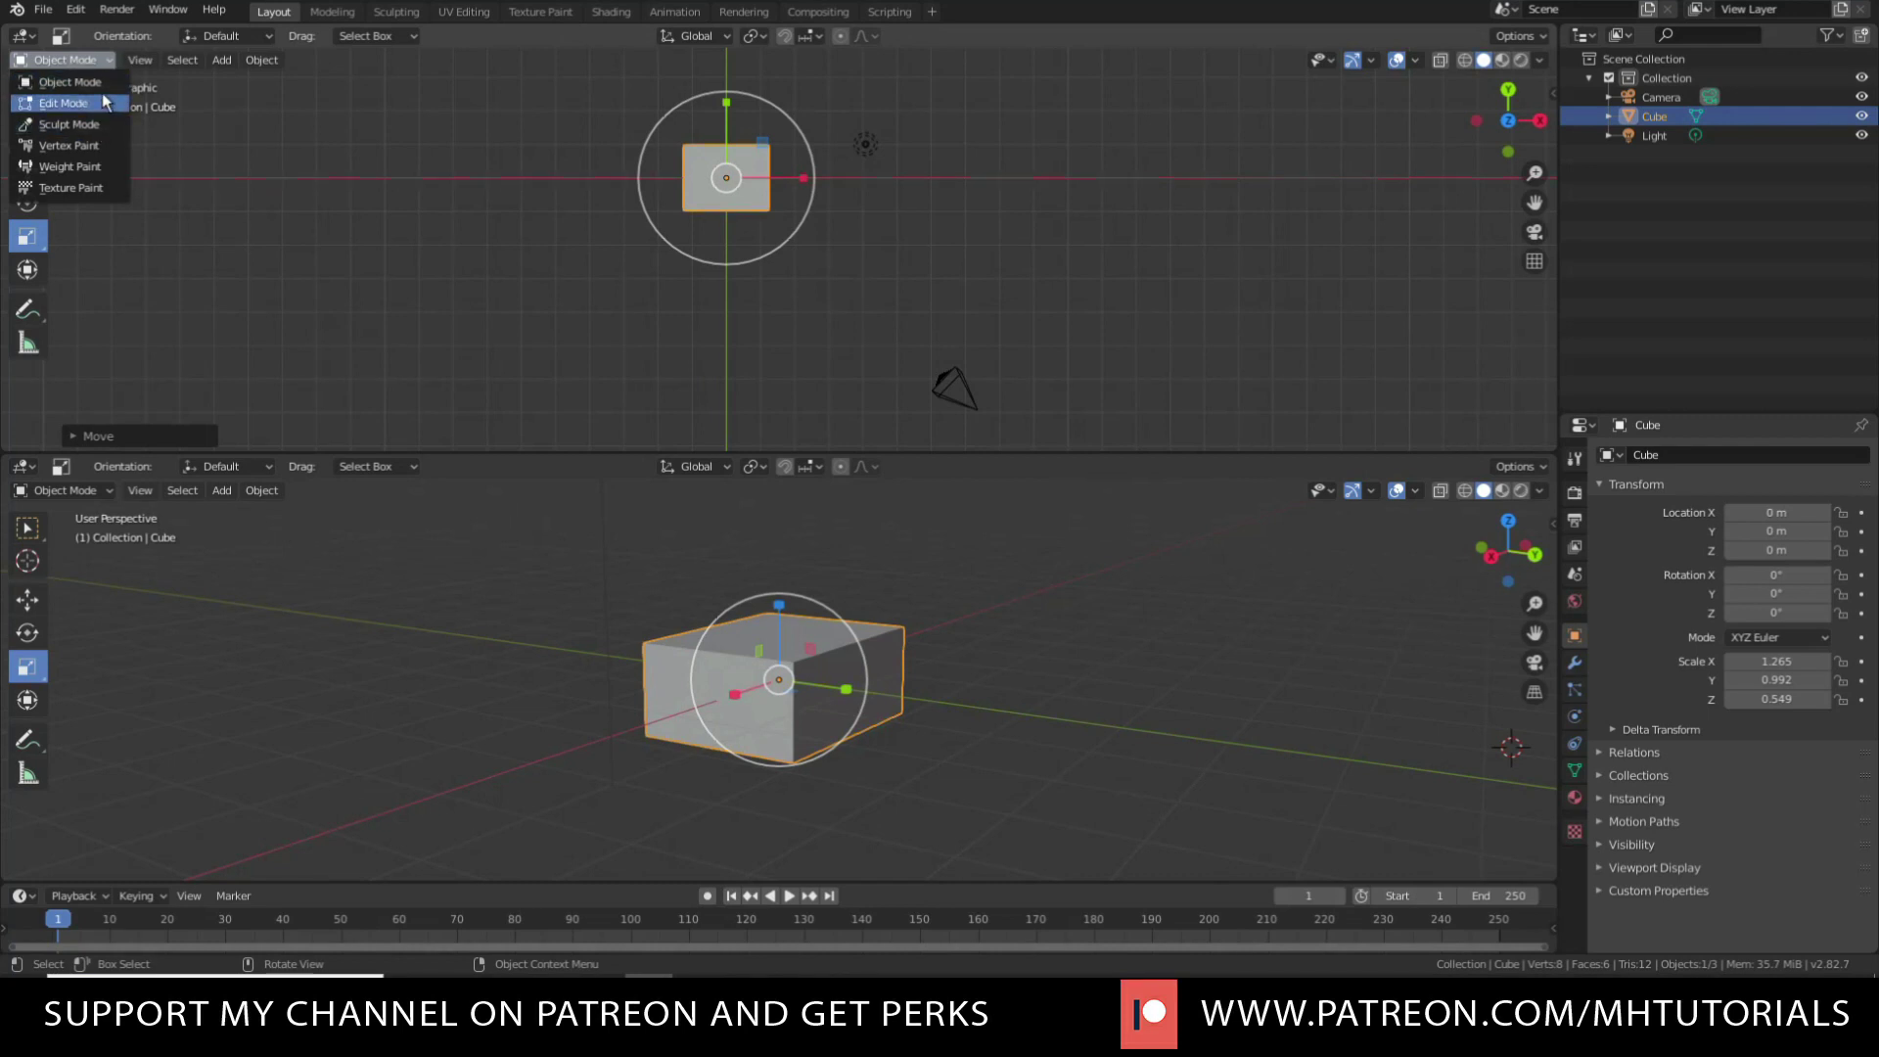
{"action": "key", "text": "Escape"}
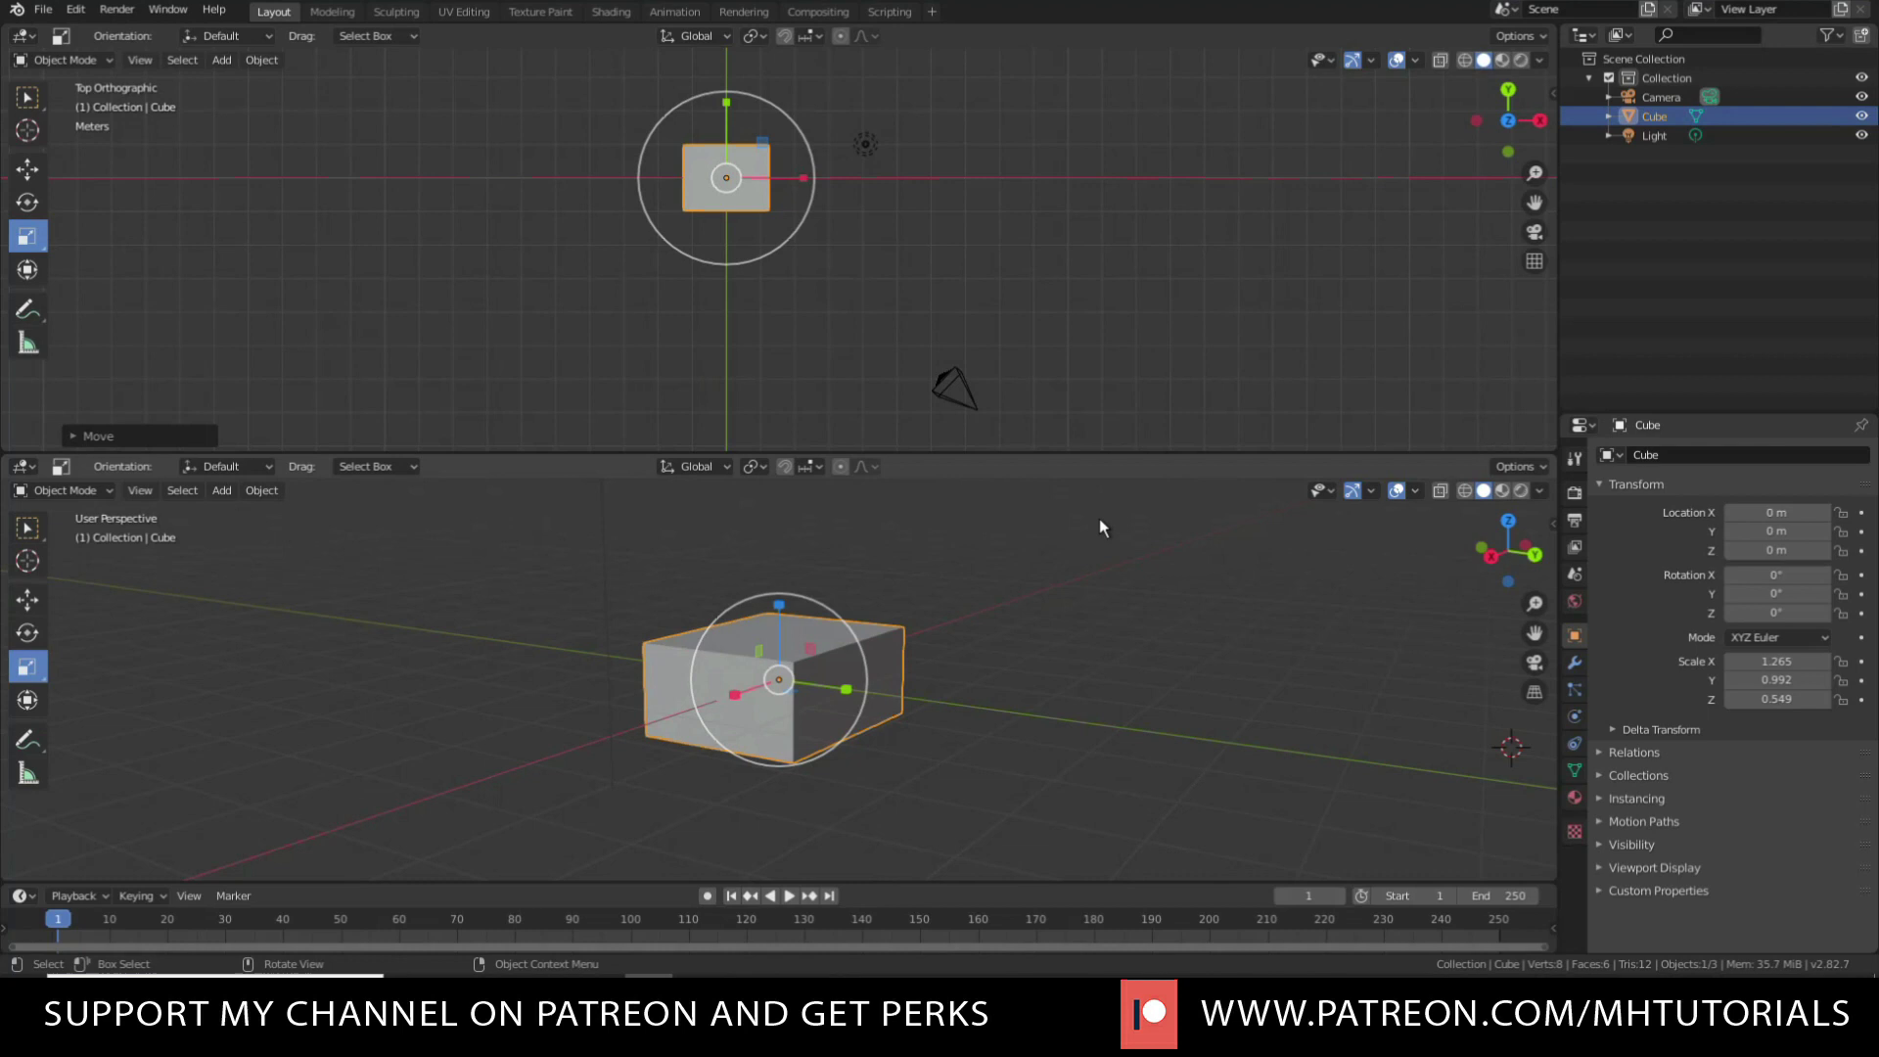
Join the two stacked viewports into one, keeping the lower perspective view.
{"action": "right_click", "coordinate": [1105, 452]}
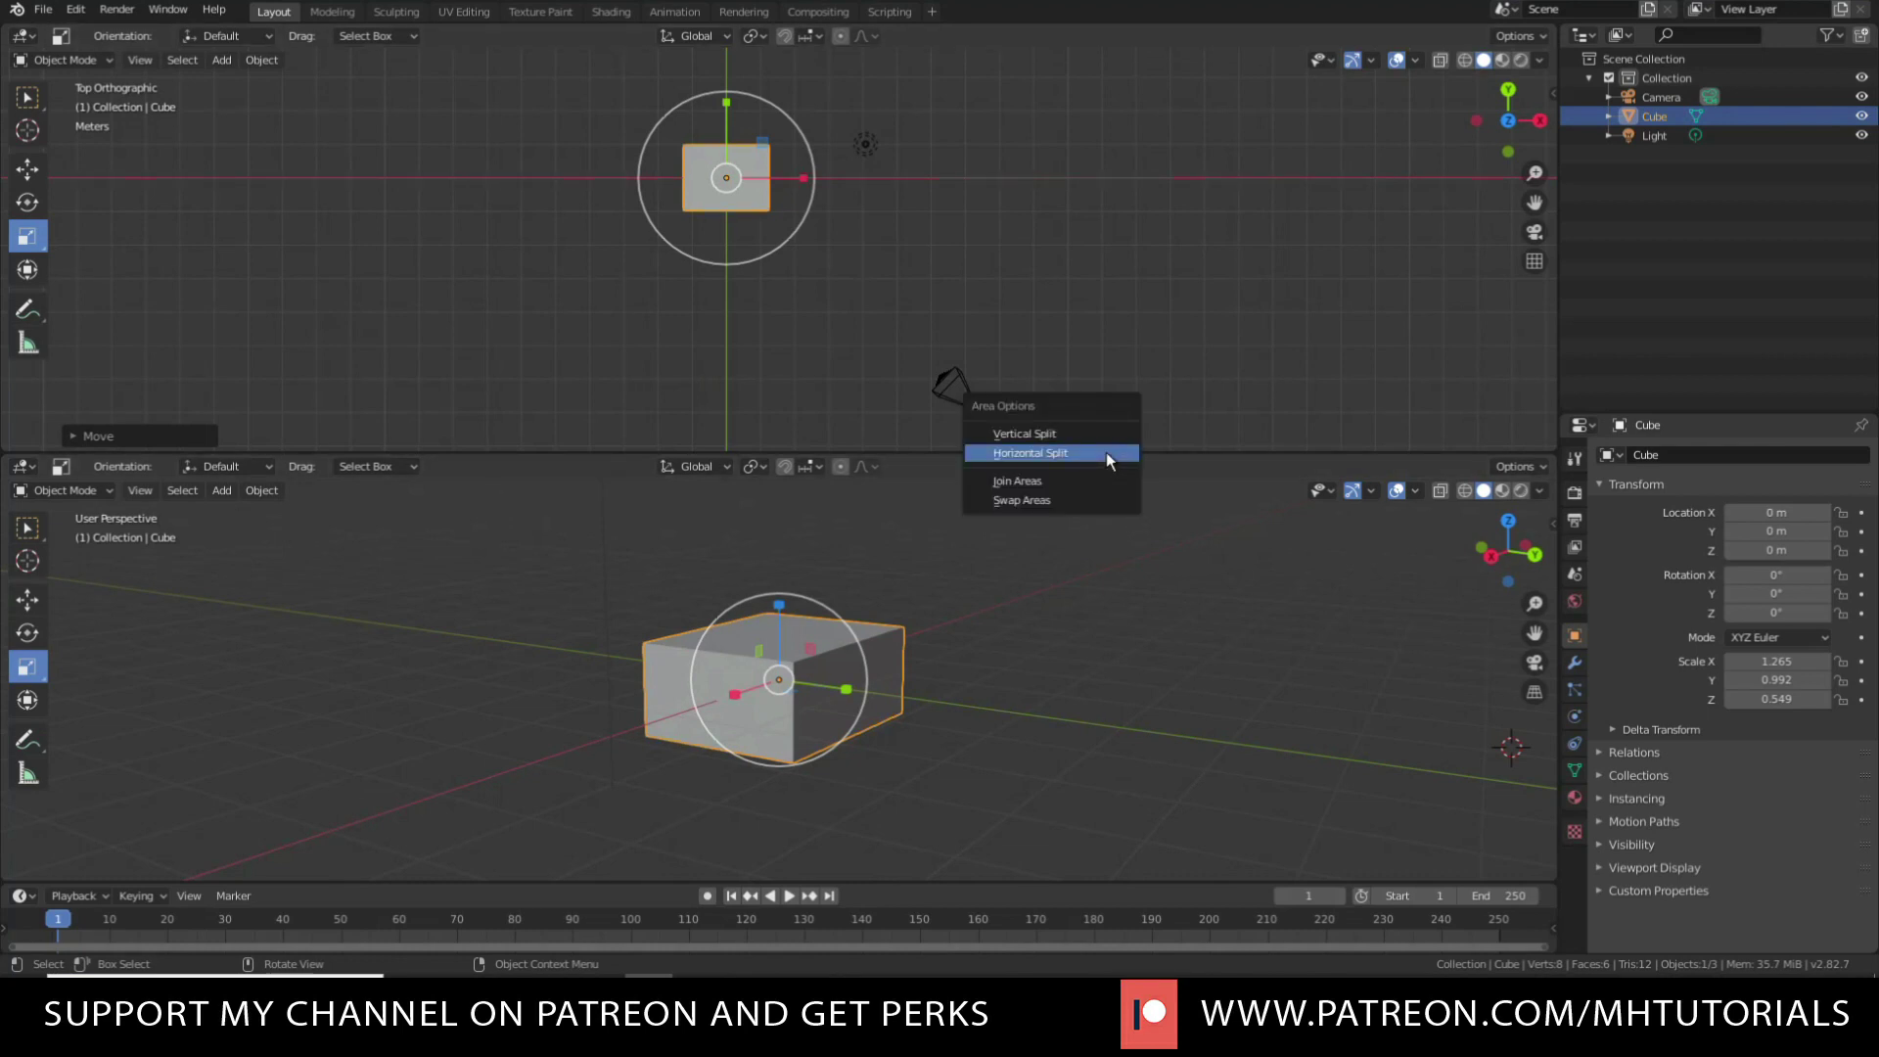
{"action": "left_click", "coordinate": [1052, 483]}
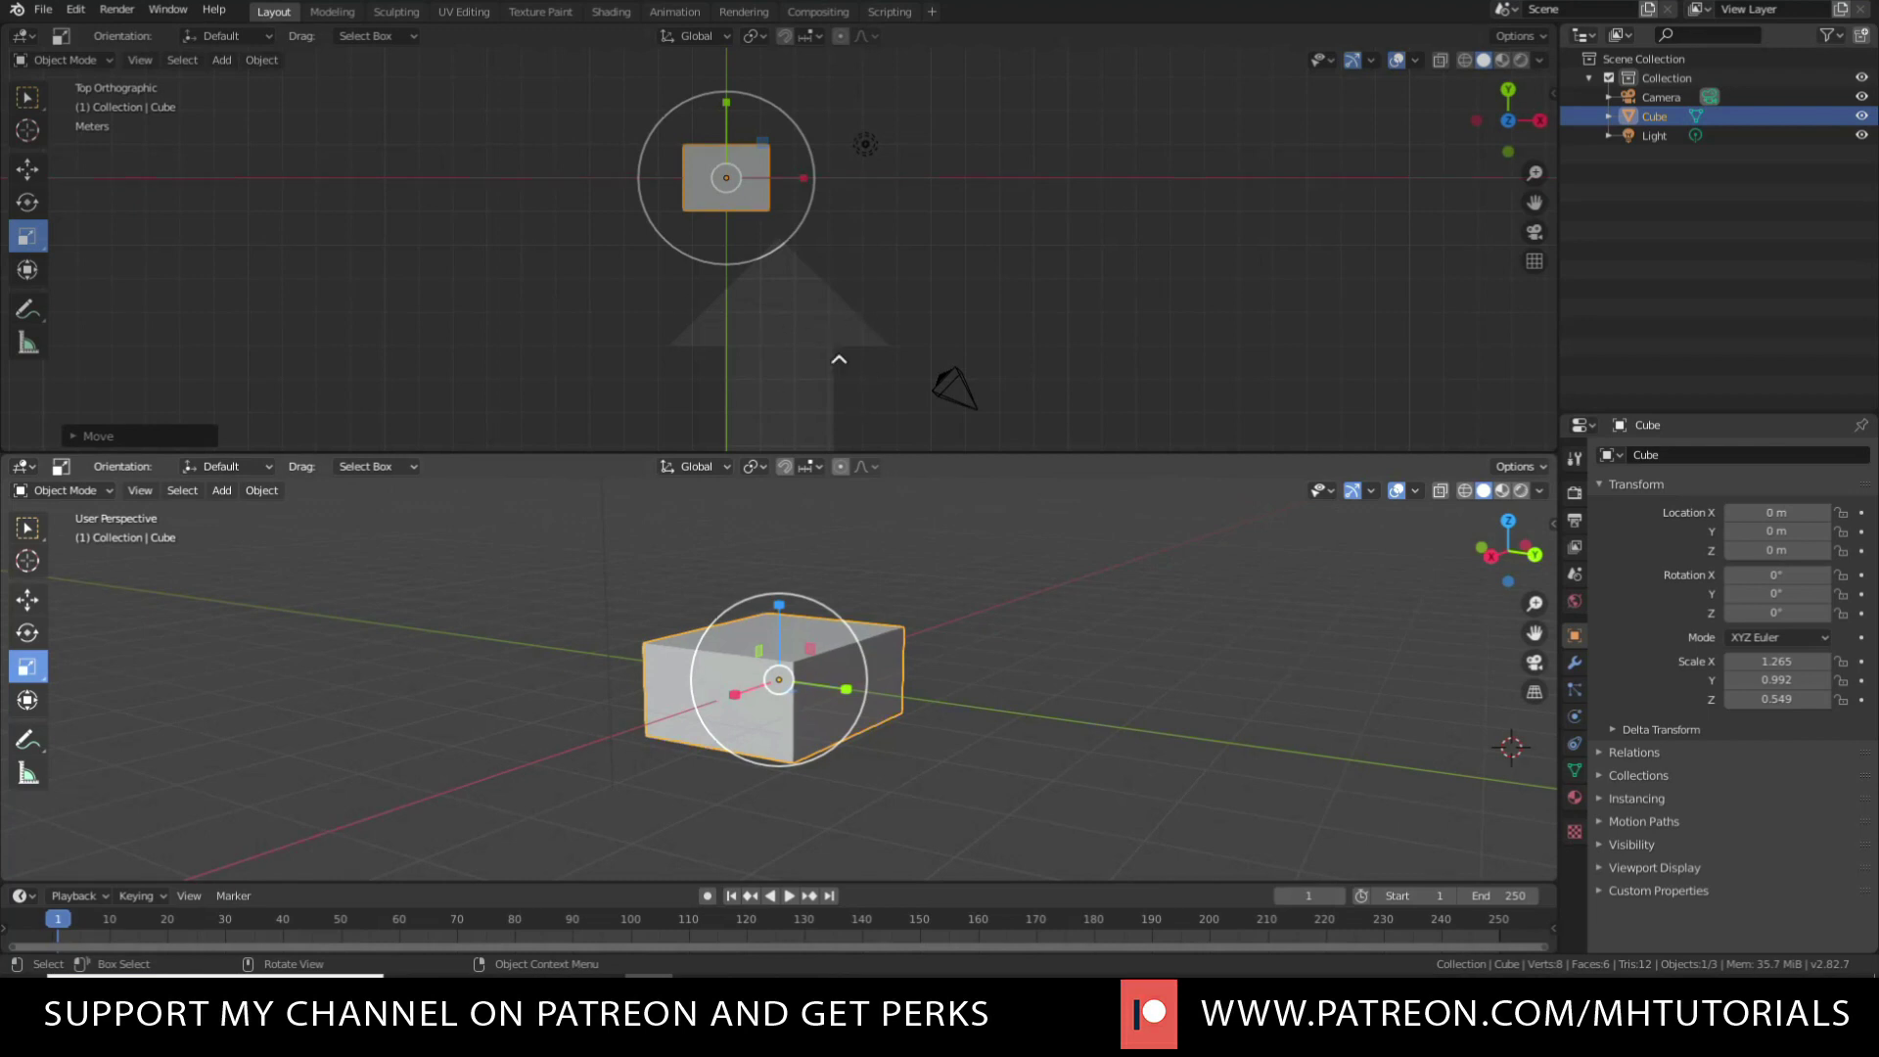
{"action": "left_click", "coordinate": [795, 323]}
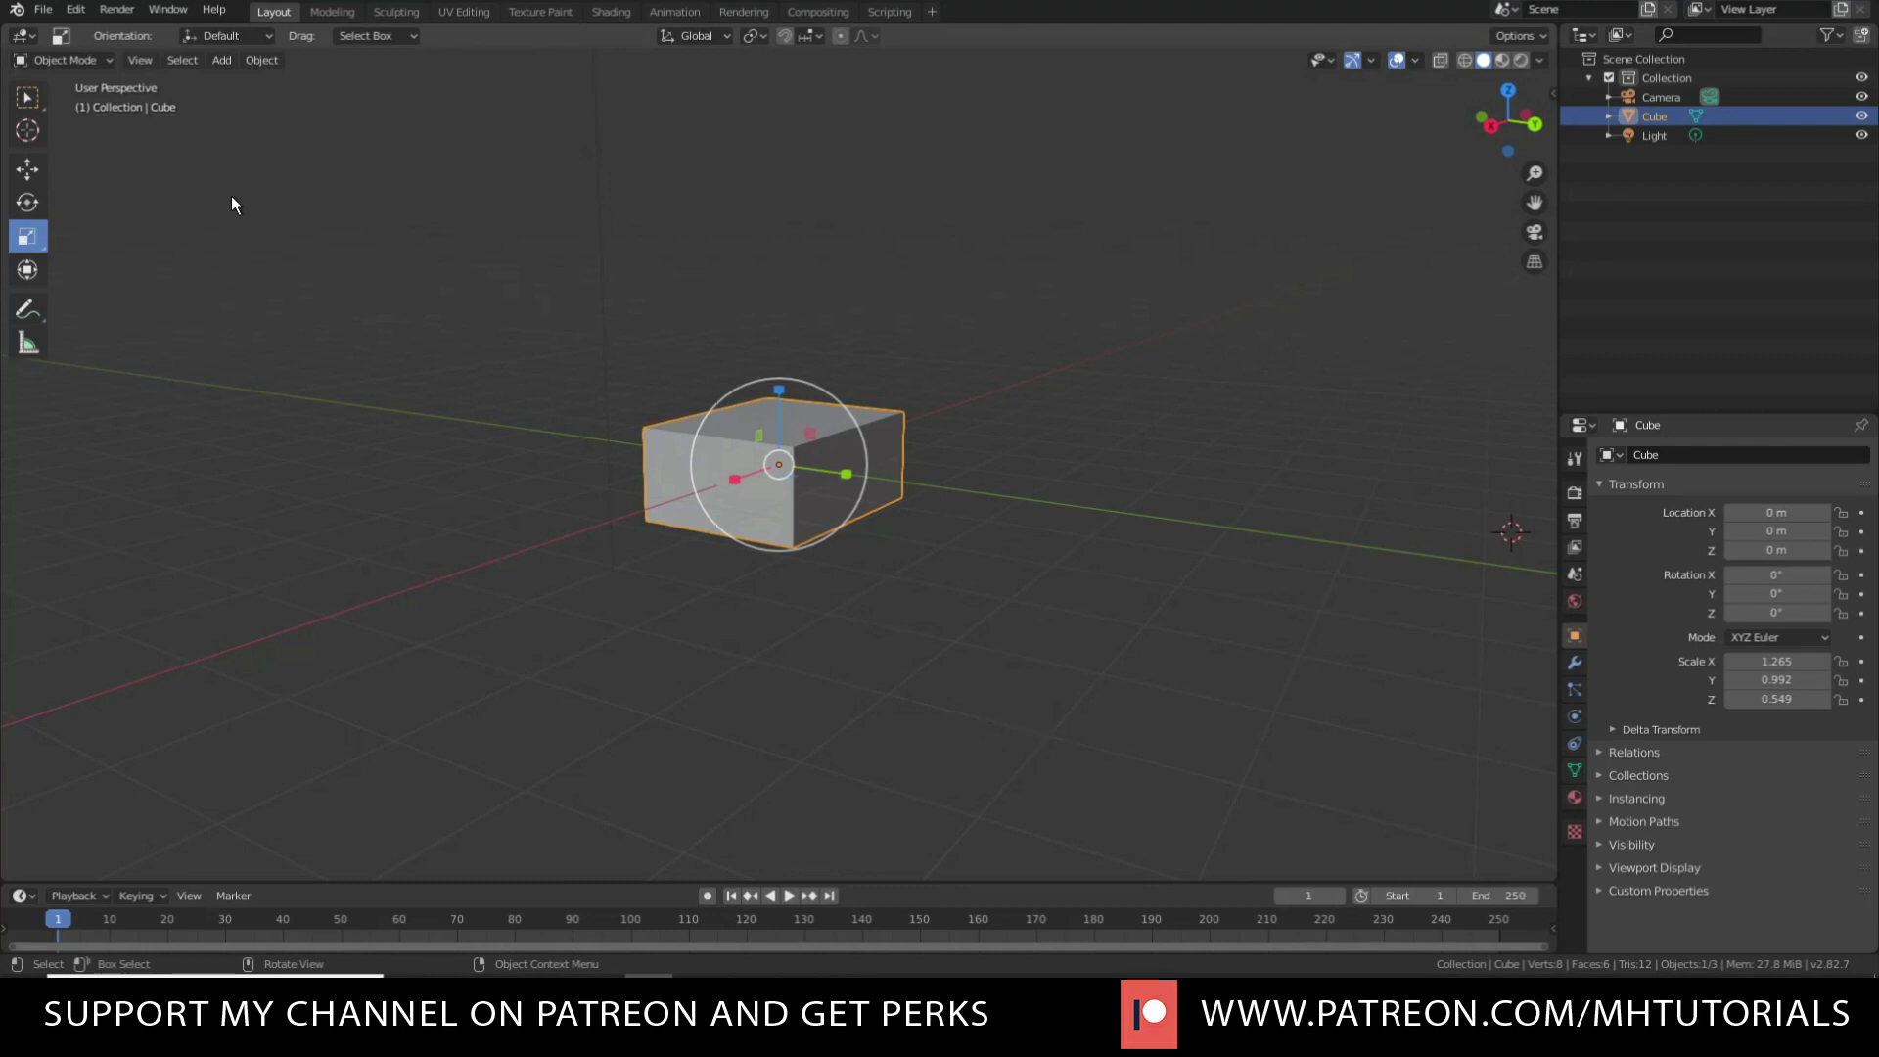
Add a cylinder mesh at the 3D cursor and undo the addition.
{"action": "left_click", "coordinate": [221, 62]}
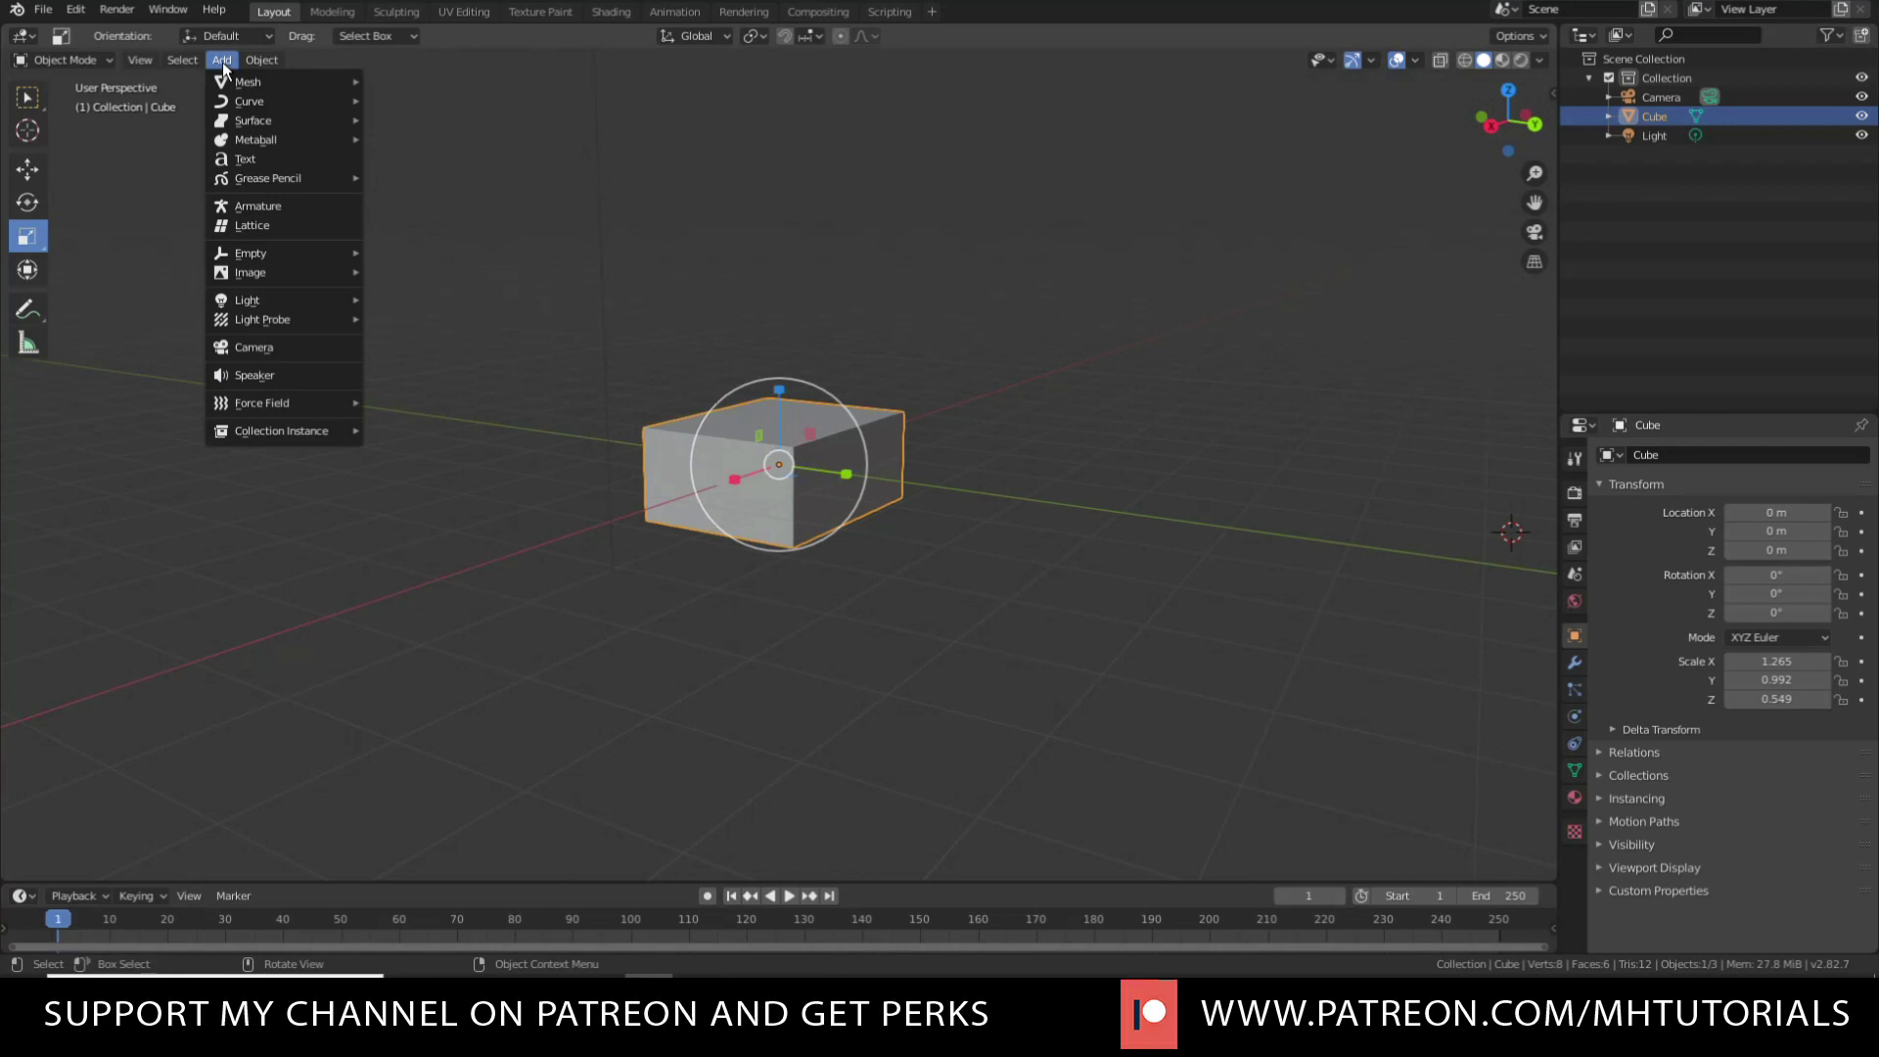
{"action": "mouse_move", "coordinate": [272, 81]}
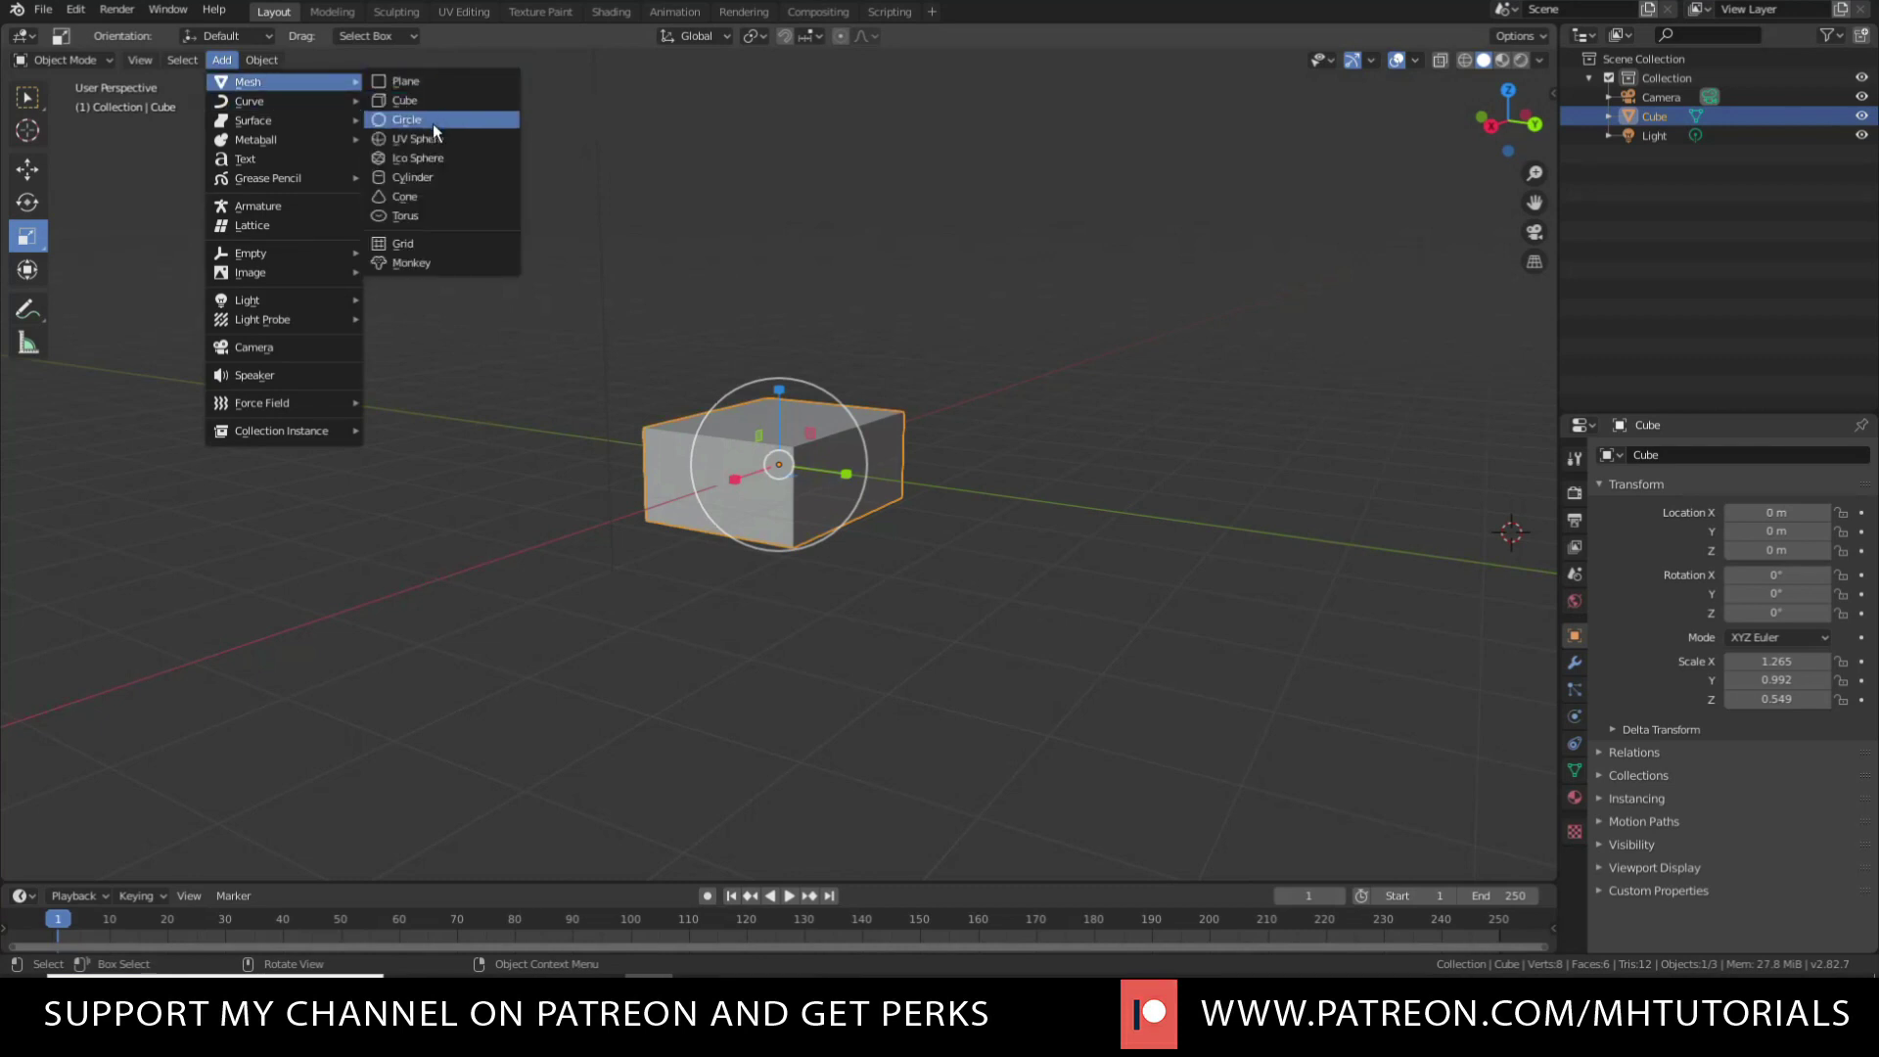
{"action": "left_click", "coordinate": [439, 185]}
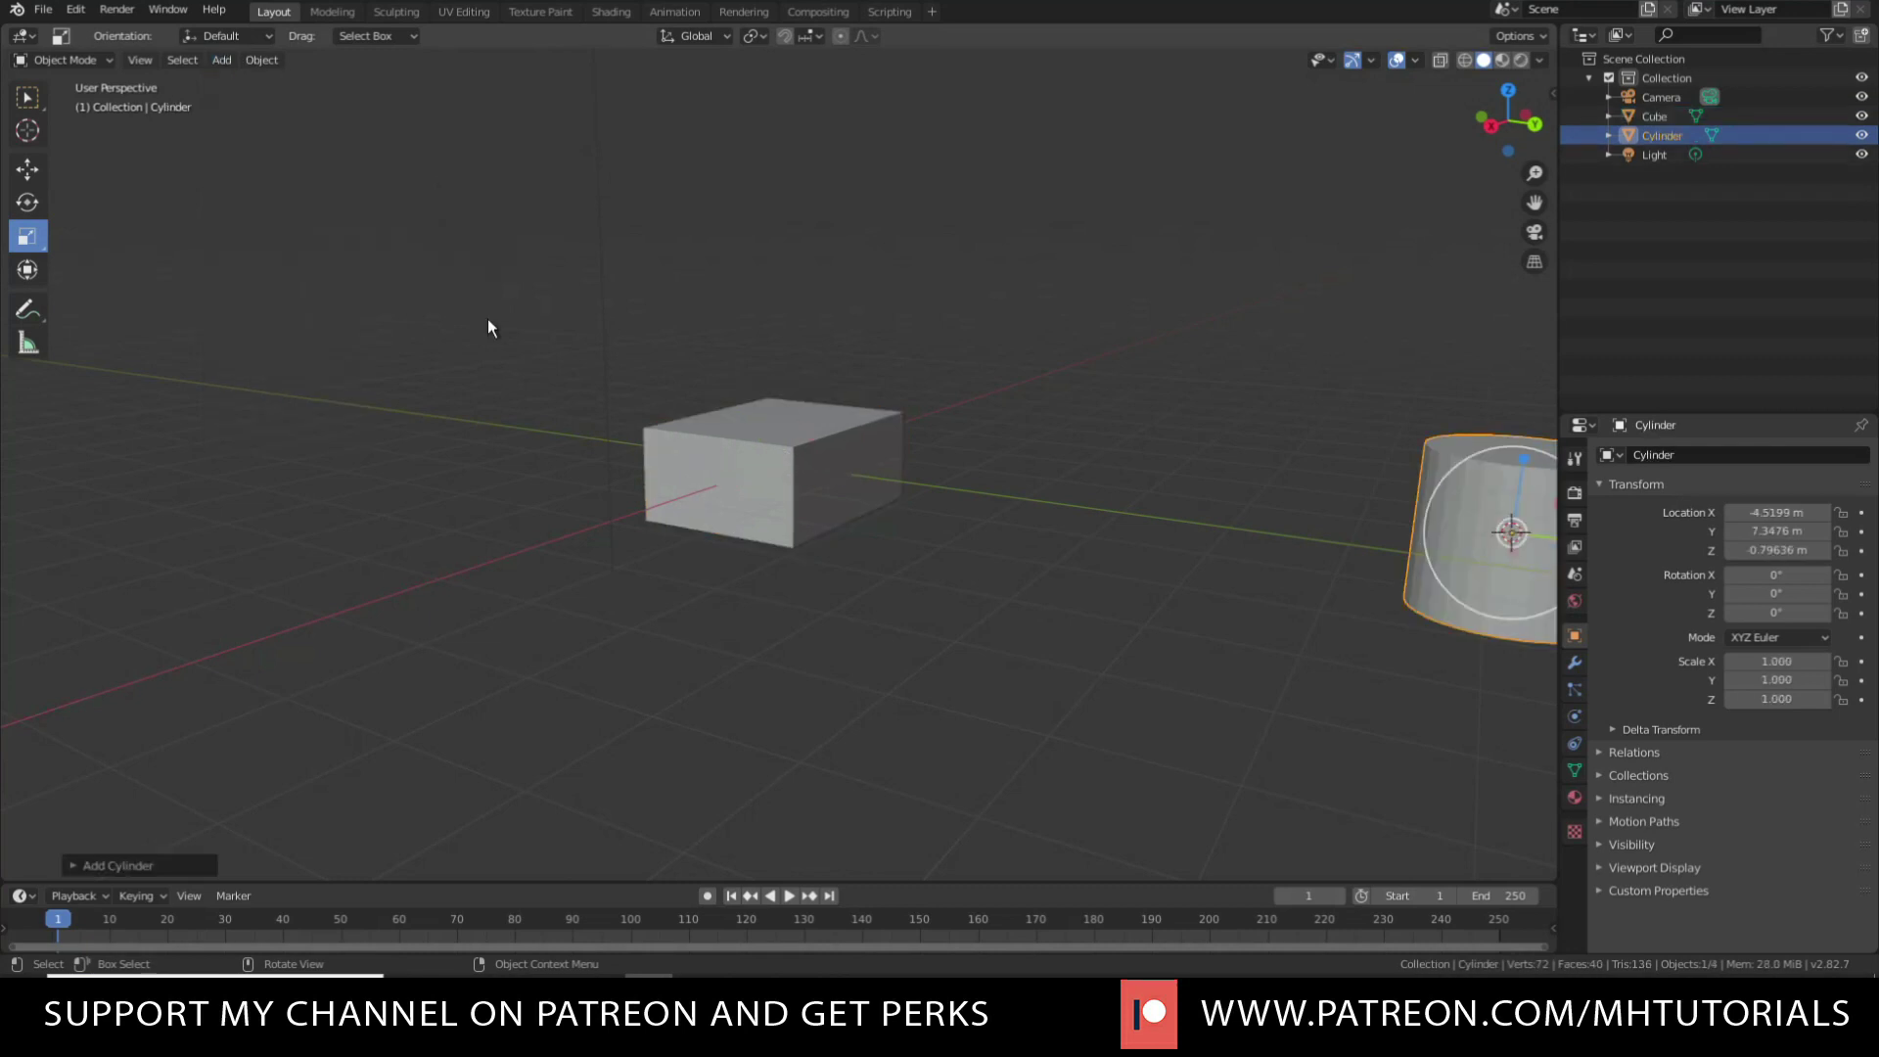
{"action": "scroll", "coordinate": [1352, 626], "scroll_direction": "down", "scroll_amount": 2}
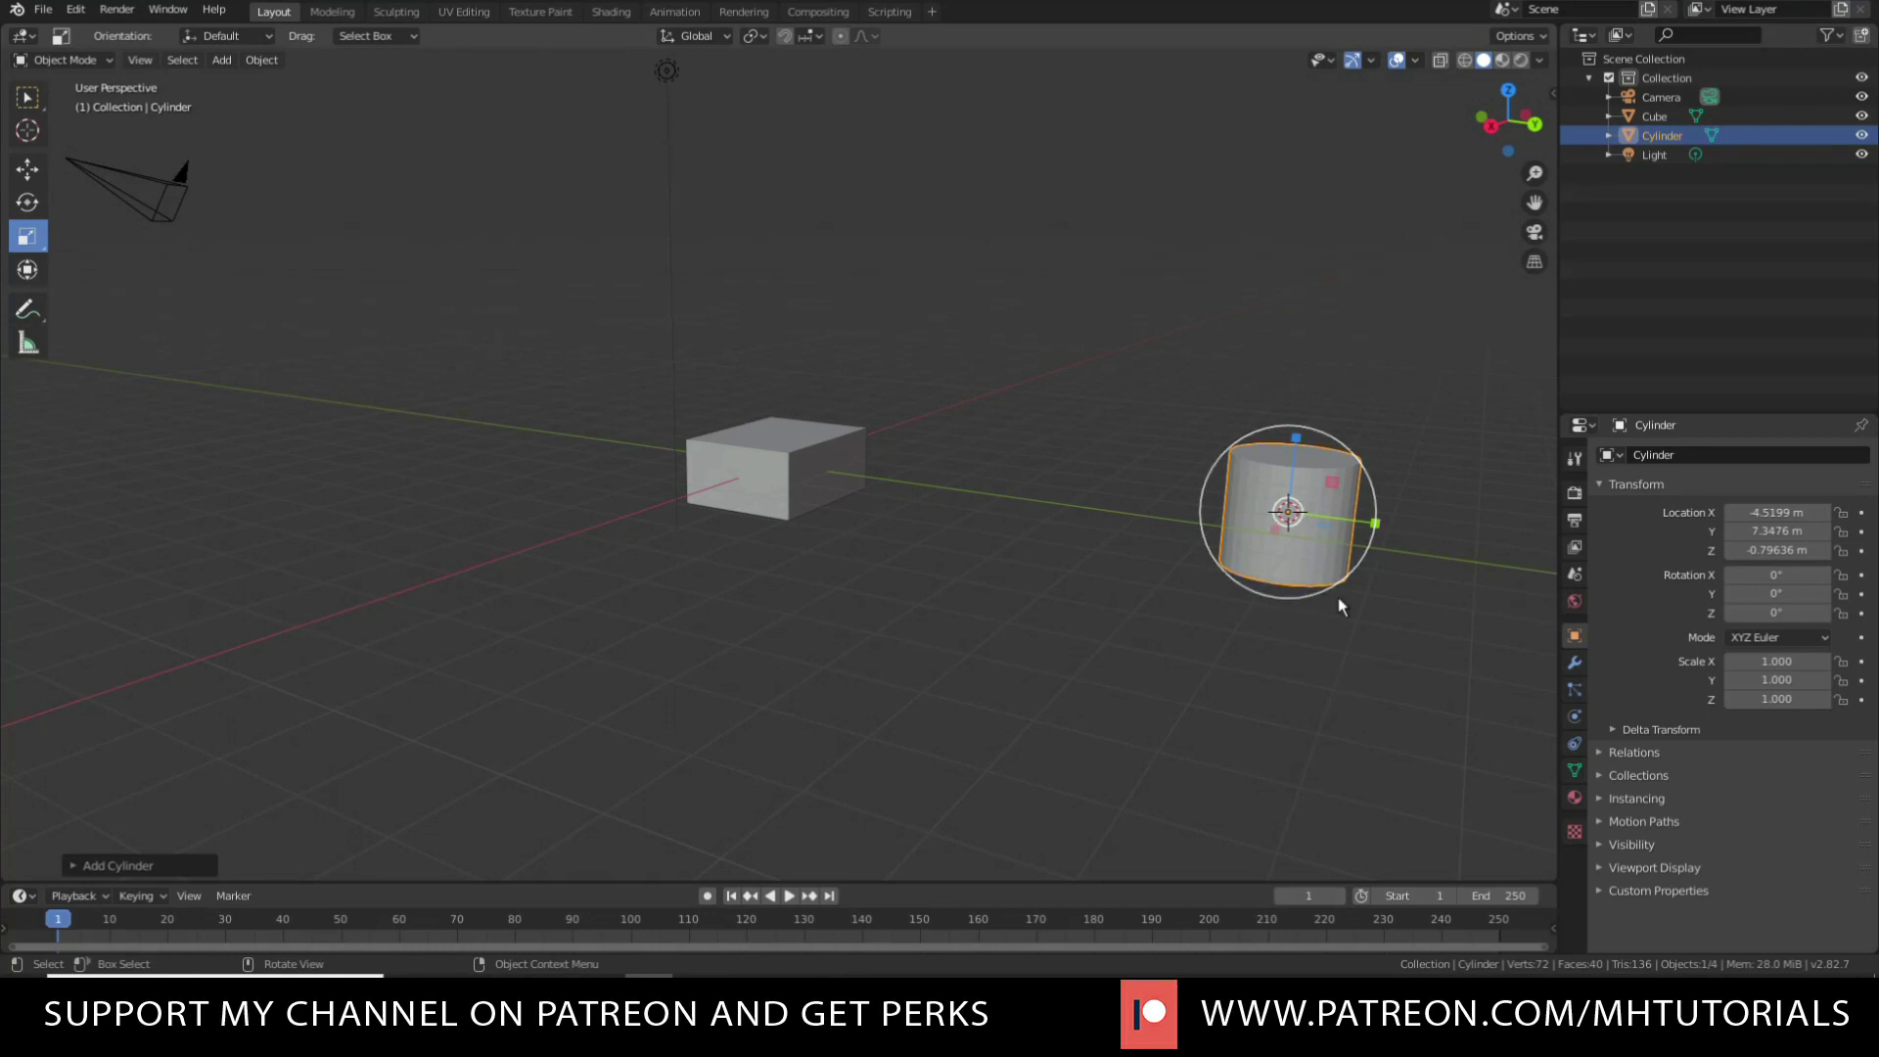
{"action": "key", "text": "ctrl+z"}
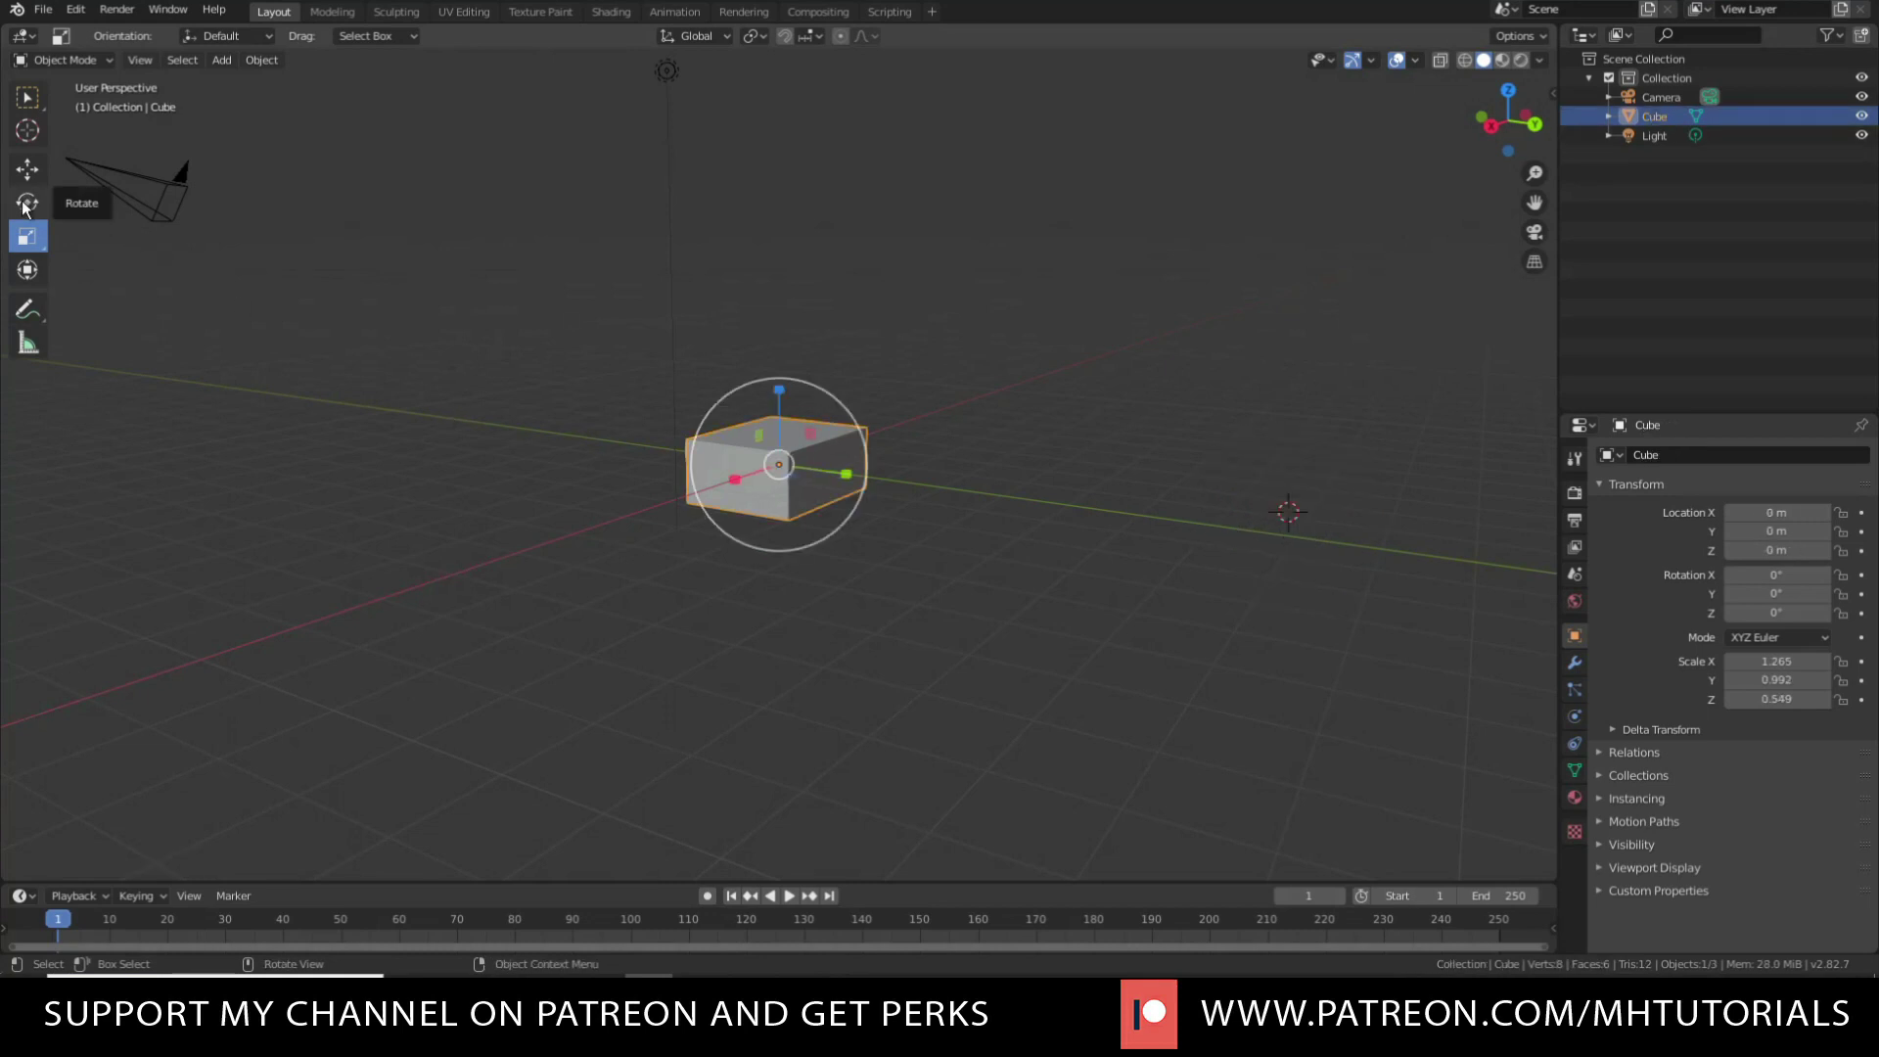
Activate the Cursor tool and place the 3D cursor at several spots, ending at about X 2.6 m, Y -4.8 m, Z 1.7 m.
{"action": "left_click", "coordinate": [27, 130]}
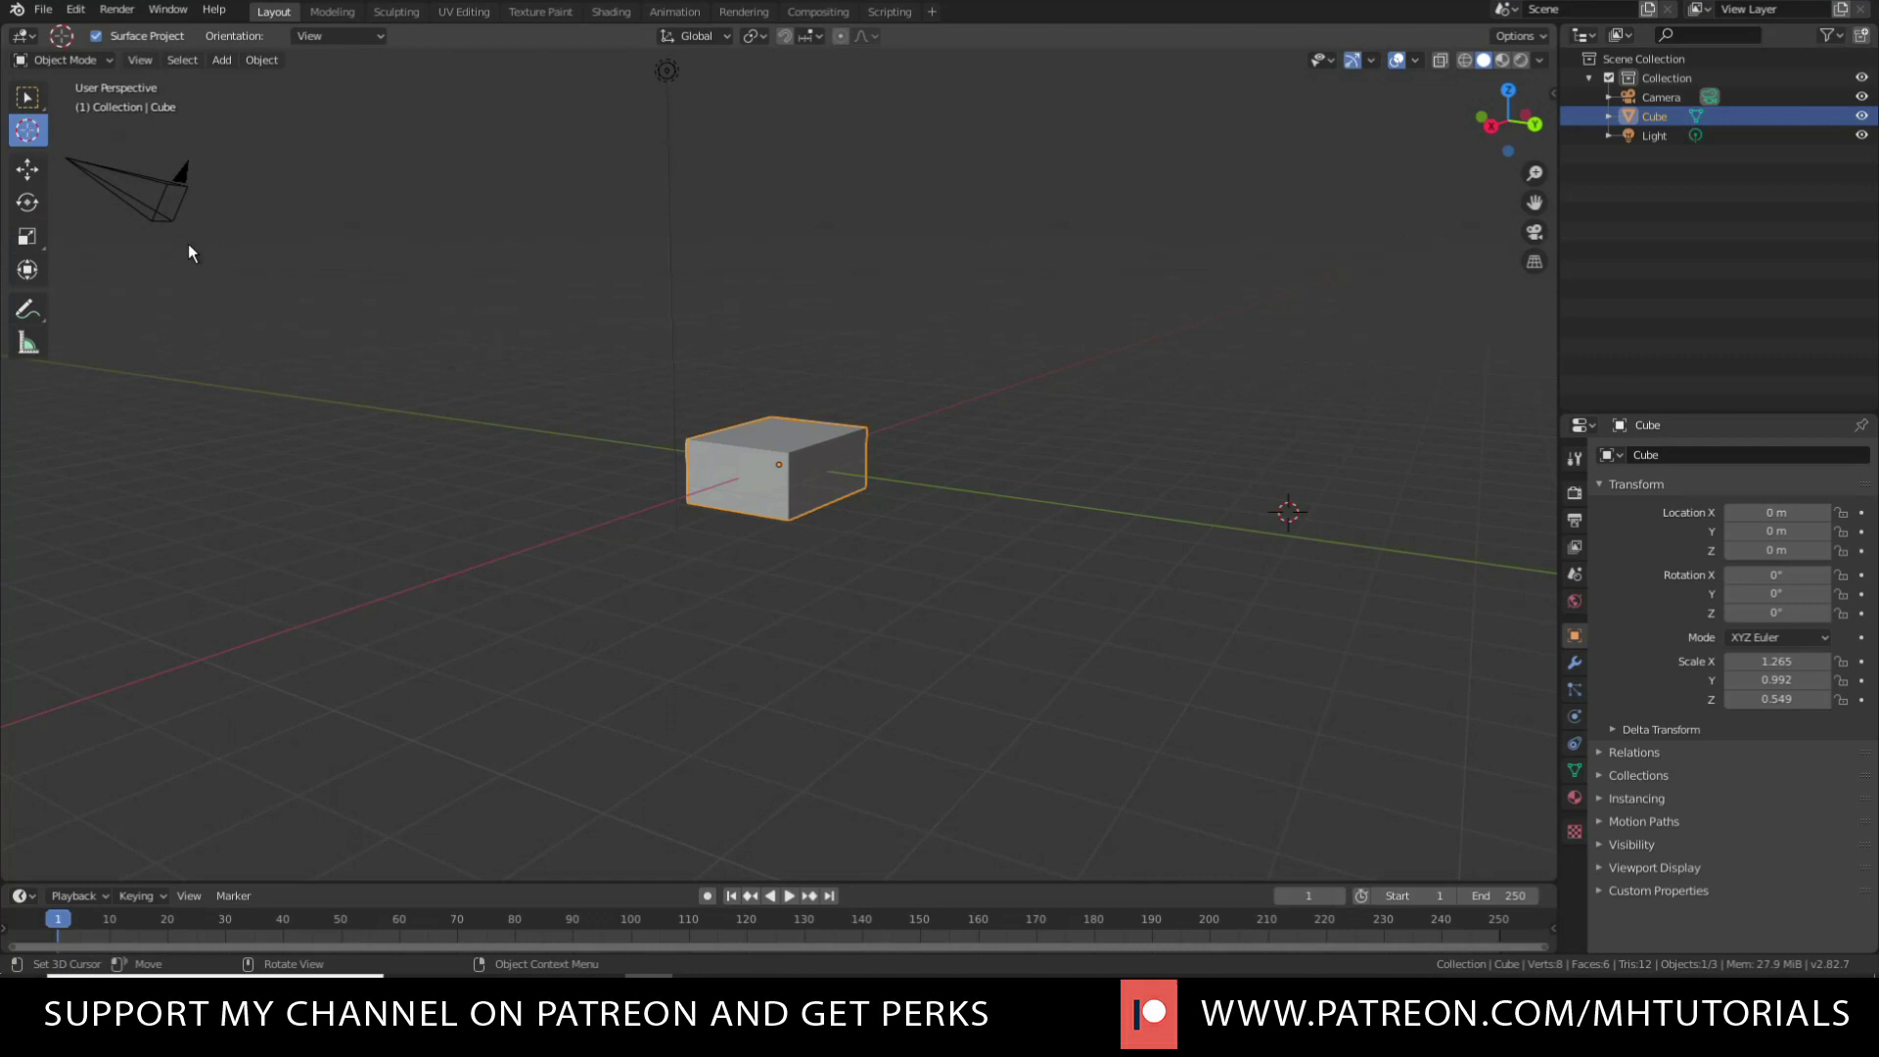
{"action": "left_click", "coordinate": [1050, 551]}
{"action": "left_click", "coordinate": [839, 616]}
{"action": "left_click", "coordinate": [329, 620]}
{"action": "left_click", "coordinate": [460, 362]}
Add a cylinder mesh at the 3D cursor, and a cone mesh at a new cursor position of about X -2.5 m, Y 4.1 m, Z -0.6 m.
{"action": "left_click", "coordinate": [220, 64]}
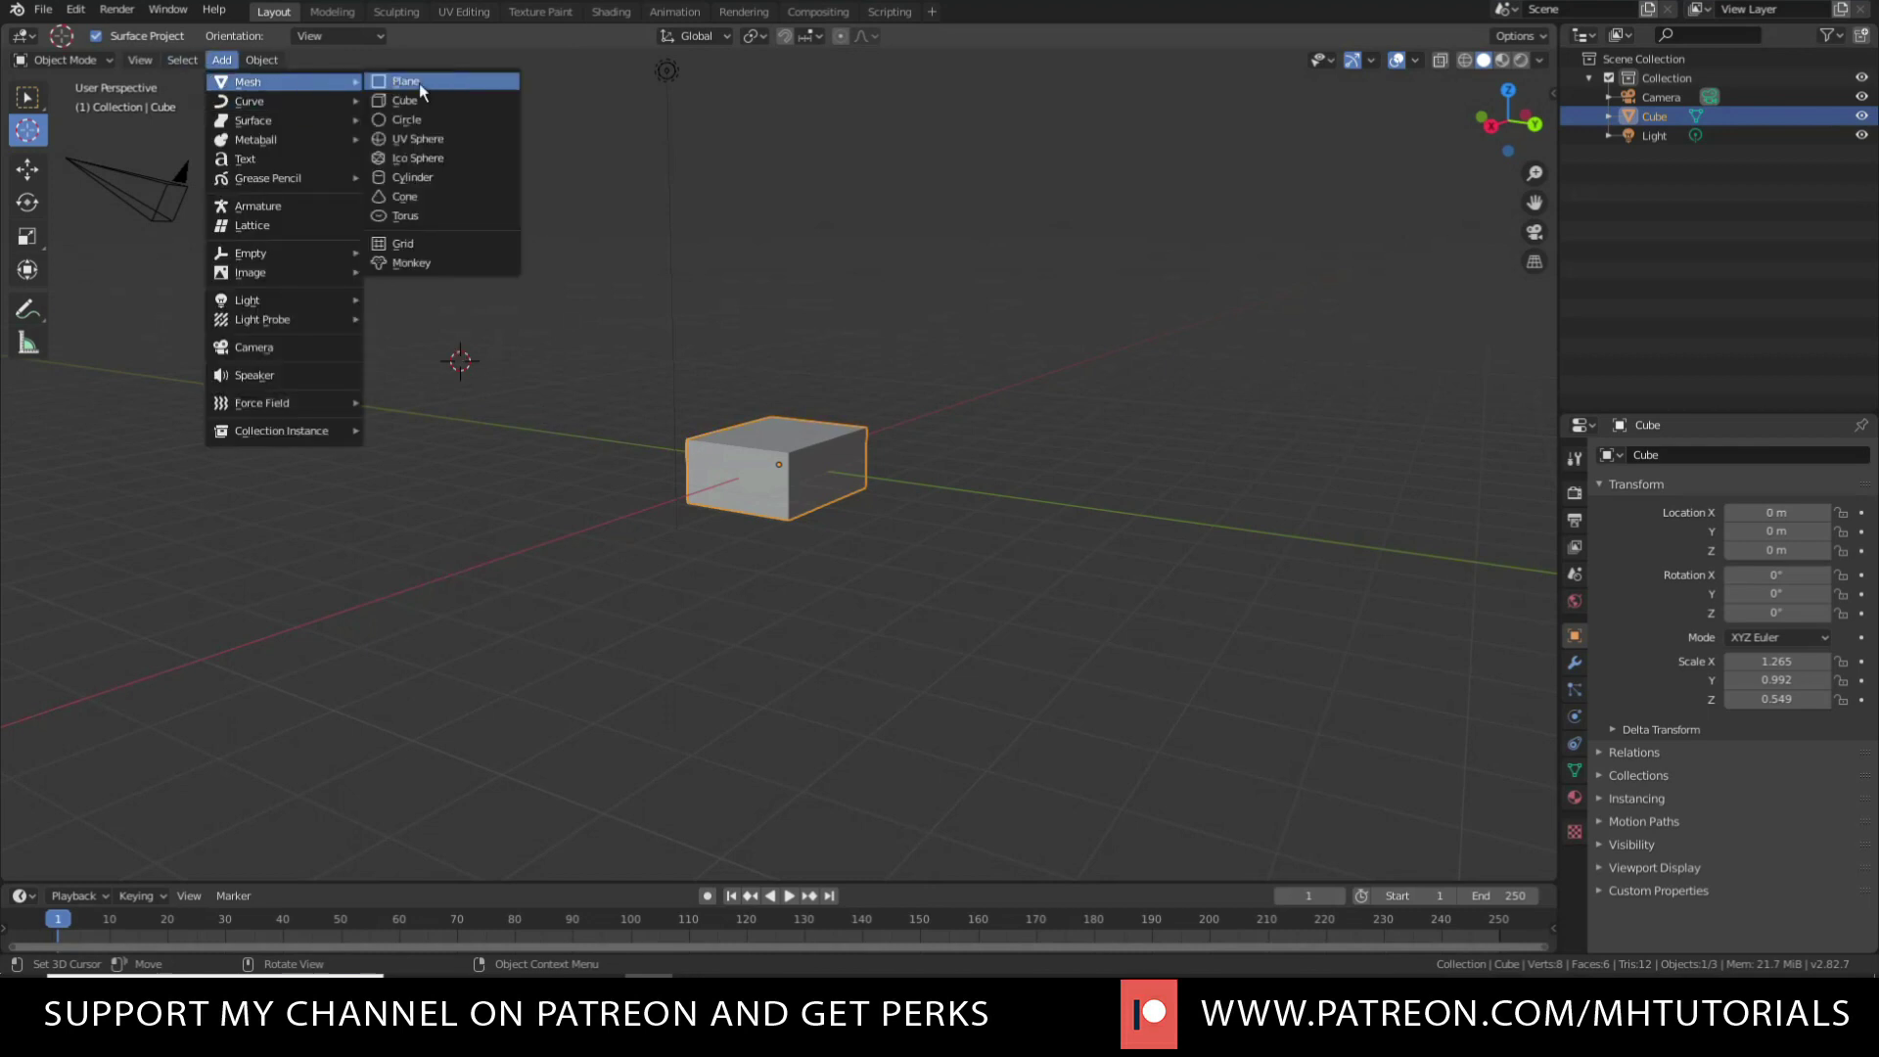
{"action": "left_click", "coordinate": [438, 176]}
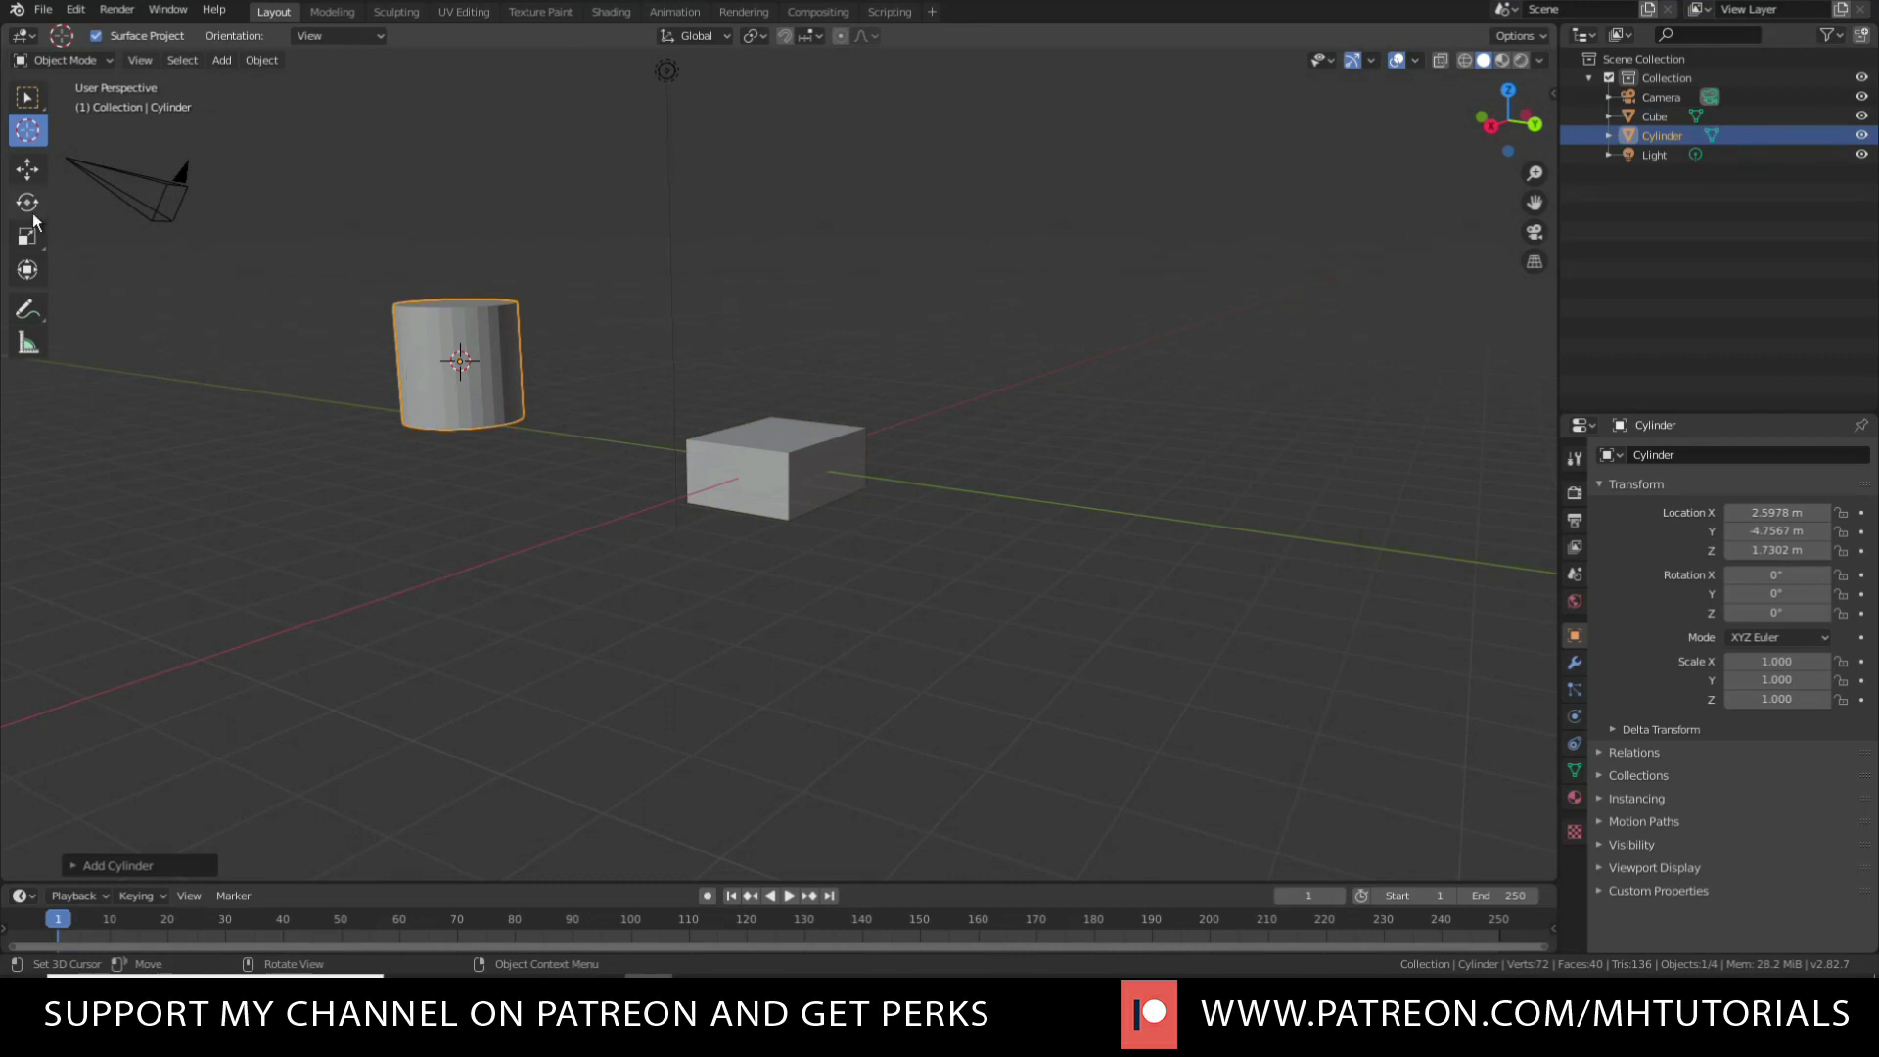
{"action": "left_click", "coordinate": [1064, 497]}
{"action": "left_click", "coordinate": [224, 63]}
{"action": "mouse_move", "coordinate": [293, 81]}
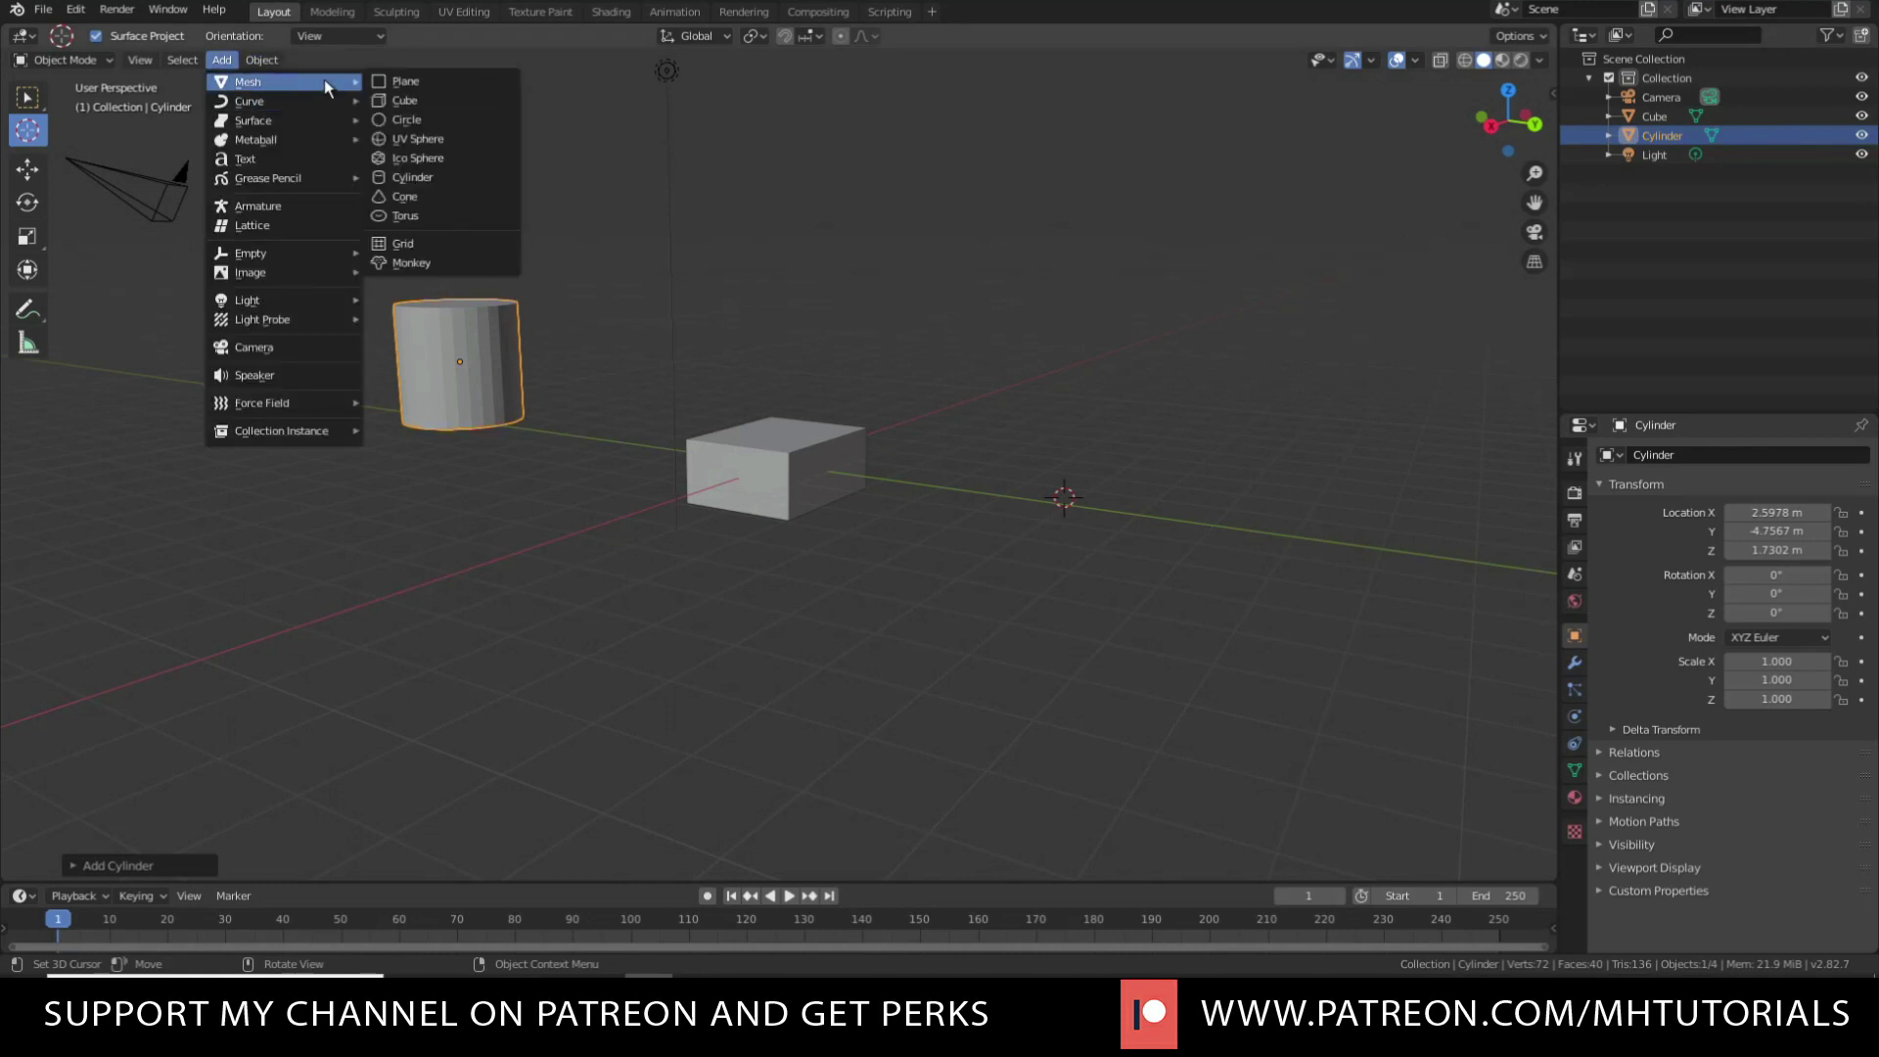
{"action": "left_click", "coordinate": [452, 195]}
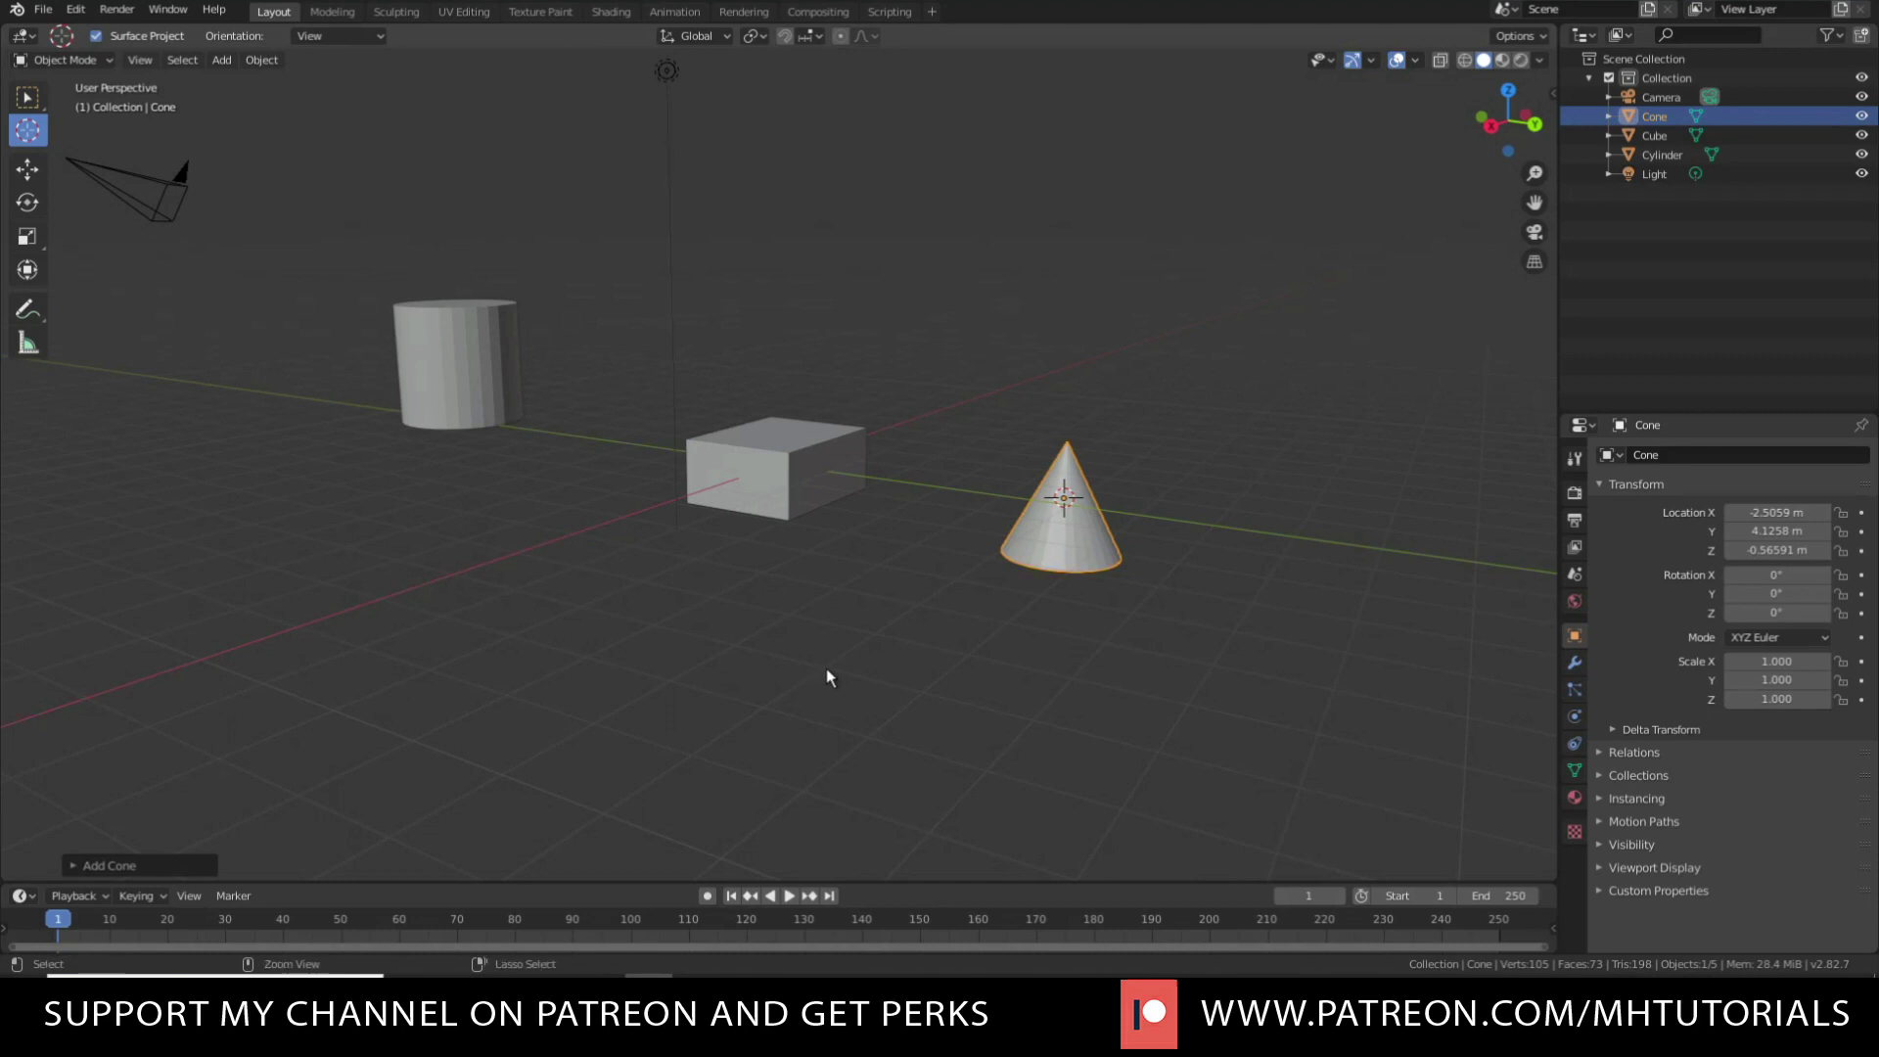
Undo the additions of the cone and the cylinder so that only the cube mesh is left.
{"action": "key", "text": "ctrl+x"}
{"action": "key", "text": "ctrl+x"}
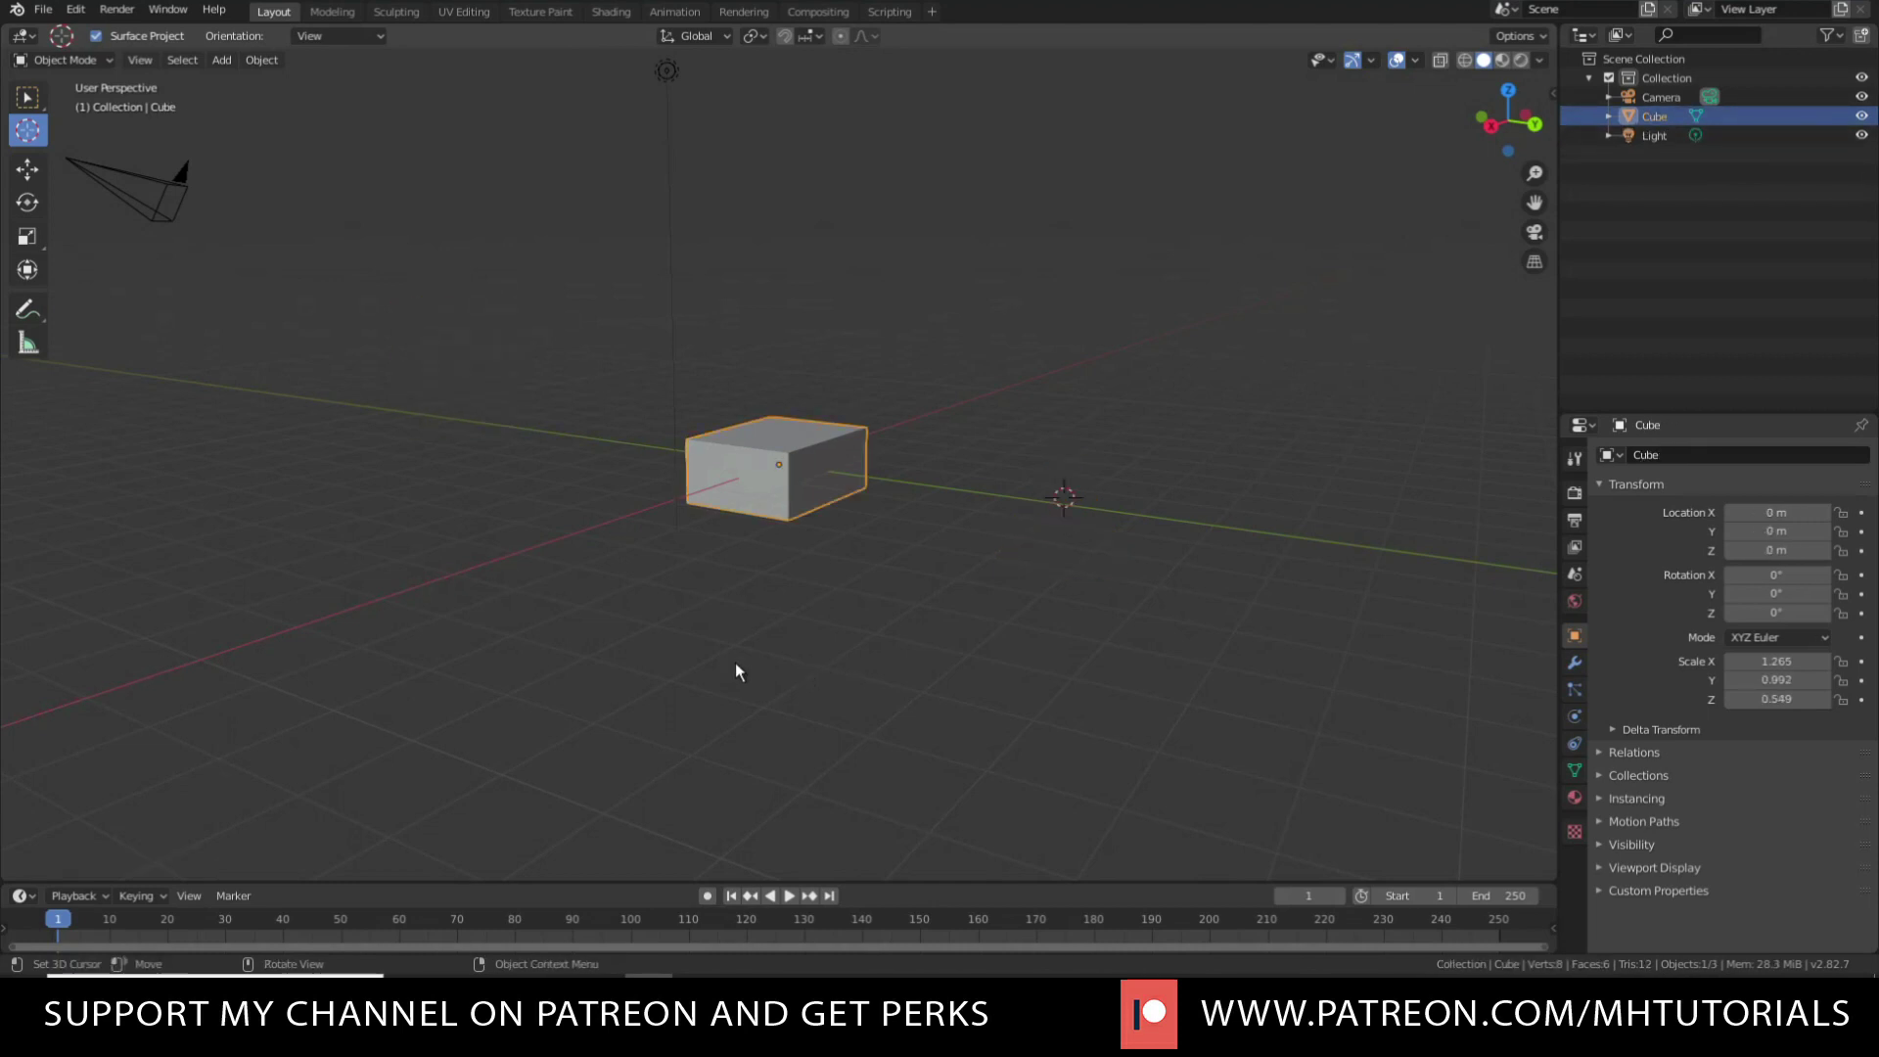
Place the 3D cursor on the empty grid area in front of the cube and check its position from a slightly higher angle.
{"action": "scroll", "coordinate": [433, 626], "scroll_direction": "down", "scroll_amount": 5}
{"action": "scroll", "coordinate": [513, 608], "scroll_direction": "up", "scroll_amount": 4}
{"action": "scroll", "coordinate": [1019, 545], "scroll_direction": "down", "scroll_amount": 1}
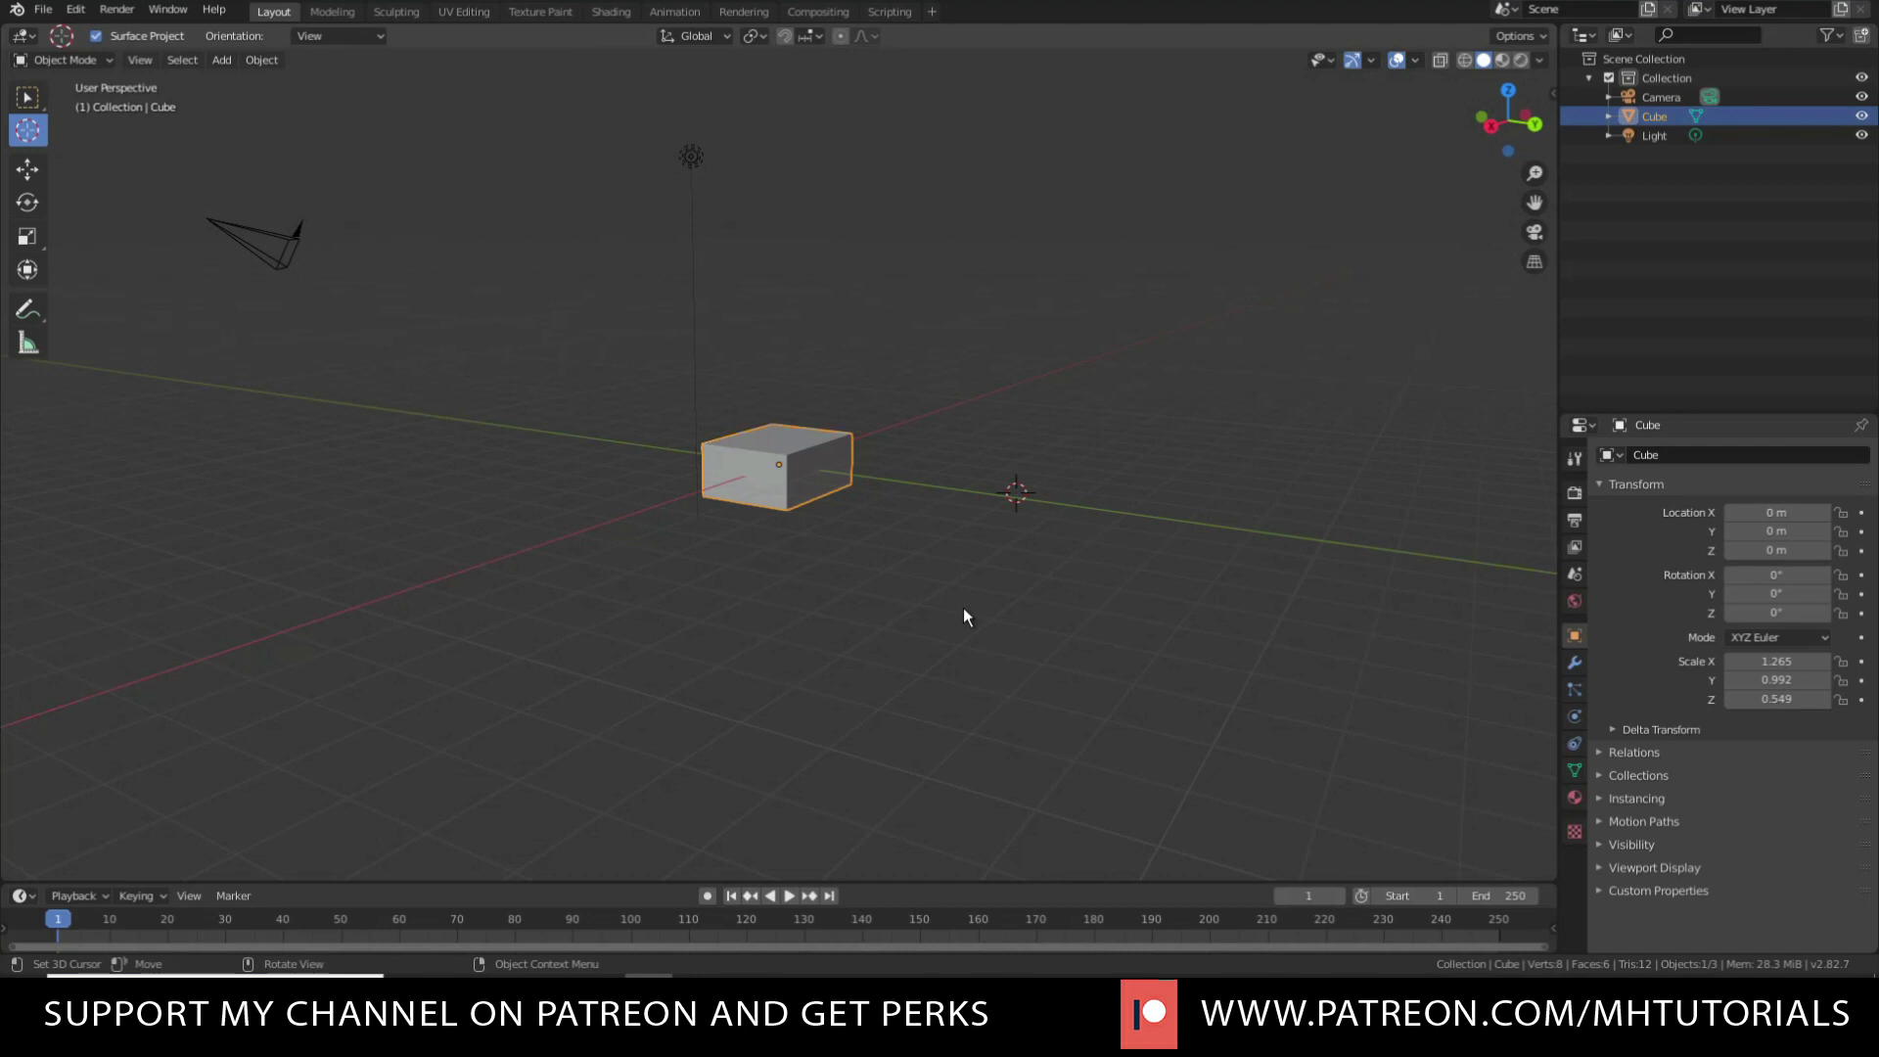
{"action": "right_click", "coordinate": [899, 572]}
{"action": "left_click", "coordinate": [900, 629]}
{"action": "mouse_move", "coordinate": [1019, 579]}
{"action": "middle_mouse_down"}
{"action": "mouse_move", "coordinate": [1035, 661]}
{"action": "mouse_move", "coordinate": [965, 759]}
{"action": "mouse_move", "coordinate": [1114, 626]}
{"action": "mouse_move", "coordinate": [1121, 587]}
{"action": "mouse_move", "coordinate": [1018, 633]}
{"action": "mouse_move", "coordinate": [1036, 608]}
{"action": "middle_mouse_up"}
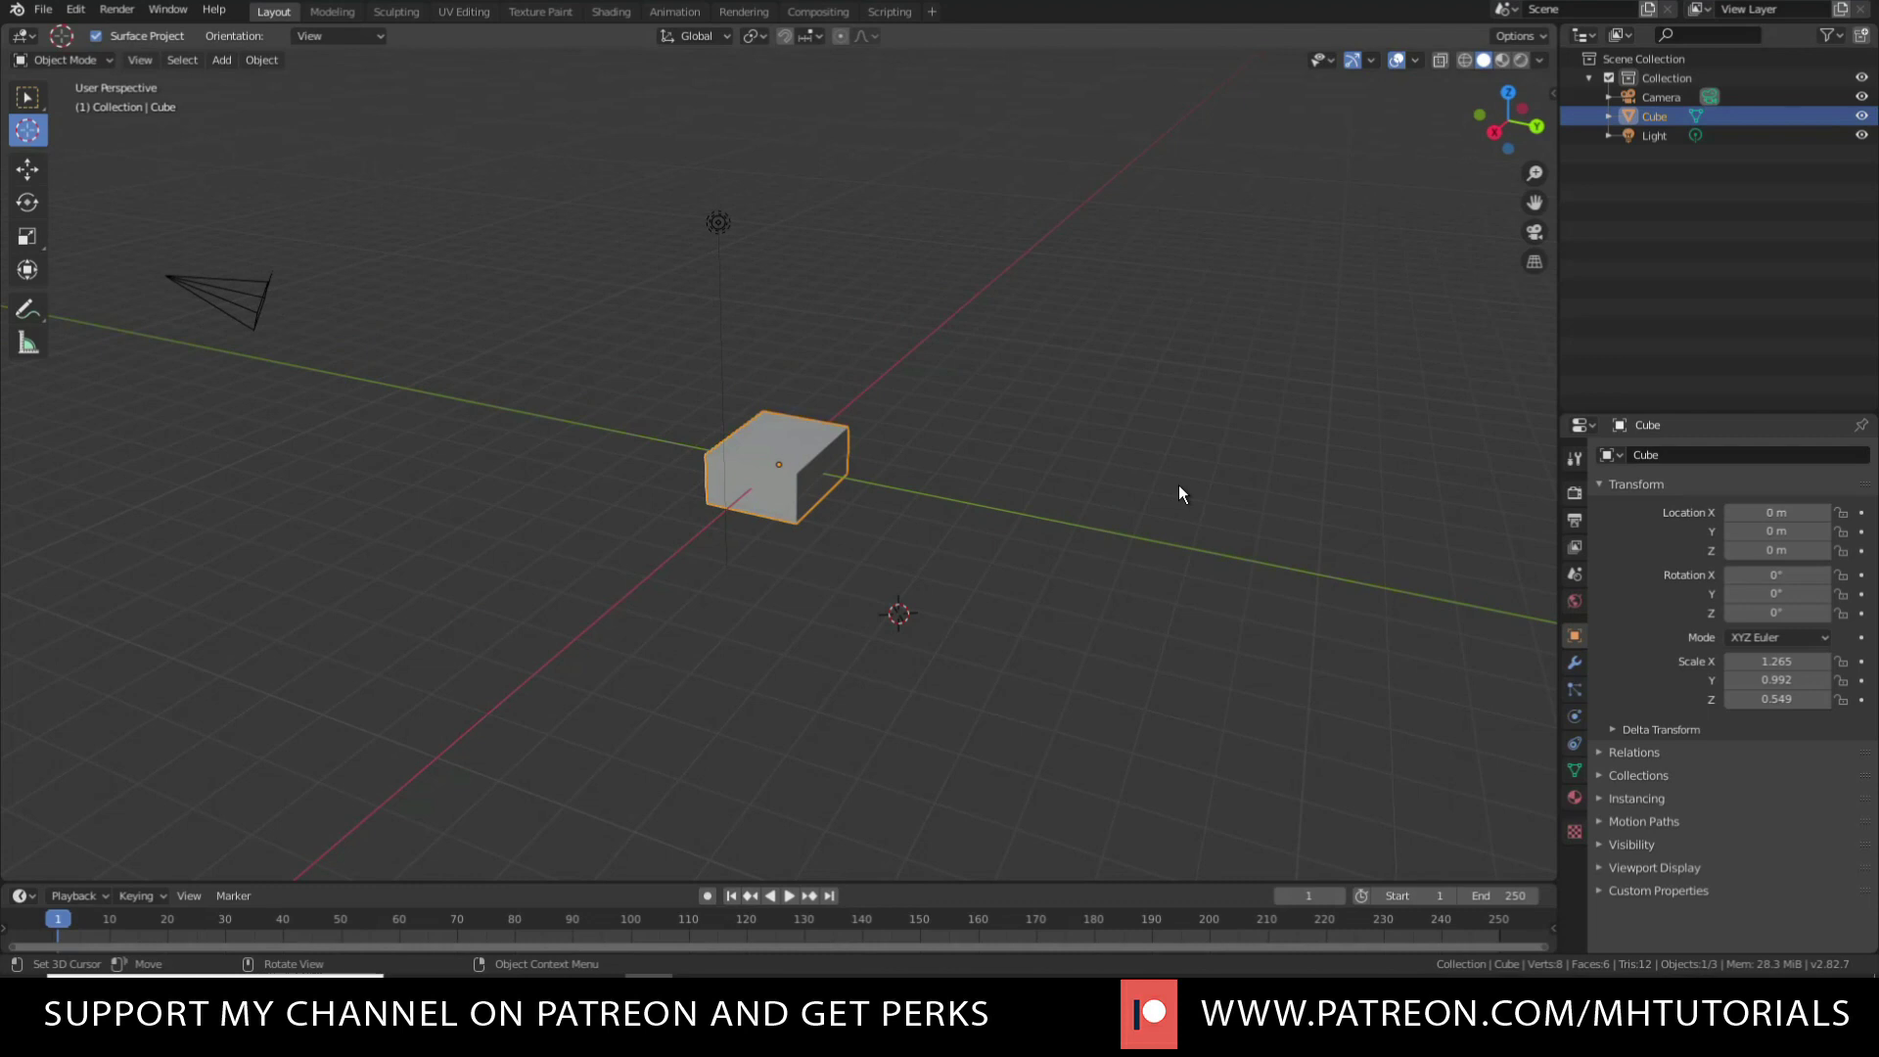